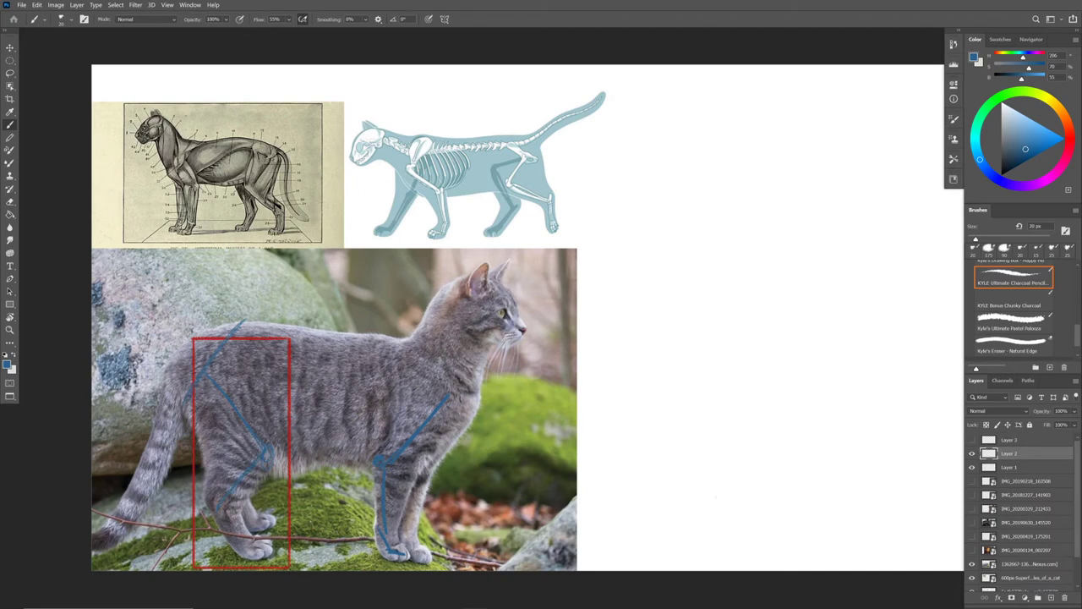
drag(548, 197, 555, 189)
key(ctrl+z)
key(ctrl+z)
Make Layer 3 active and visible, and sketch a blue box around the hindquarters in the cat photo
click(1010, 440)
click(973, 440)
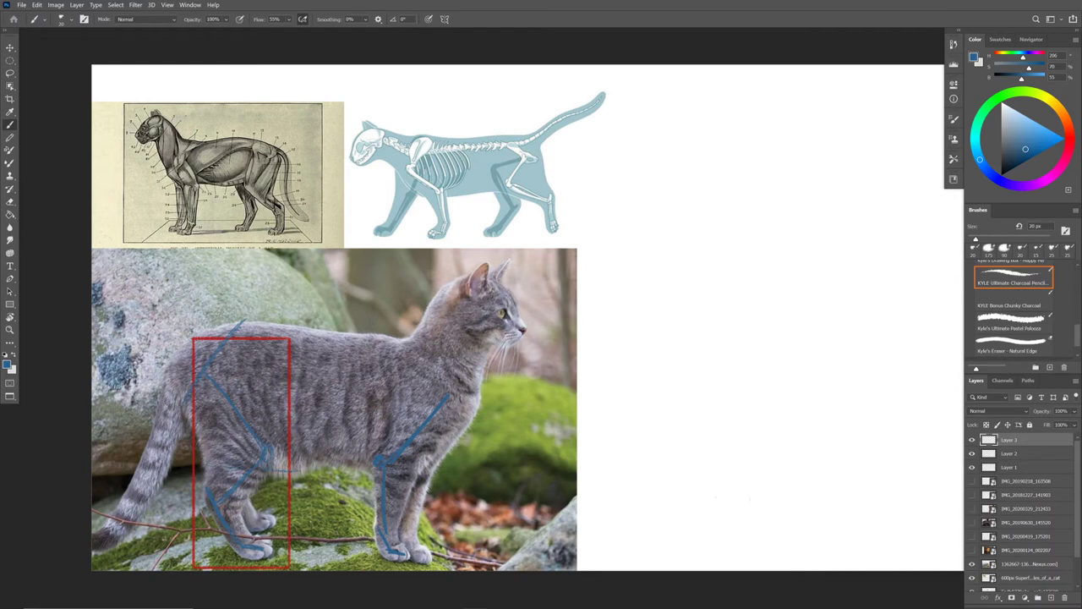
drag(183, 343, 200, 444)
mouse_move(187, 334)
mouse_down()
mouse_move(322, 333)
mouse_move(310, 467)
mouse_up()
drag(207, 468, 320, 465)
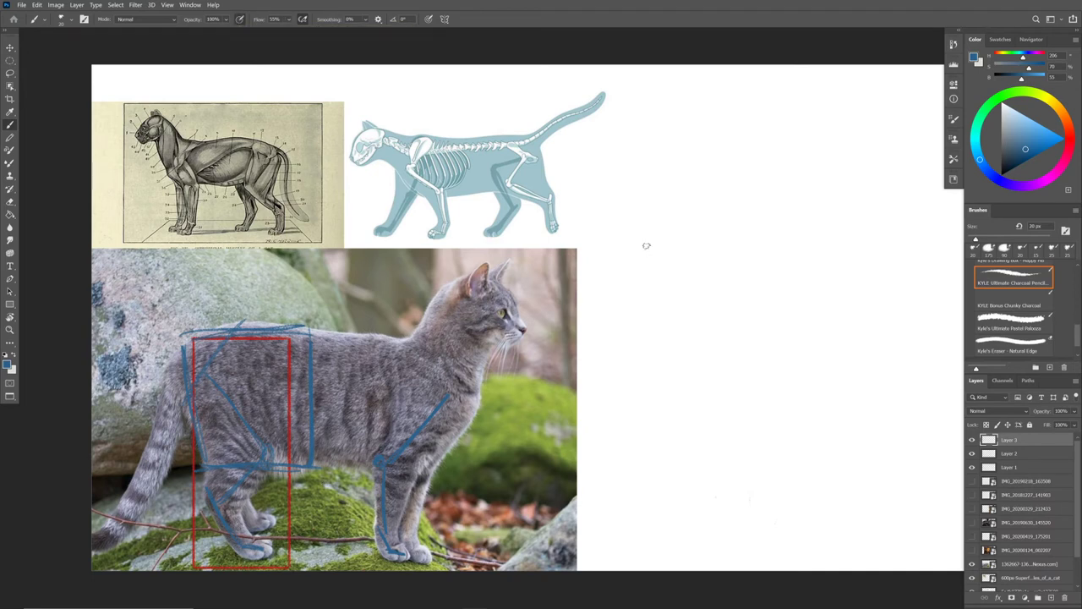
Sketch a loose four-sided blue box for the hindquarters on the blank canvas beside the cat photo
mouse_move(643, 374)
mouse_down()
mouse_move(643, 243)
mouse_move(643, 375)
mouse_up()
mouse_move(797, 231)
mouse_down()
mouse_move(644, 242)
mouse_move(801, 226)
mouse_up()
drag(653, 393, 780, 391)
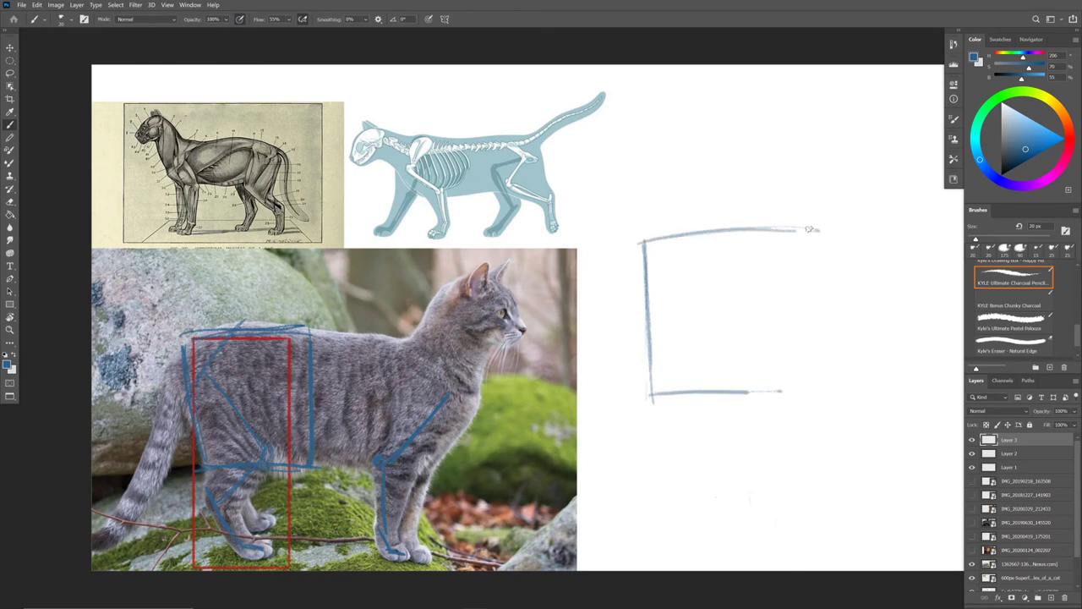
drag(815, 227, 803, 385)
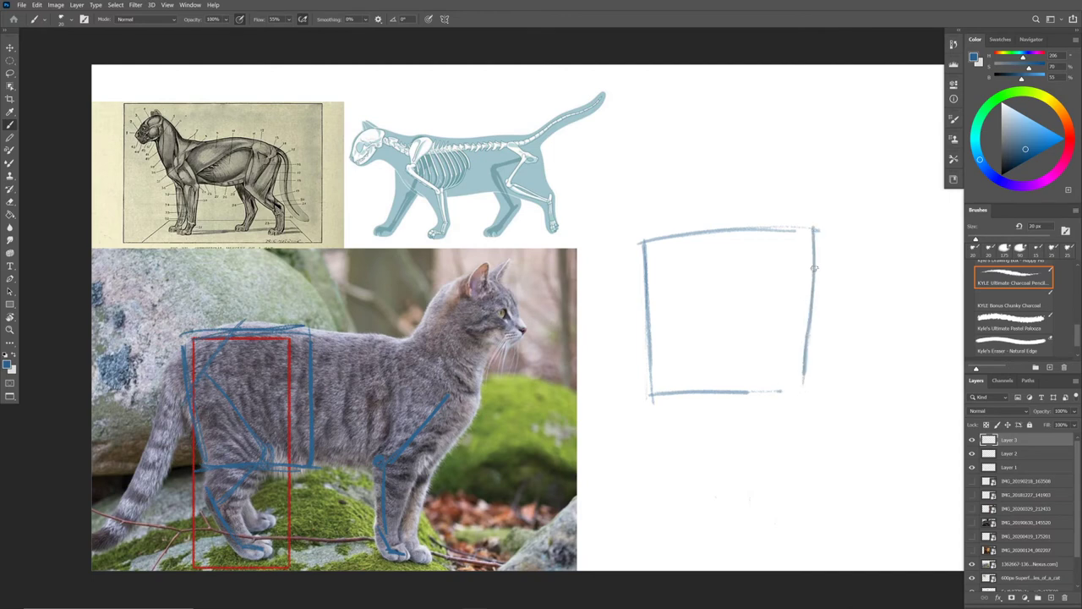
drag(822, 228, 803, 393)
mouse_move(655, 392)
mouse_down()
mouse_move(781, 380)
mouse_move(657, 392)
mouse_up()
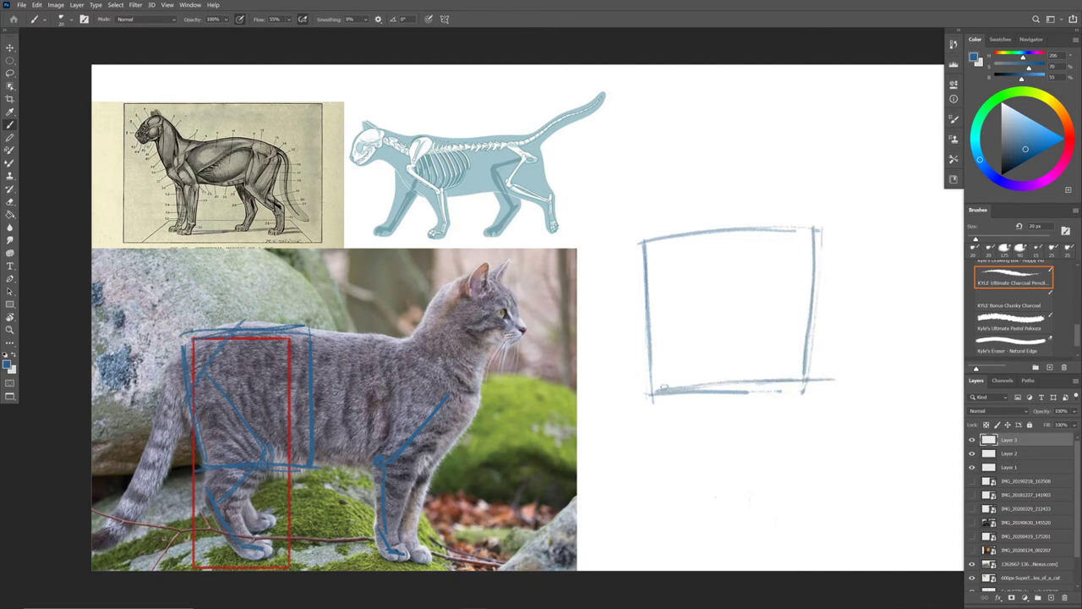
mouse_move(641, 240)
mouse_down()
mouse_move(653, 367)
mouse_move(631, 240)
mouse_move(669, 234)
mouse_up()
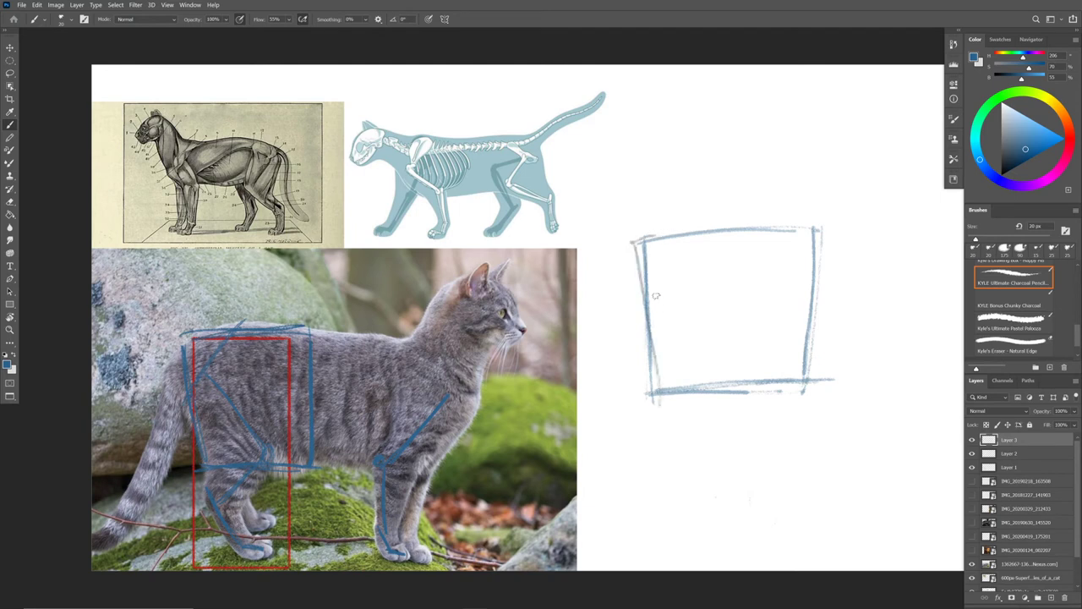
Draw the slanted pelvis line and the curved thigh bone down to a knee circle at the box's lower edge
drag(708, 221, 629, 335)
drag(705, 303, 742, 361)
mouse_move(675, 271)
mouse_down()
mouse_move(745, 349)
mouse_move(684, 272)
mouse_move(747, 355)
mouse_up()
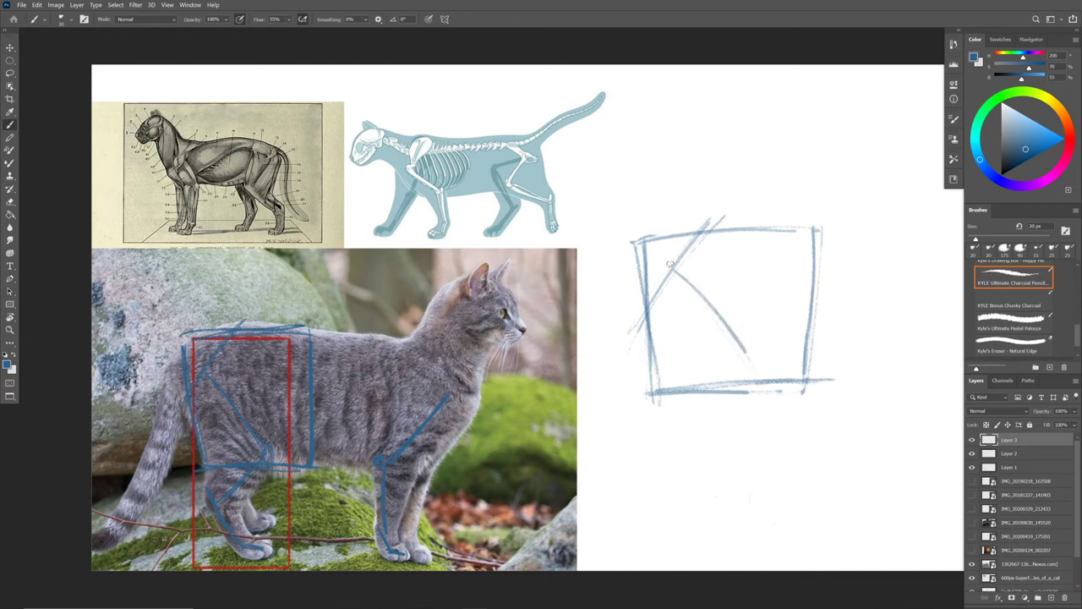
drag(713, 303, 763, 377)
mouse_move(670, 264)
mouse_down()
mouse_move(744, 341)
mouse_move(751, 379)
mouse_move(732, 326)
mouse_move(763, 377)
mouse_move(759, 395)
mouse_up()
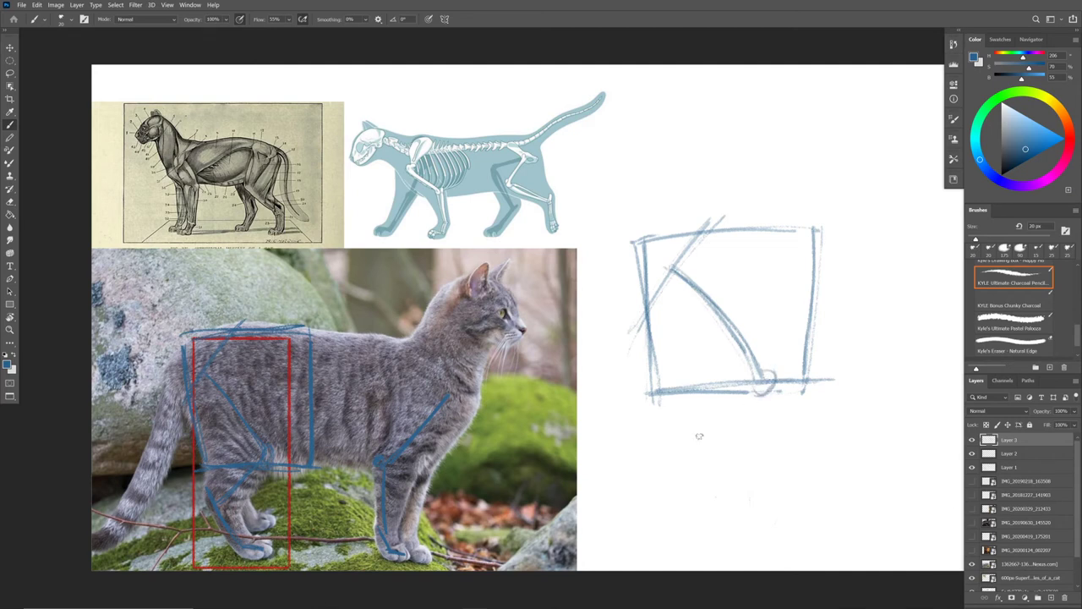
Sketch the lower leg bone sloping back from the knee to the heel, the angled foot bone below it and a short paw line
mouse_move(748, 394)
mouse_down()
mouse_move(665, 446)
mouse_move(758, 380)
mouse_move(678, 444)
mouse_up()
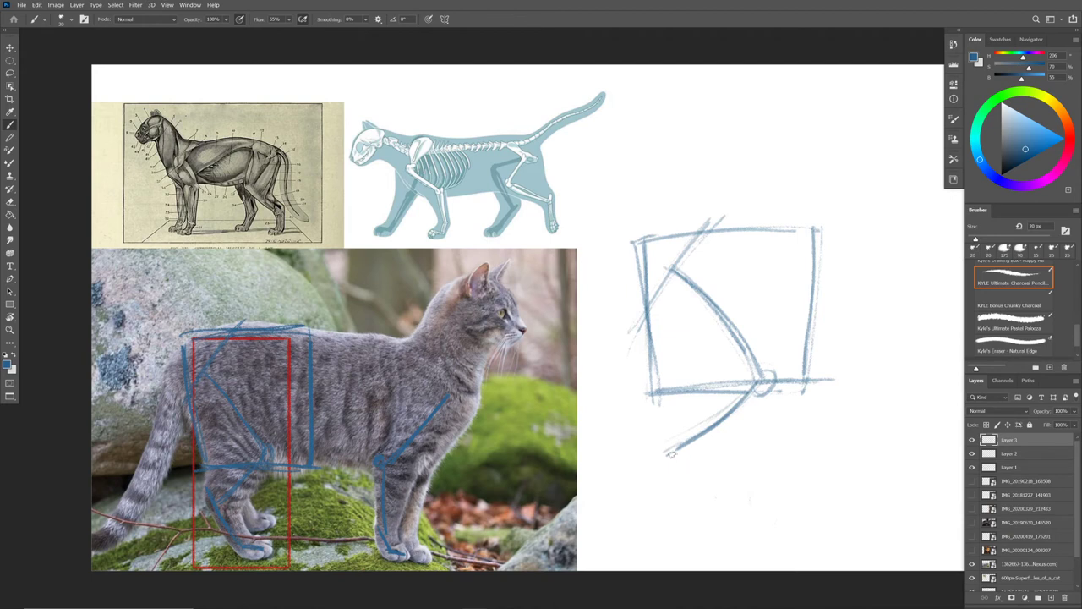
drag(680, 450, 681, 457)
drag(664, 428, 686, 479)
drag(668, 440, 708, 509)
drag(691, 449, 706, 480)
key(ctrl+z)
drag(687, 482, 706, 512)
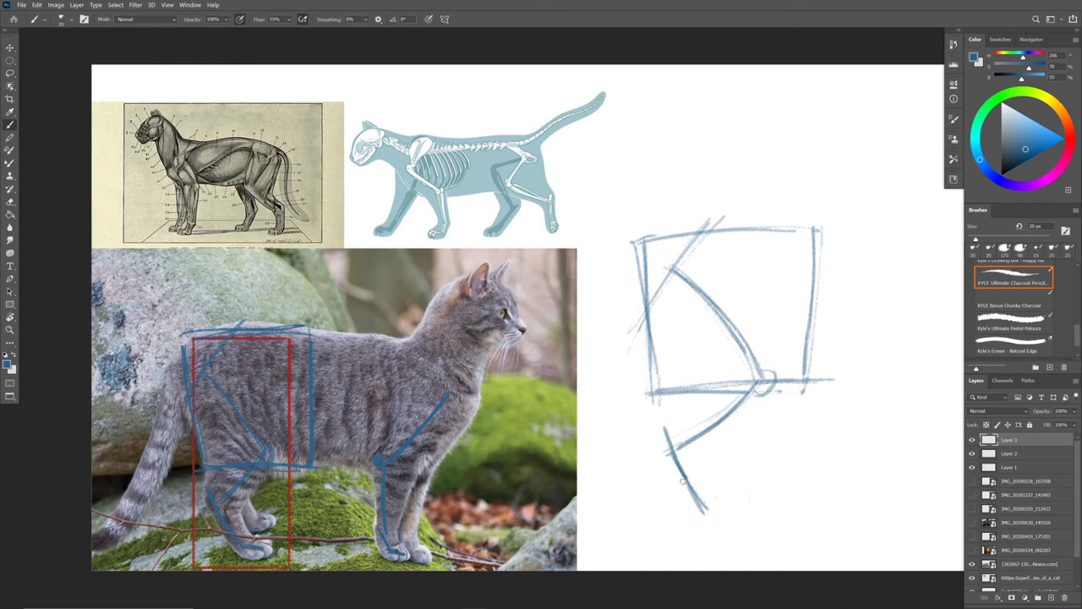
key(ctrl+z)
mouse_move(706, 511)
mouse_down()
mouse_move(744, 516)
mouse_move(737, 508)
mouse_up()
Check the foot against a vertical guide below the knee and rework the lower leg, heel and paw lines farther forward
drag(269, 512, 272, 554)
key(ctrl+z)
mouse_move(769, 470)
mouse_down()
mouse_move(767, 436)
mouse_move(770, 513)
mouse_up()
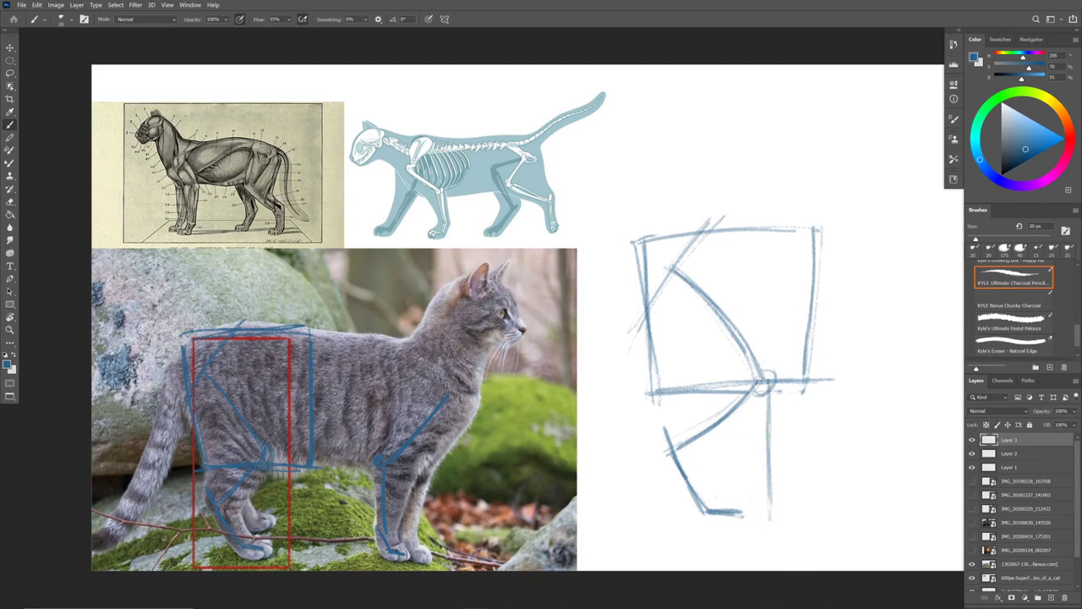
mouse_move(702, 446)
mouse_down()
mouse_move(713, 433)
mouse_move(677, 456)
mouse_up()
drag(734, 408, 666, 458)
drag(679, 445, 715, 508)
mouse_move(677, 429)
mouse_down()
mouse_move(707, 508)
mouse_move(758, 516)
mouse_move(766, 503)
mouse_up()
drag(766, 503, 759, 528)
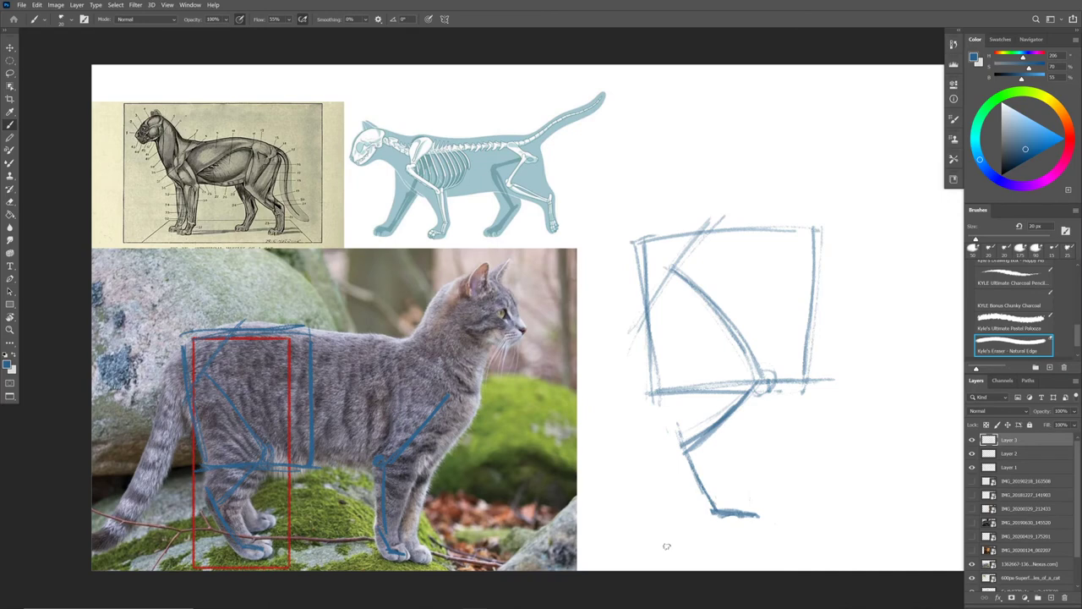
Outline the thigh as a four-sided block on the muscle diagram in blue and undo the outline
drag(246, 187, 255, 141)
drag(245, 188, 269, 201)
drag(282, 153, 270, 202)
drag(285, 151, 253, 135)
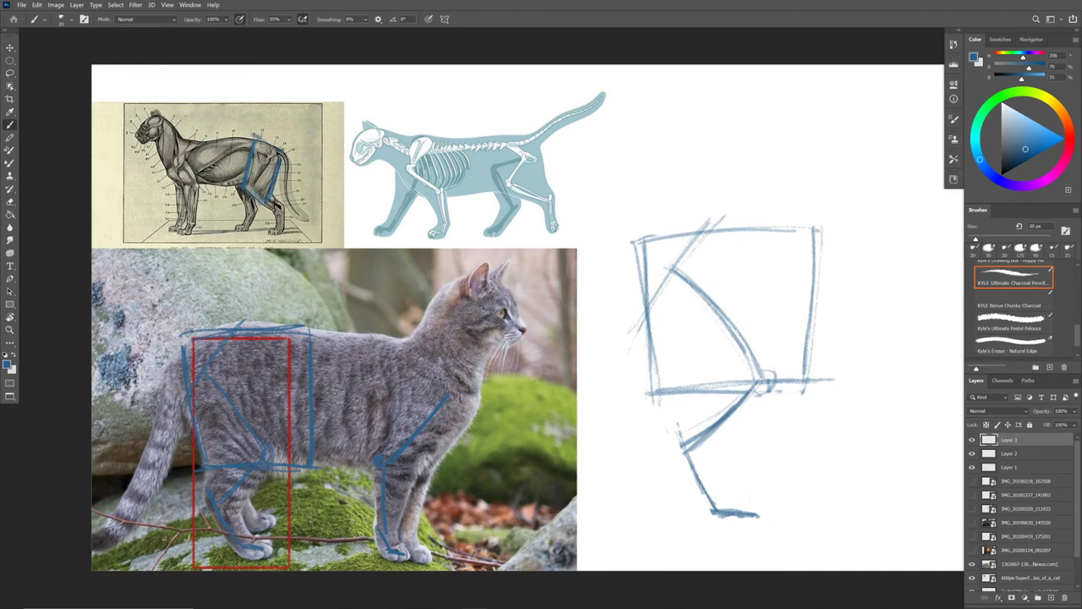
key(ctrl+z)
key(ctrl+z)
key(ctrl+z)
key(ctrl+z)
key(ctrl+z)
key(ctrl+z)
Outline the thigh and upper part of the lower leg in red on the cat photo
key(x)
mouse_move(205, 474)
mouse_down()
mouse_move(179, 376)
mouse_move(264, 350)
mouse_up()
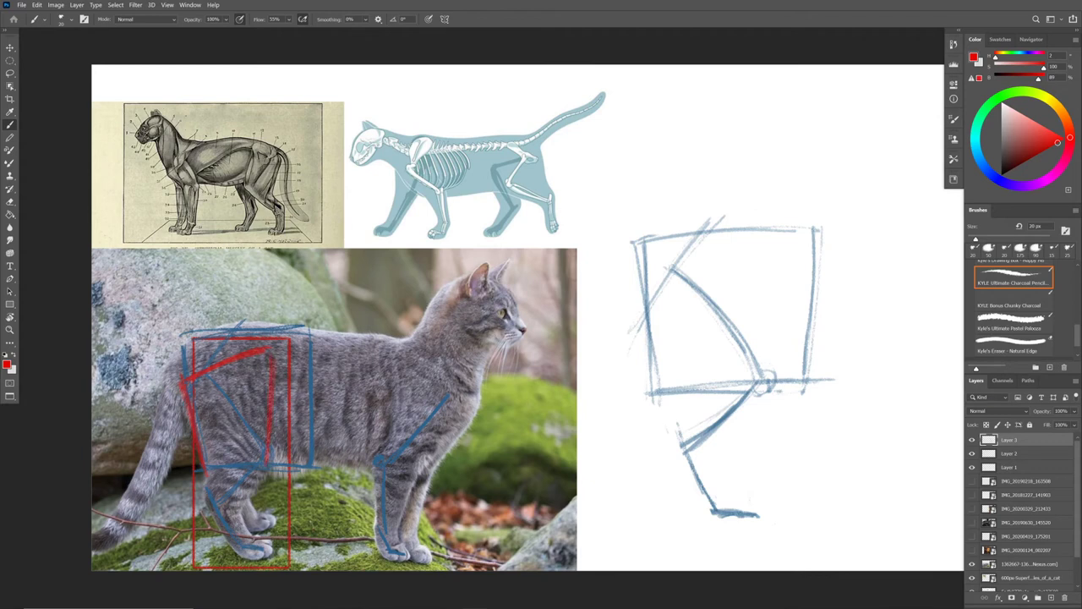
drag(271, 459, 234, 509)
drag(200, 462, 257, 464)
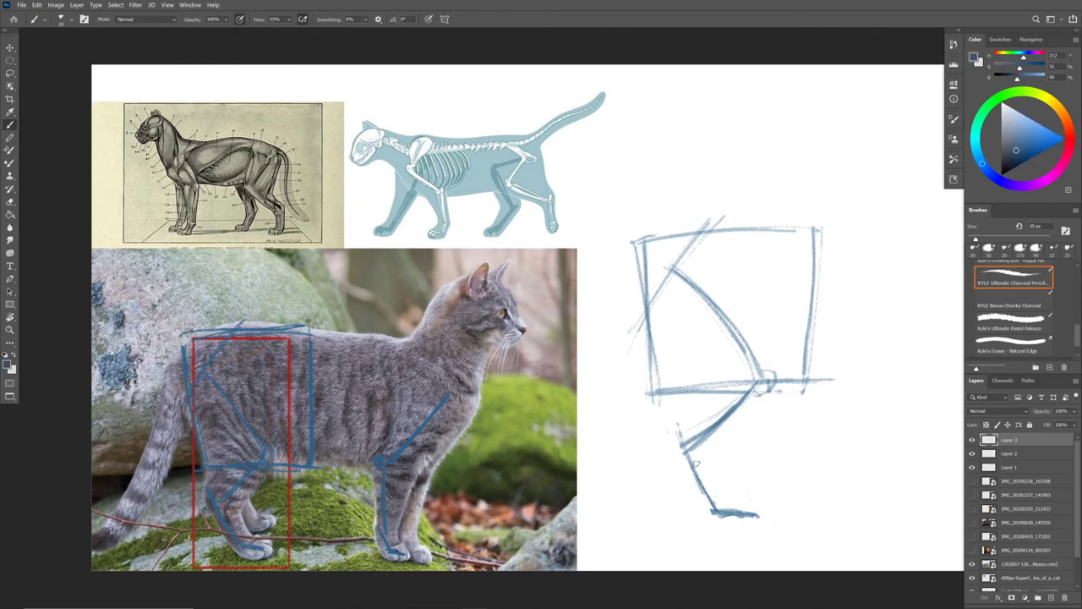
Draw the slanted back and front edges of the thigh block around the sketched thigh bone in dark blue
drag(649, 296, 673, 377)
mouse_move(670, 366)
mouse_down()
mouse_move(681, 399)
mouse_move(647, 303)
mouse_up()
drag(684, 399, 647, 308)
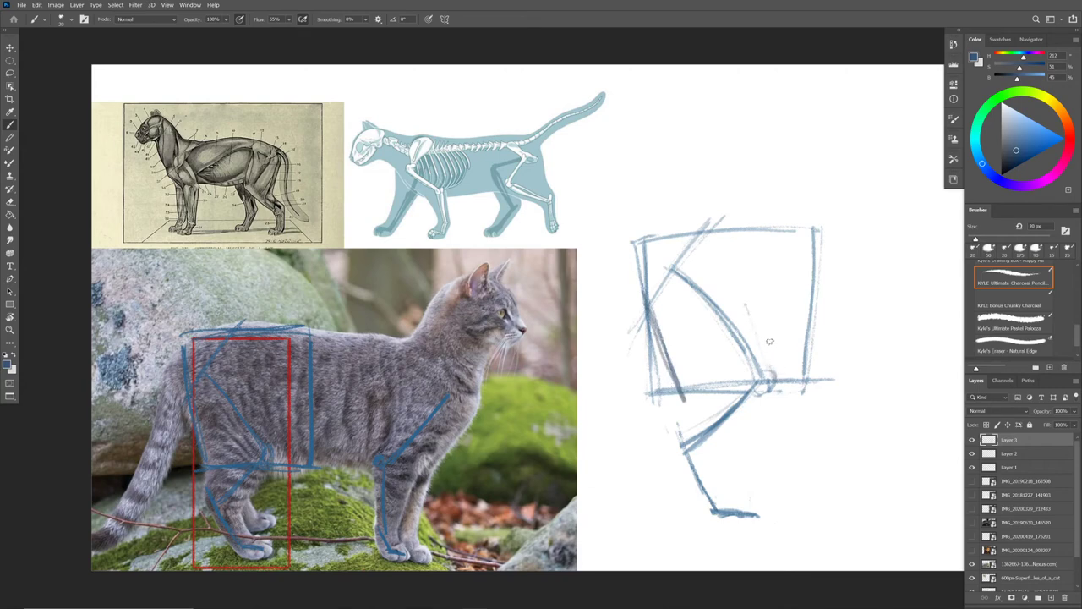
mouse_move(751, 291)
mouse_down()
mouse_move(774, 349)
mouse_move(756, 298)
mouse_up()
drag(765, 340, 754, 291)
mouse_move(736, 249)
mouse_down()
mouse_move(783, 365)
mouse_move(707, 453)
mouse_up()
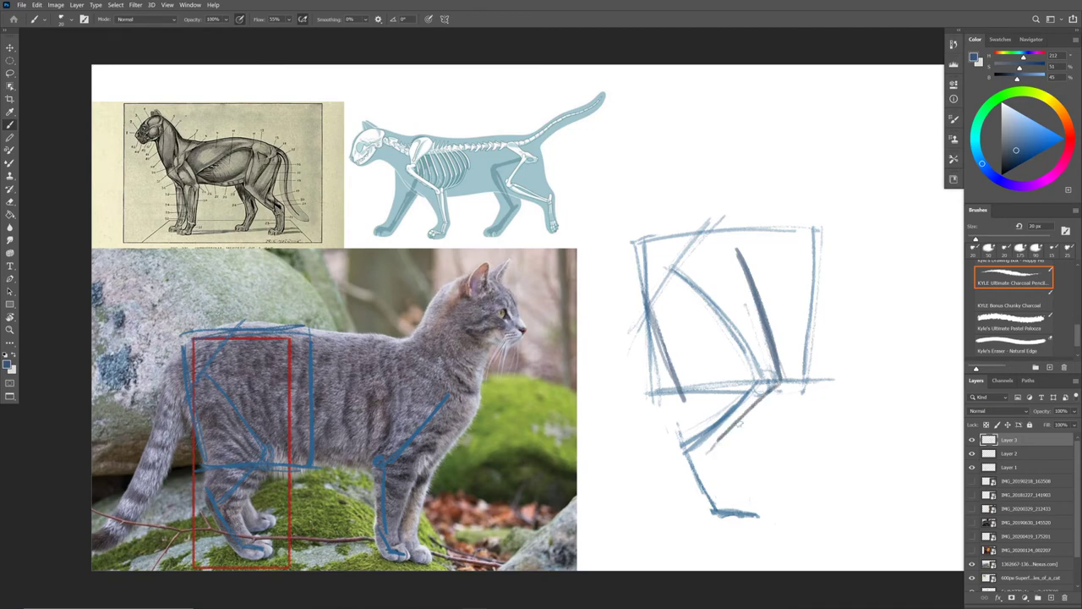
Add the front edge of the lower leg and close the thigh block with its lower and sloping upper edges
drag(780, 384, 713, 462)
mouse_move(784, 374)
mouse_down()
mouse_move(679, 404)
mouse_move(715, 390)
mouse_up()
drag(648, 300, 729, 255)
right_click(731, 254)
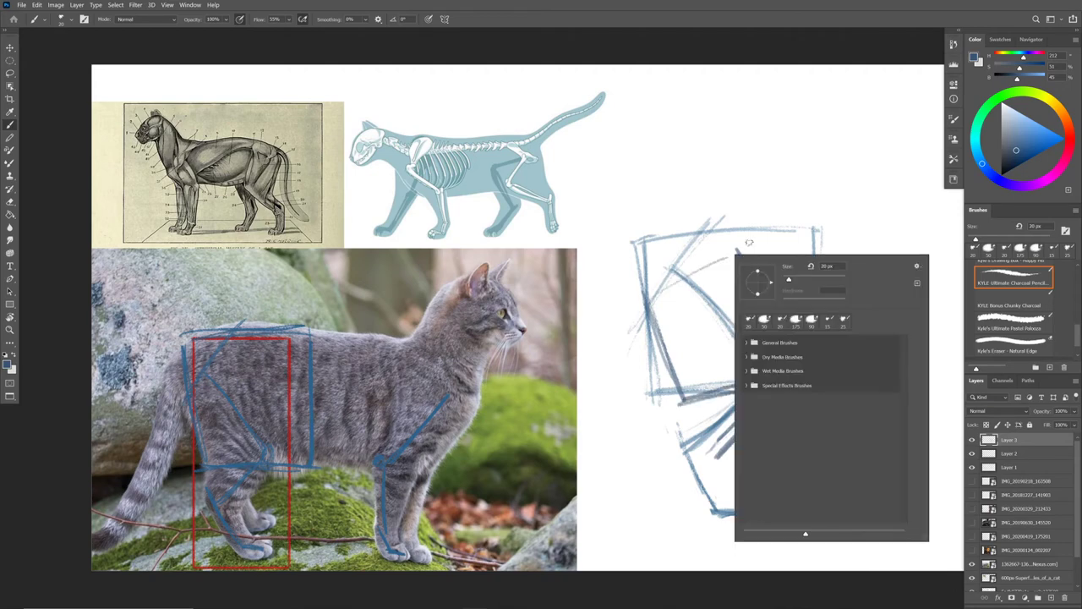
click(748, 242)
drag(649, 299, 765, 246)
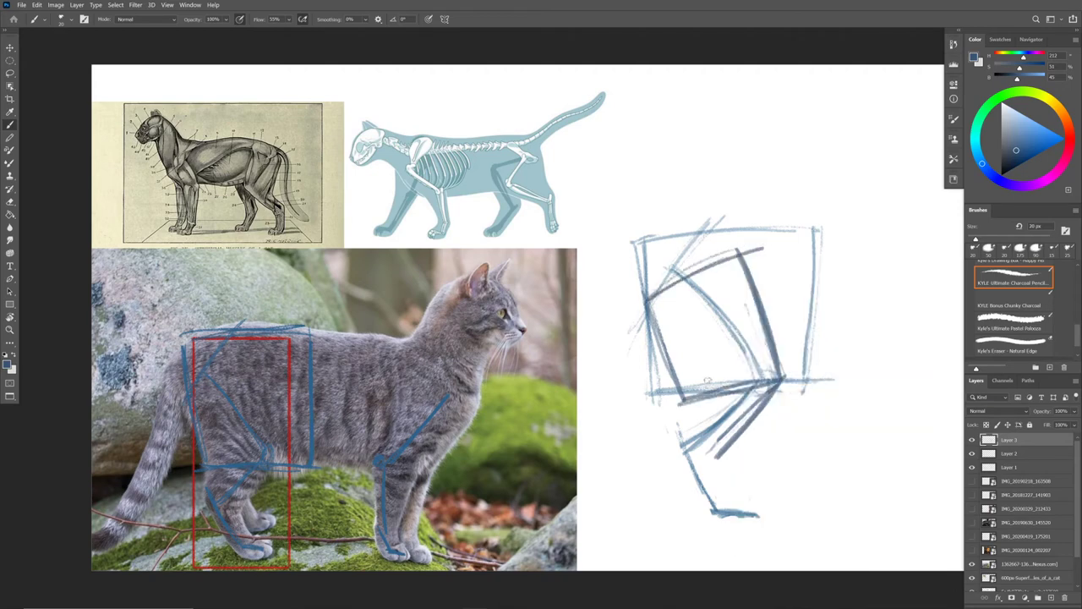
Block in the lower leg with its back edge, and extend the dividing lines at the knee and heel
drag(707, 461, 767, 390)
mouse_move(682, 396)
mouse_down()
mouse_move(669, 447)
mouse_move(776, 391)
mouse_up()
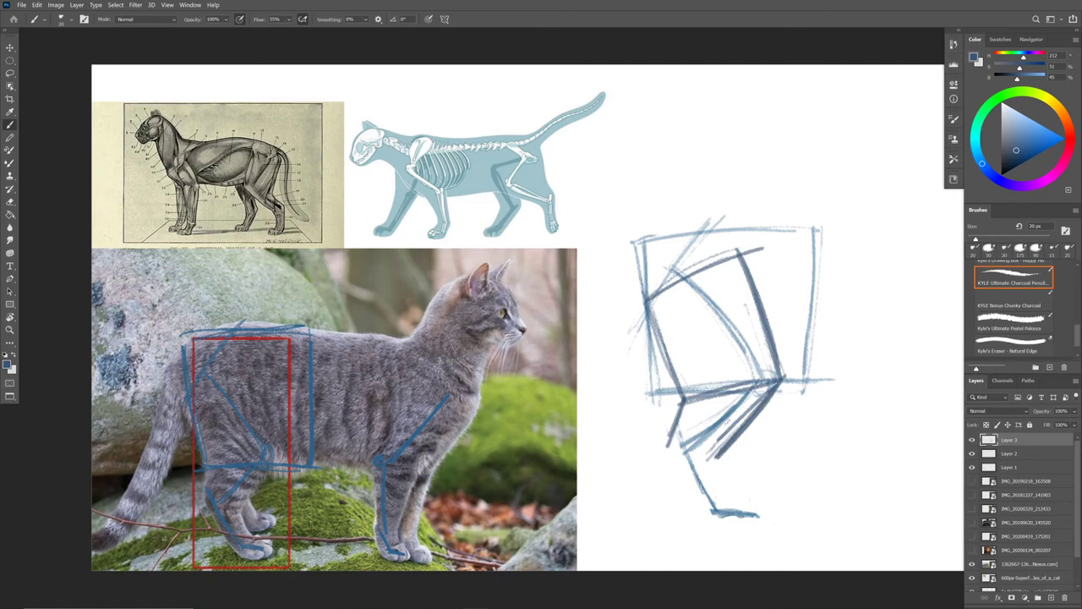
mouse_move(662, 399)
mouse_down()
mouse_move(660, 411)
mouse_move(813, 369)
mouse_move(796, 376)
mouse_up()
mouse_move(660, 443)
mouse_down()
mouse_move(746, 453)
mouse_move(662, 447)
mouse_move(740, 439)
mouse_up()
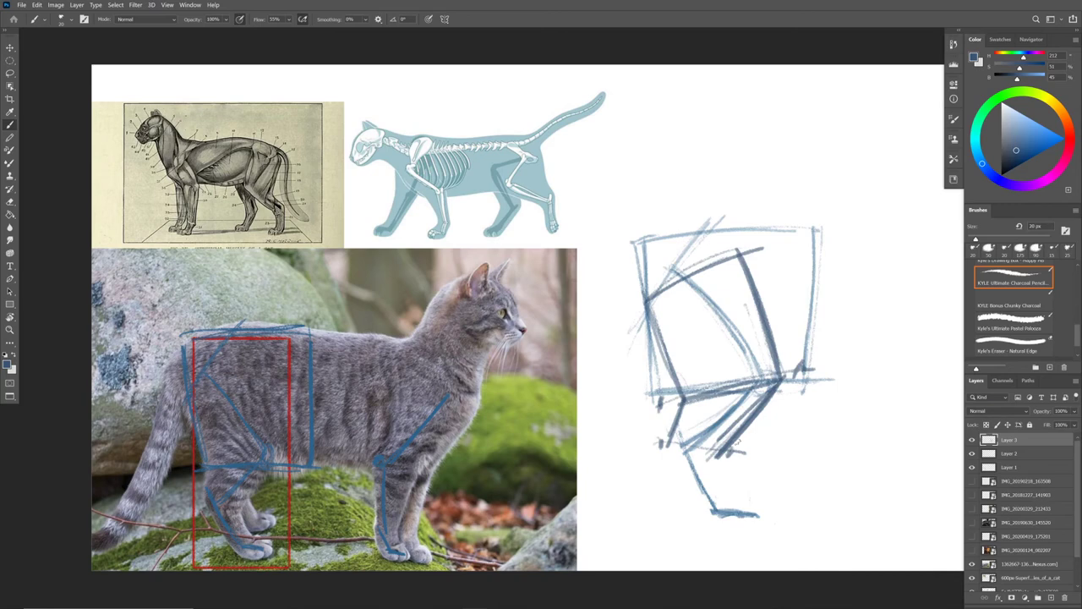
drag(670, 448, 720, 444)
Block in the foot below the heel with a boxy paw, and reinforce the back and knee edges of the leg blocks
drag(673, 460, 705, 524)
drag(688, 487, 705, 524)
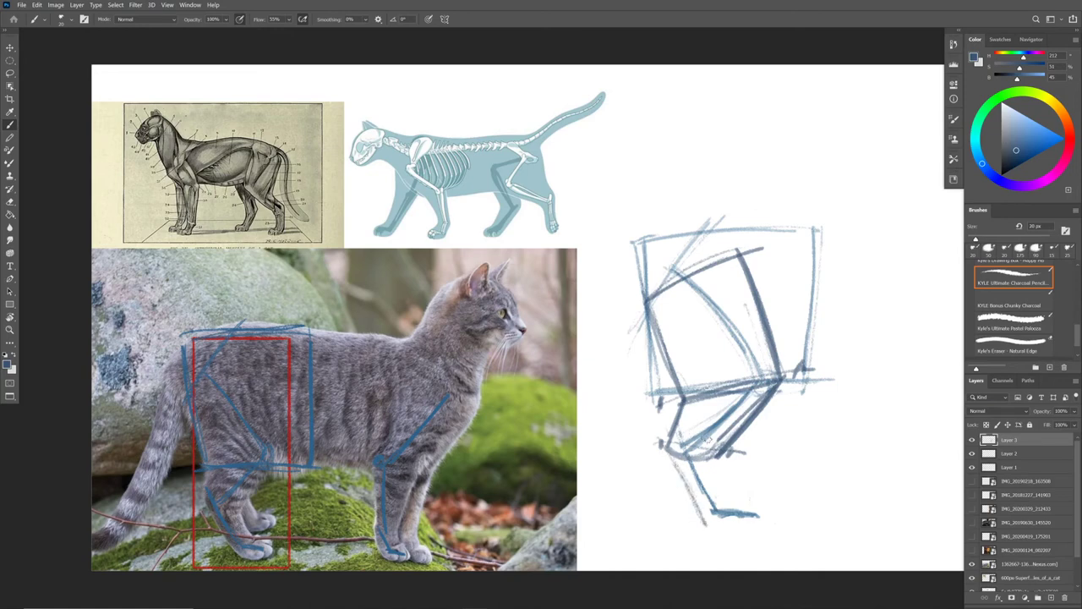
mouse_move(720, 453)
mouse_down()
mouse_move(708, 459)
mouse_move(721, 508)
mouse_up()
drag(707, 463, 727, 507)
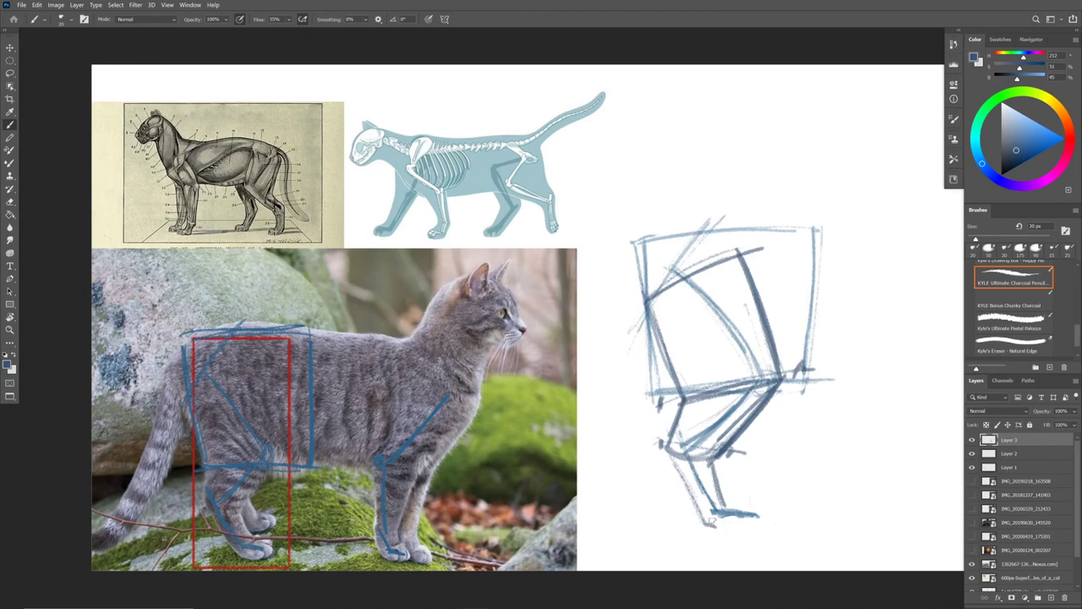
mouse_move(712, 525)
mouse_down()
mouse_move(773, 535)
mouse_move(731, 503)
mouse_move(766, 499)
mouse_move(715, 466)
mouse_move(732, 511)
mouse_up()
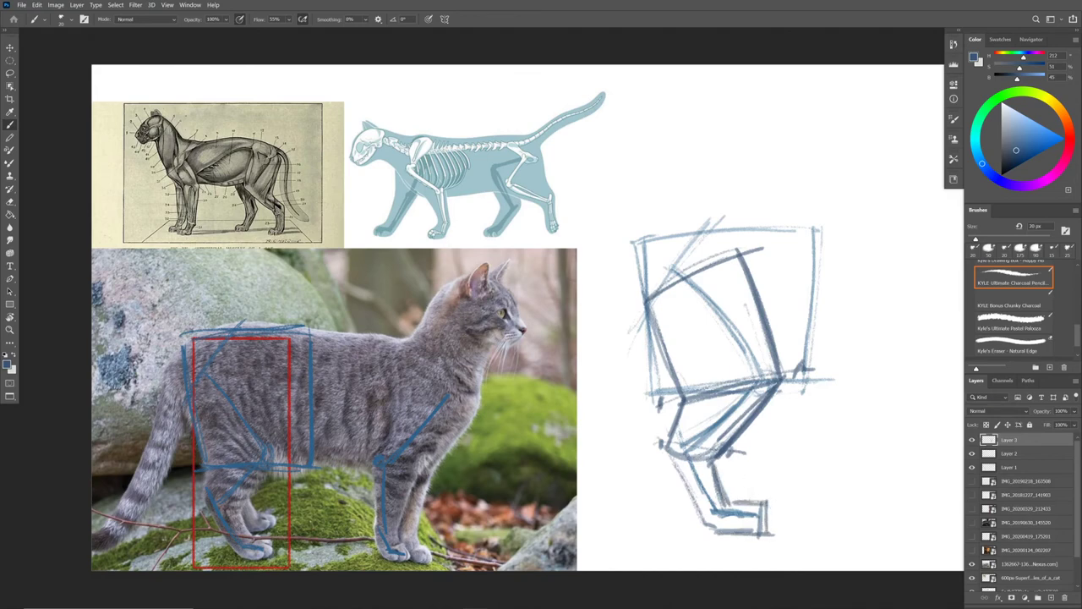
mouse_move(678, 456)
mouse_down()
mouse_move(707, 523)
mouse_move(690, 489)
mouse_up()
mouse_move(681, 406)
mouse_down()
mouse_move(673, 452)
mouse_move(686, 485)
mouse_move(709, 522)
mouse_move(753, 533)
mouse_up()
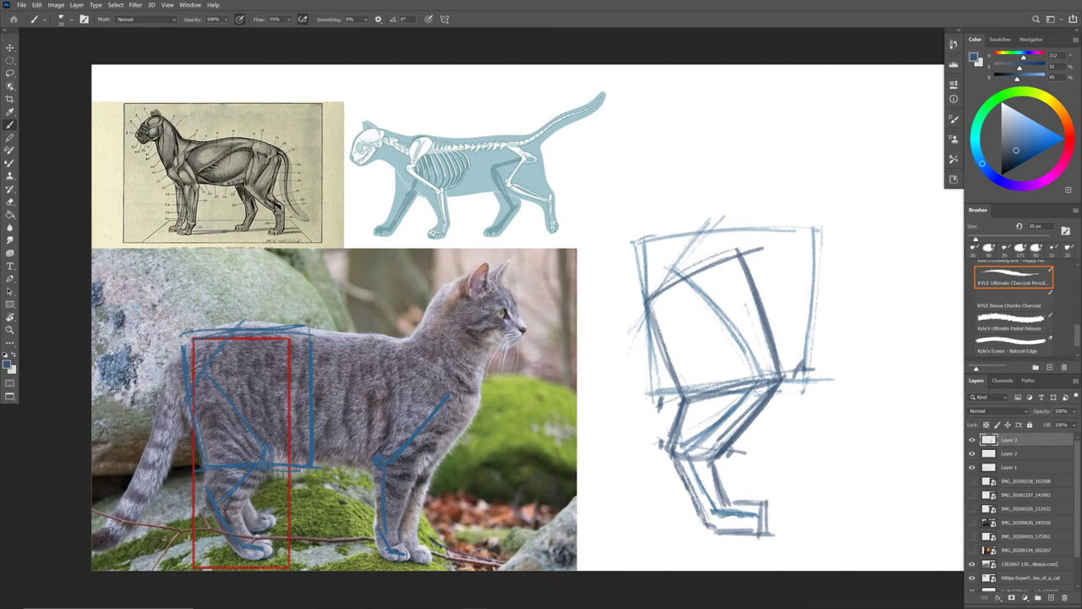
mouse_move(684, 394)
mouse_down()
mouse_move(783, 374)
mouse_move(749, 377)
mouse_up()
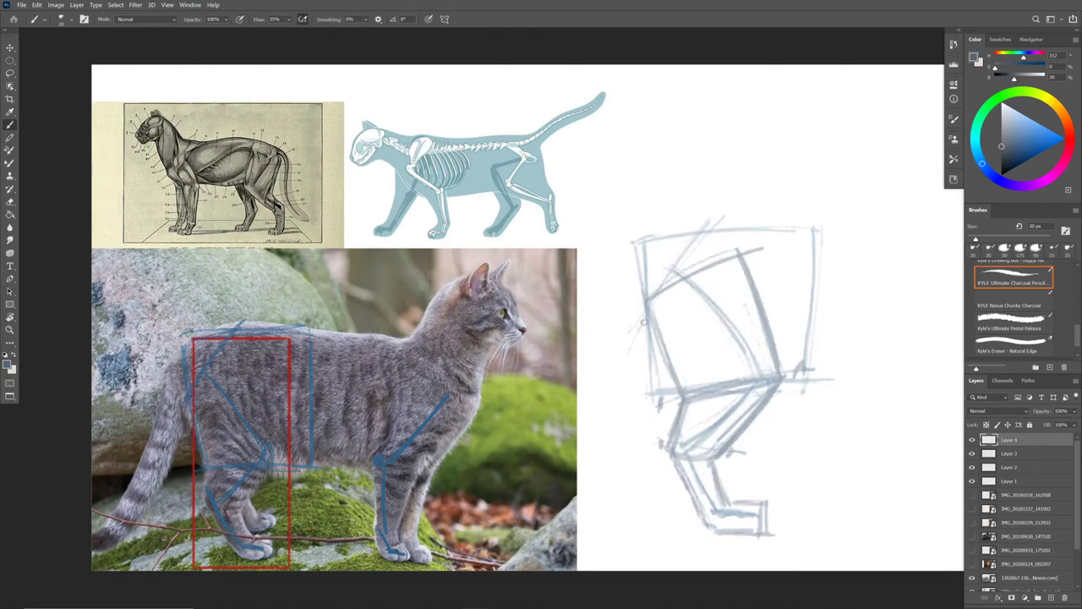
On Layer 4, draw the furry back contour of the thigh in dark grey over the faded construction sketch
drag(644, 285, 648, 328)
drag(643, 289, 675, 391)
drag(653, 327, 679, 408)
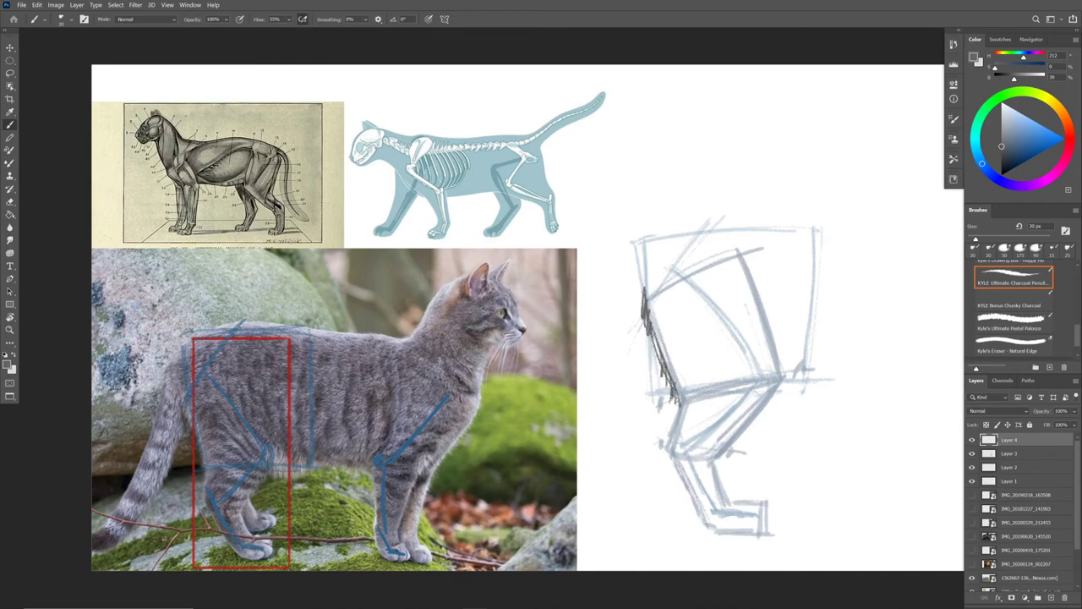
Draw the rounded knee and the front contour of the lower leg in dark grey down to the ankle
mouse_move(785, 378)
mouse_down()
mouse_move(784, 352)
mouse_move(780, 396)
mouse_up()
mouse_move(793, 354)
mouse_down()
mouse_move(785, 394)
mouse_move(751, 428)
mouse_up()
drag(779, 393, 731, 444)
drag(770, 409, 725, 445)
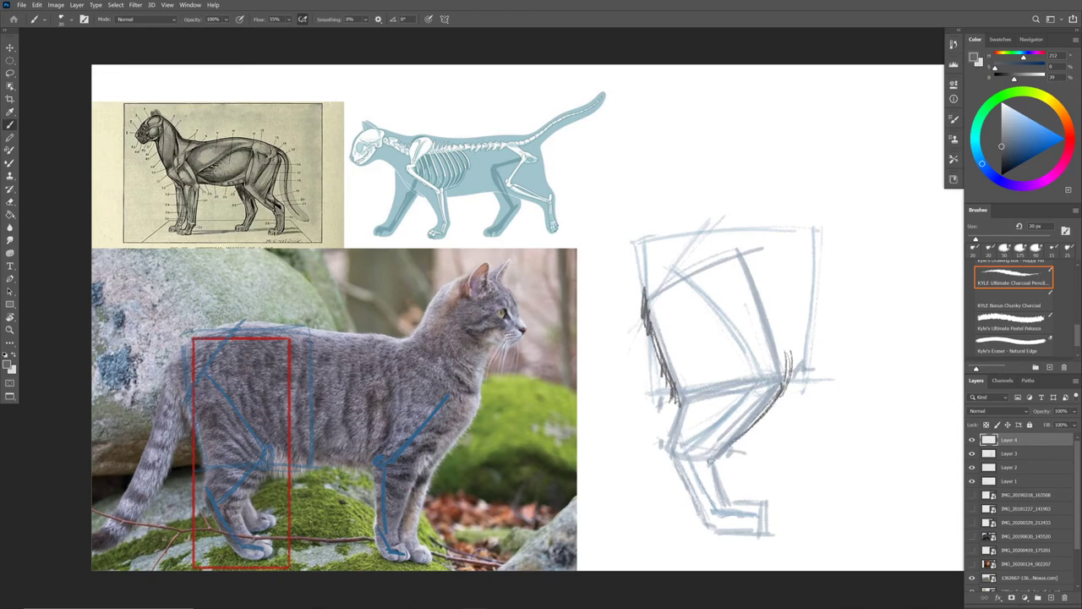
drag(768, 412, 715, 456)
Draw the back contour of the lower leg to the heel and both contours of the foot down to the paw
drag(680, 408, 668, 450)
mouse_move(682, 401)
mouse_down()
mouse_move(663, 457)
mouse_move(676, 437)
mouse_up()
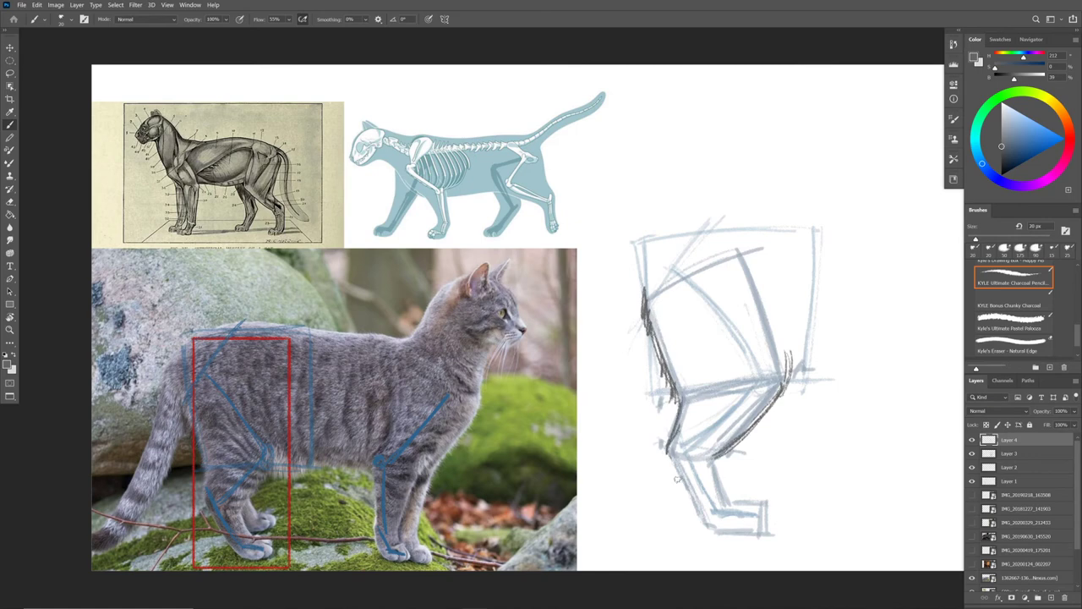
drag(668, 451, 697, 514)
mouse_move(674, 457)
mouse_down()
mouse_move(696, 518)
mouse_move(716, 534)
mouse_up()
drag(713, 458, 726, 504)
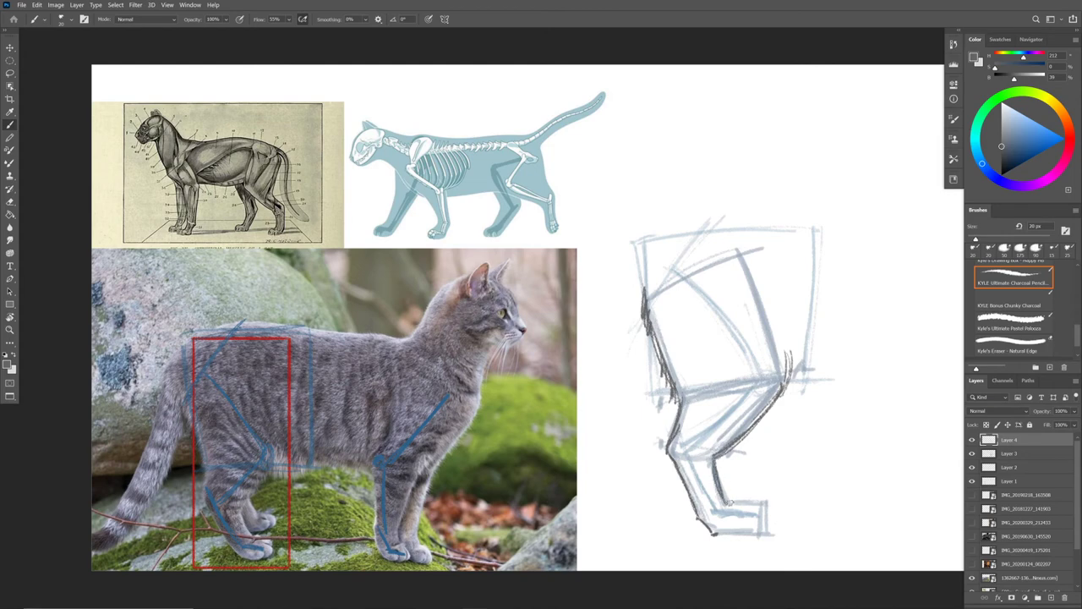
Draw the rounded paw with its toes and sole over the boxy construction in dark grey
mouse_move(728, 500)
mouse_down()
mouse_move(760, 492)
mouse_move(745, 470)
mouse_move(747, 500)
mouse_move(762, 496)
mouse_move(736, 504)
mouse_up()
drag(759, 514, 751, 533)
mouse_move(741, 521)
mouse_down()
mouse_move(744, 537)
mouse_move(719, 534)
mouse_up()
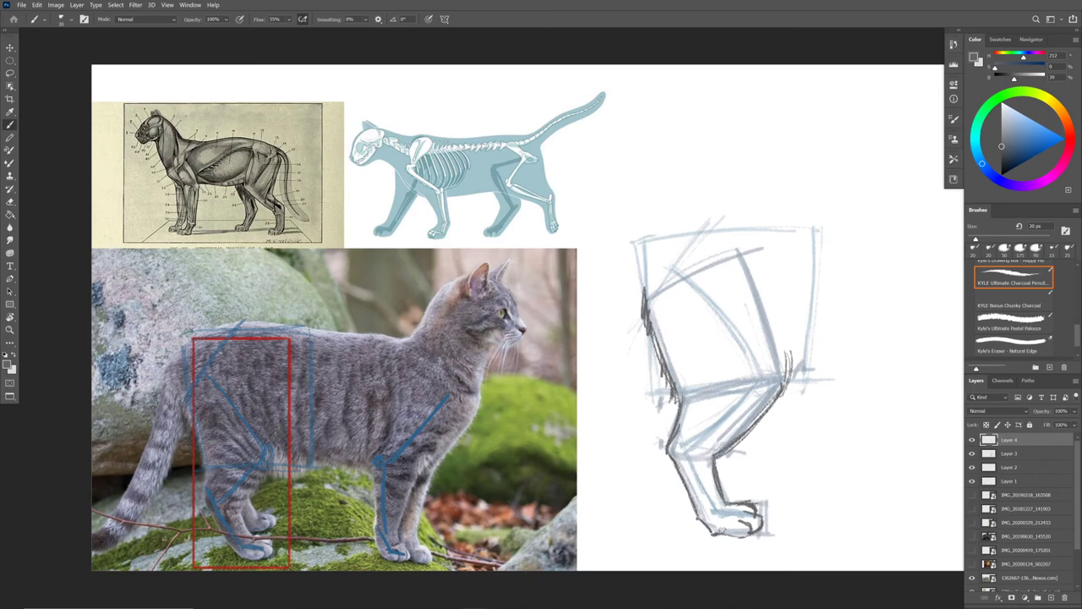
mouse_move(727, 495)
mouse_down()
mouse_move(741, 503)
mouse_move(722, 501)
mouse_up()
Add fur strokes behind the thigh and knee, and curved crossing contour strokes along the front of the thigh
mouse_move(674, 427)
mouse_down()
mouse_move(668, 452)
mouse_move(687, 401)
mouse_move(677, 374)
mouse_up()
drag(757, 273, 788, 318)
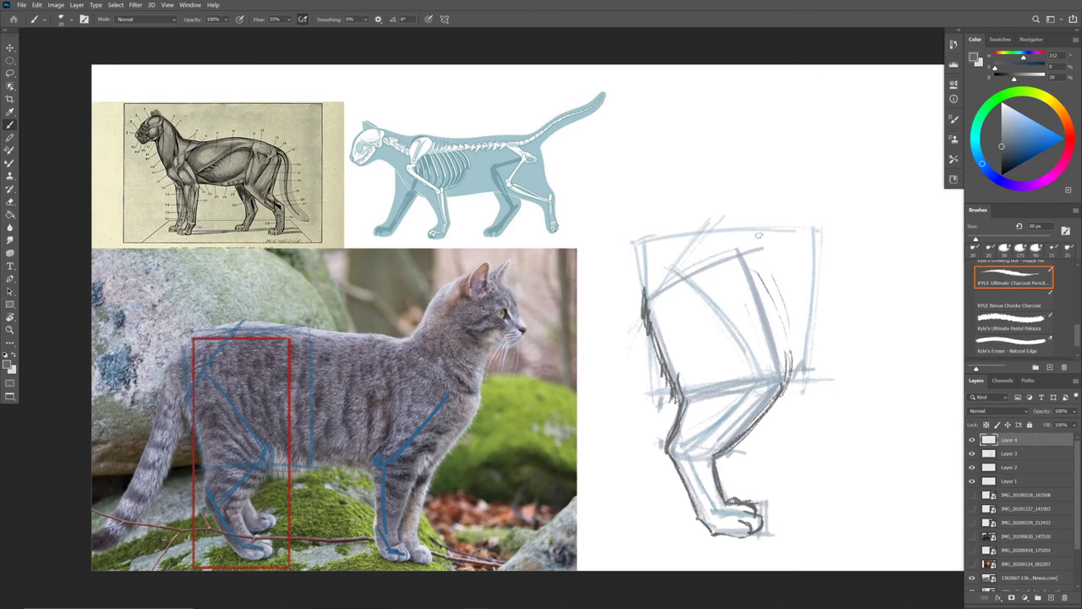
drag(776, 274, 789, 326)
mouse_move(793, 373)
mouse_down()
mouse_move(795, 331)
mouse_move(775, 356)
mouse_up()
mouse_move(810, 289)
mouse_down()
mouse_move(760, 354)
mouse_move(745, 350)
mouse_up()
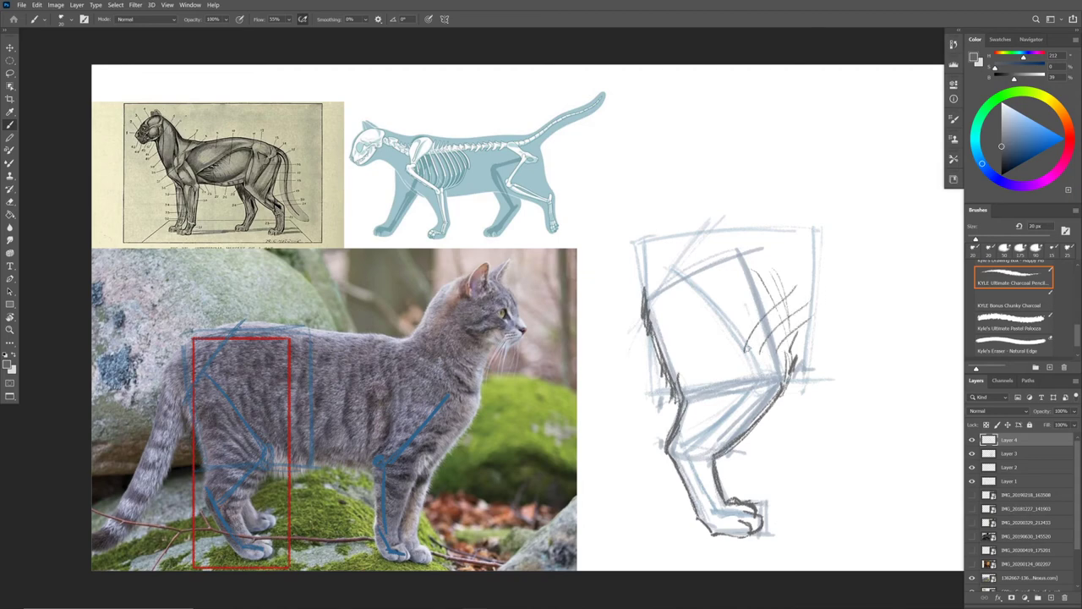
drag(789, 252, 729, 334)
drag(756, 267, 727, 323)
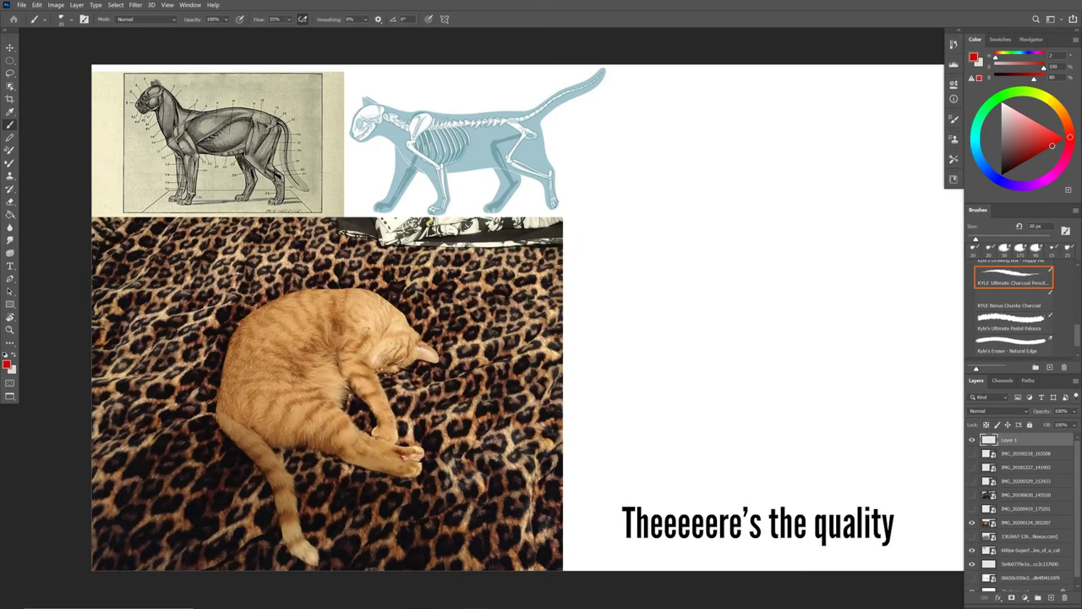
Mark the shoulder blade, foreleg bones, pelvis and hind leg bones in red on the curled-up orange cat photo
mouse_move(375, 310)
mouse_down()
mouse_move(338, 358)
mouse_move(379, 402)
mouse_move(389, 424)
mouse_move(378, 437)
mouse_up()
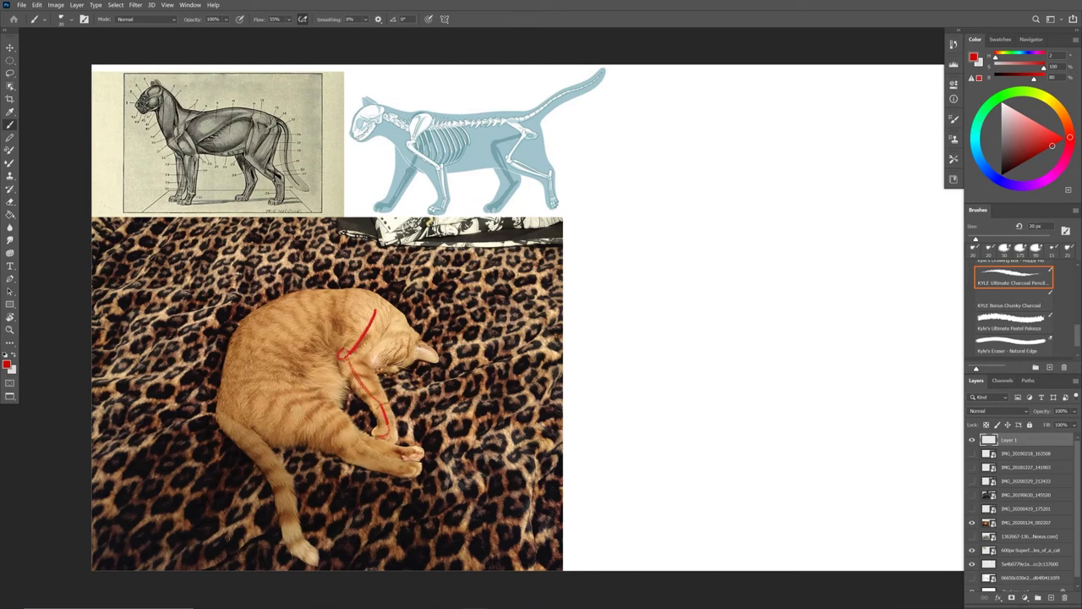
mouse_move(364, 325)
mouse_down()
mouse_move(368, 285)
mouse_move(373, 321)
mouse_move(362, 328)
mouse_up()
drag(378, 405, 389, 402)
drag(381, 306, 367, 328)
drag(229, 380, 271, 439)
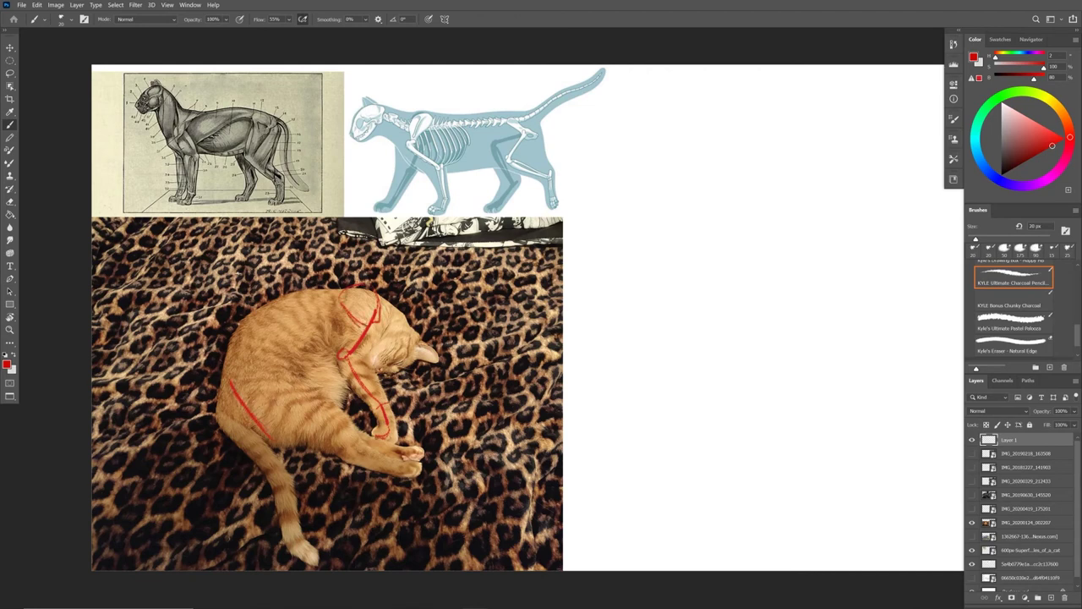
mouse_move(255, 412)
mouse_down()
mouse_move(337, 399)
mouse_move(308, 402)
mouse_move(350, 450)
mouse_move(377, 464)
mouse_move(422, 464)
mouse_up()
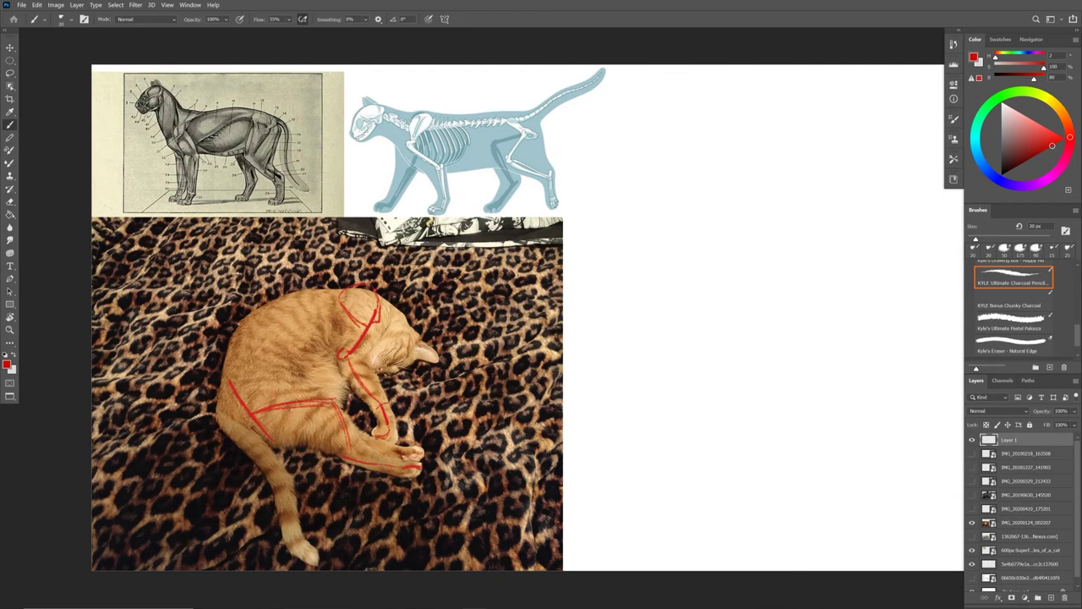
Fade the red bone layer by lowering its opacity, and add a new layer above it for blue strokes
click(1074, 411)
drag(1068, 425, 1053, 425)
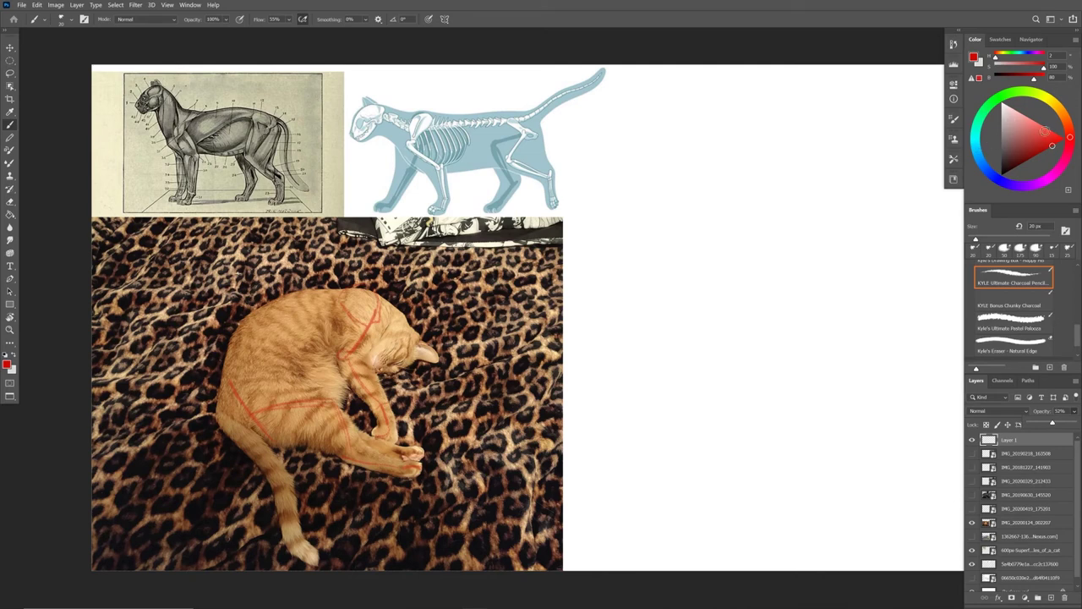
click(978, 153)
click(1052, 597)
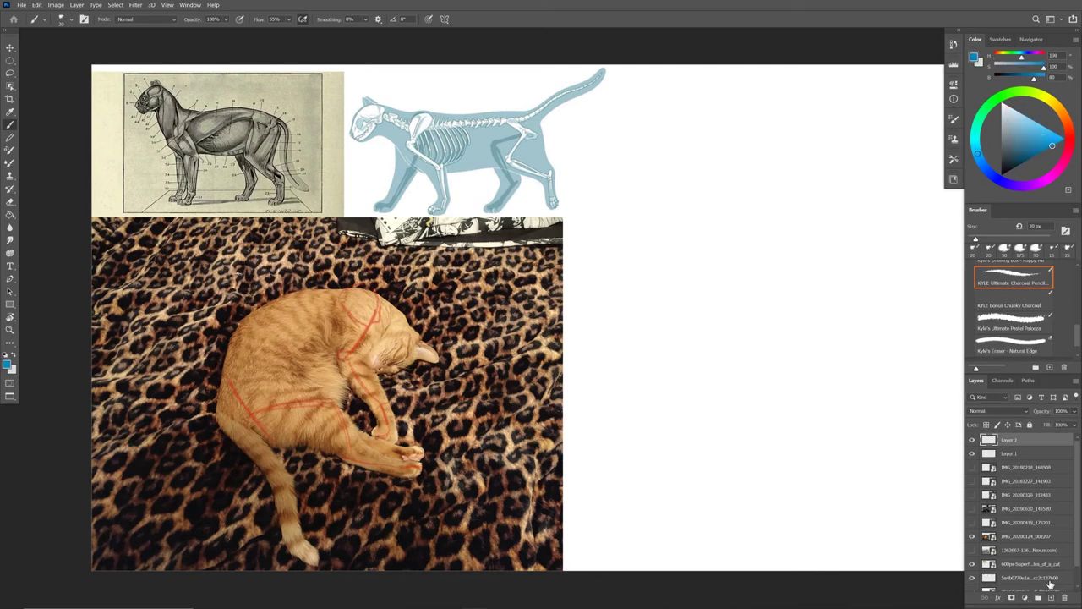
drag(875, 372, 913, 448)
key(ctrl+z)
click(1030, 454)
click(1074, 411)
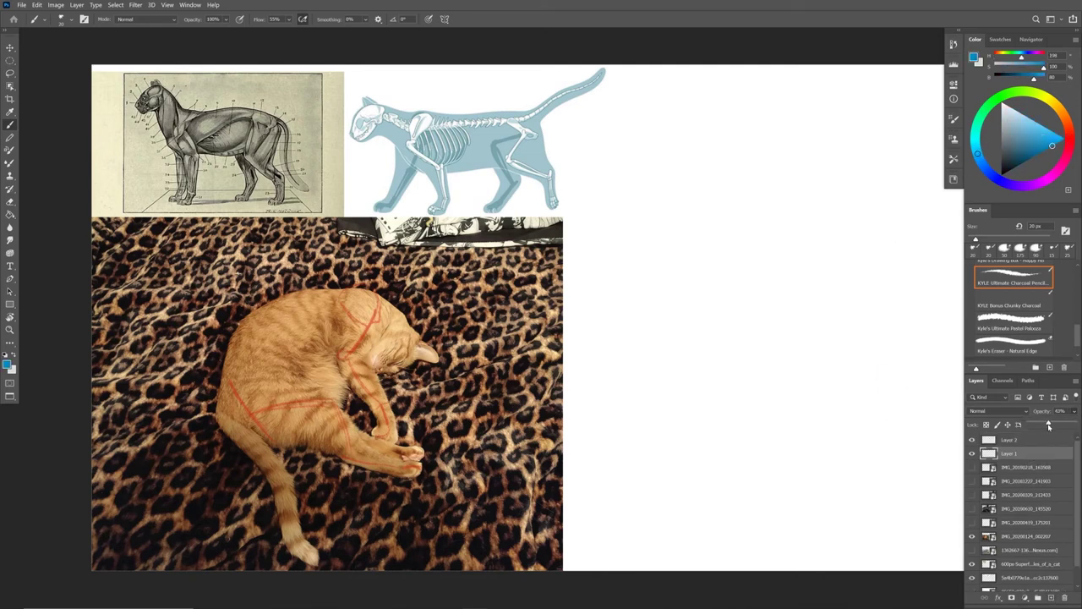
drag(1049, 424, 1041, 424)
click(1023, 441)
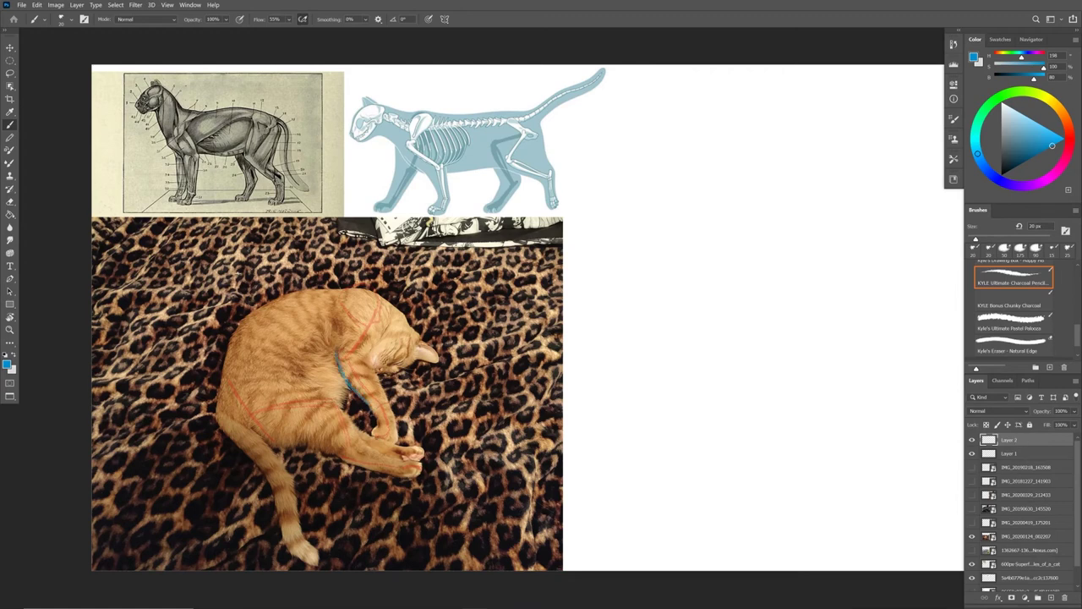
Outline the orange cat's upper arm, forearm, wrist and front paw as simple blue blocks
drag(370, 412, 393, 408)
drag(366, 353, 390, 406)
mouse_move(367, 352)
mouse_down()
mouse_move(386, 334)
mouse_move(362, 309)
mouse_up()
mouse_move(394, 411)
mouse_down()
mouse_move(398, 428)
mouse_move(371, 431)
mouse_move(389, 445)
mouse_move(399, 430)
mouse_up()
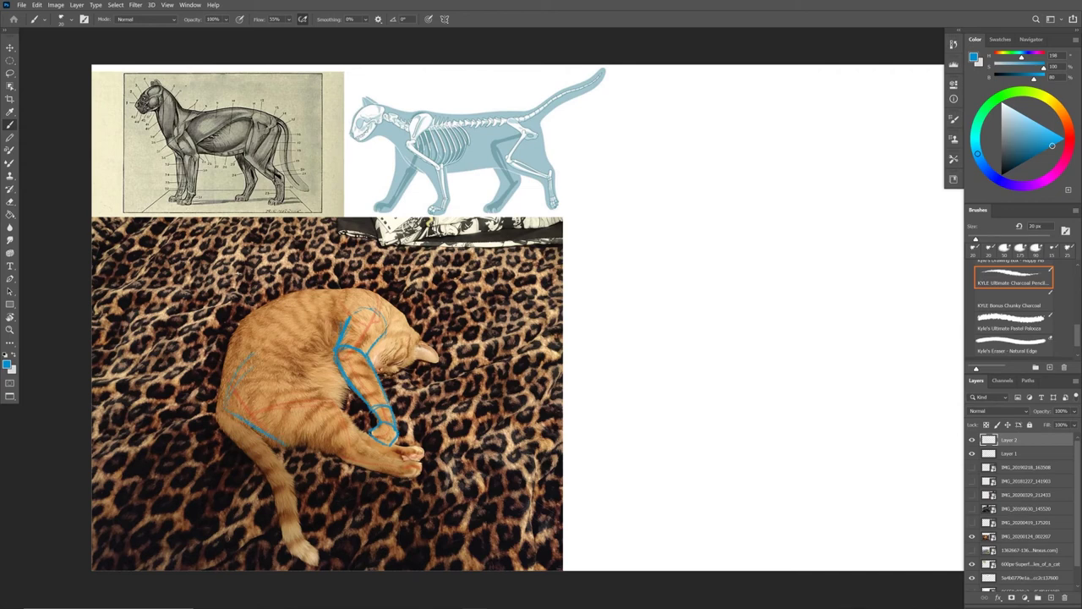
Outline the orange cat's thigh, lower leg, foot and hind paw as blue blocks over the red bones
mouse_move(278, 347)
mouse_down()
mouse_move(326, 390)
mouse_move(293, 442)
mouse_move(341, 451)
mouse_up()
mouse_move(340, 404)
mouse_down()
mouse_move(360, 435)
mouse_move(346, 448)
mouse_up()
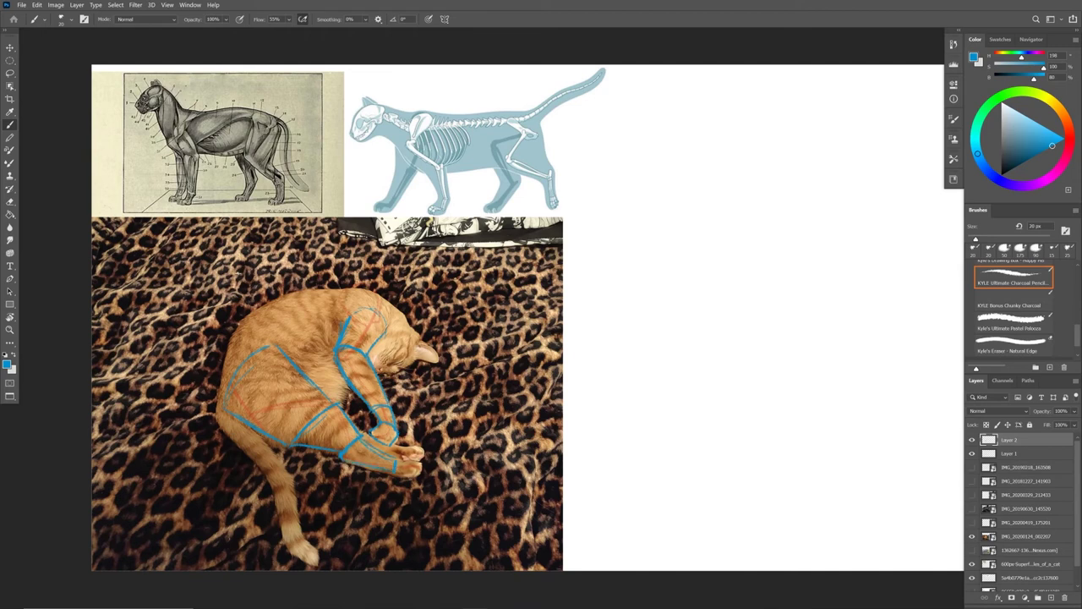
drag(406, 459, 421, 475)
drag(294, 326, 320, 372)
drag(203, 420, 330, 456)
drag(347, 406, 354, 419)
key(ctrl+z)
key(ctrl+z)
key(ctrl+z)
key(ctrl+z)
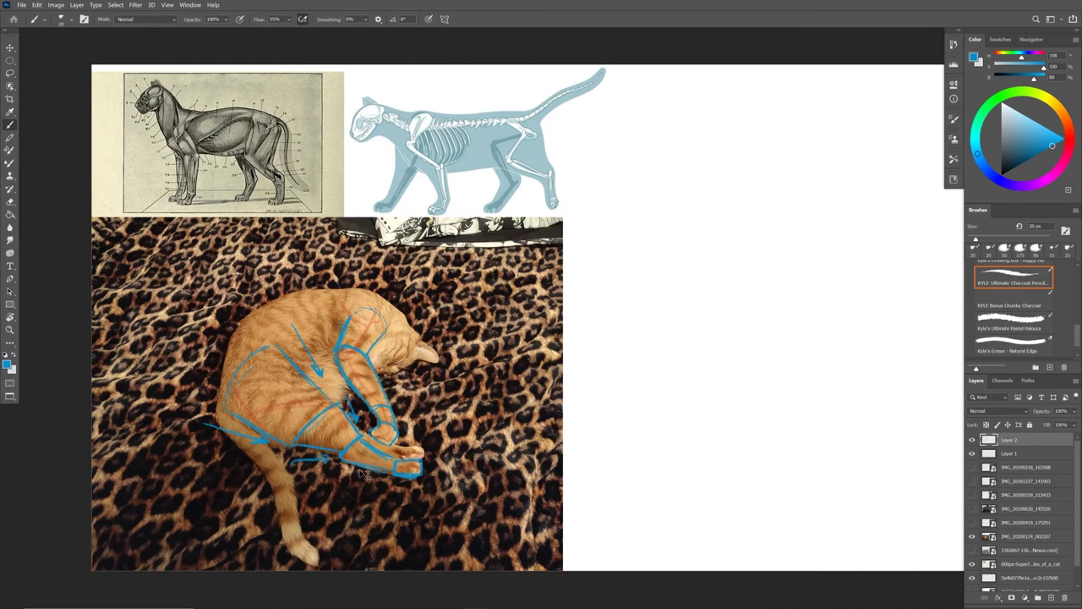
Set the blue block layer's opacity to 38%, raise the red bone layer's opacity, and add a new layer on top
drag(1072, 427, 1045, 427)
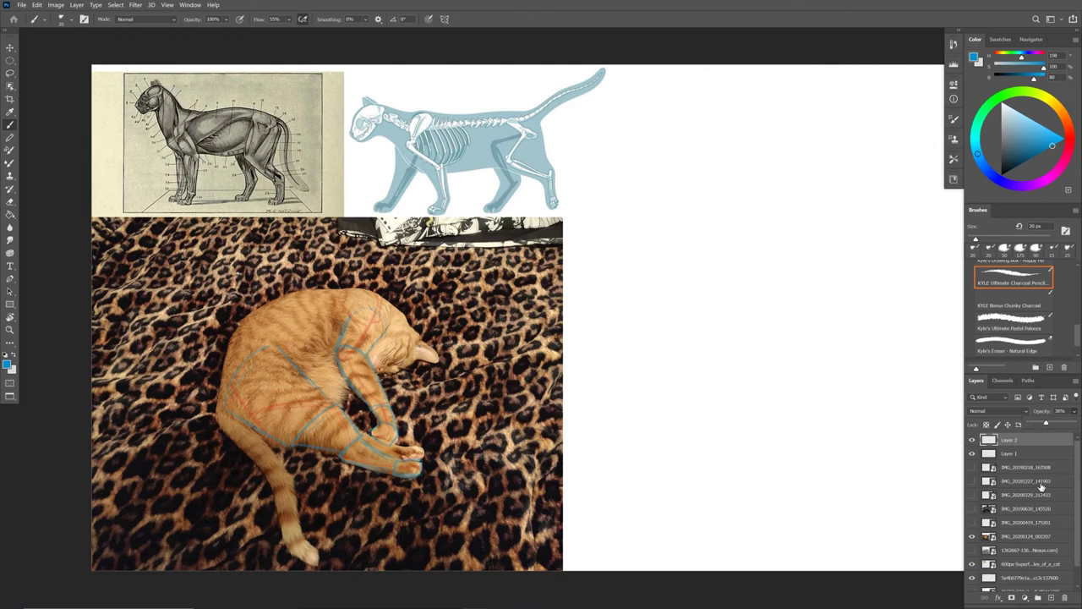
click(1034, 454)
drag(1043, 425, 1059, 425)
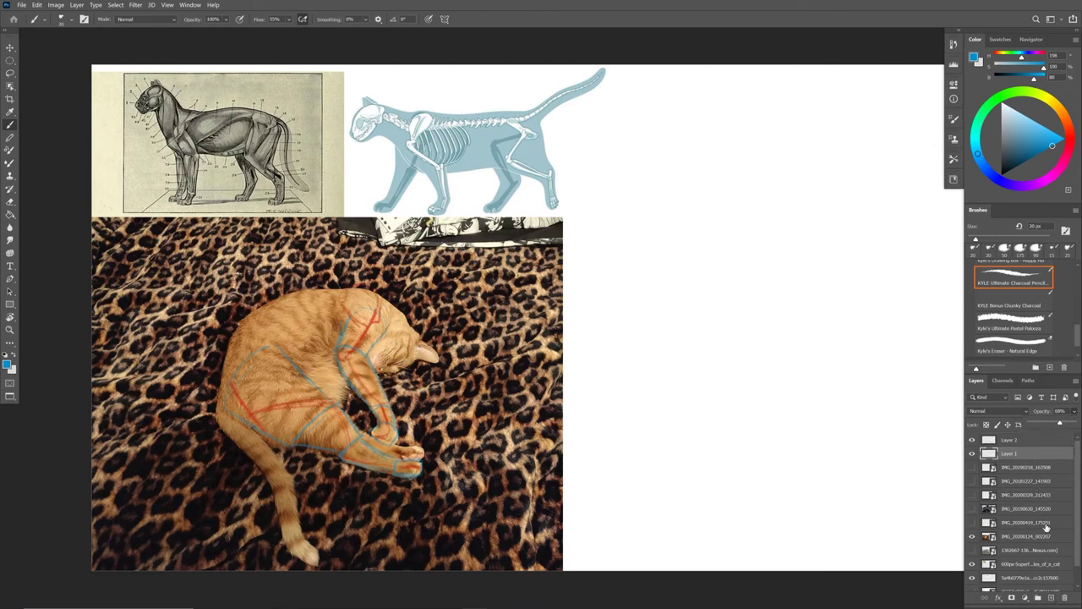
click(1051, 598)
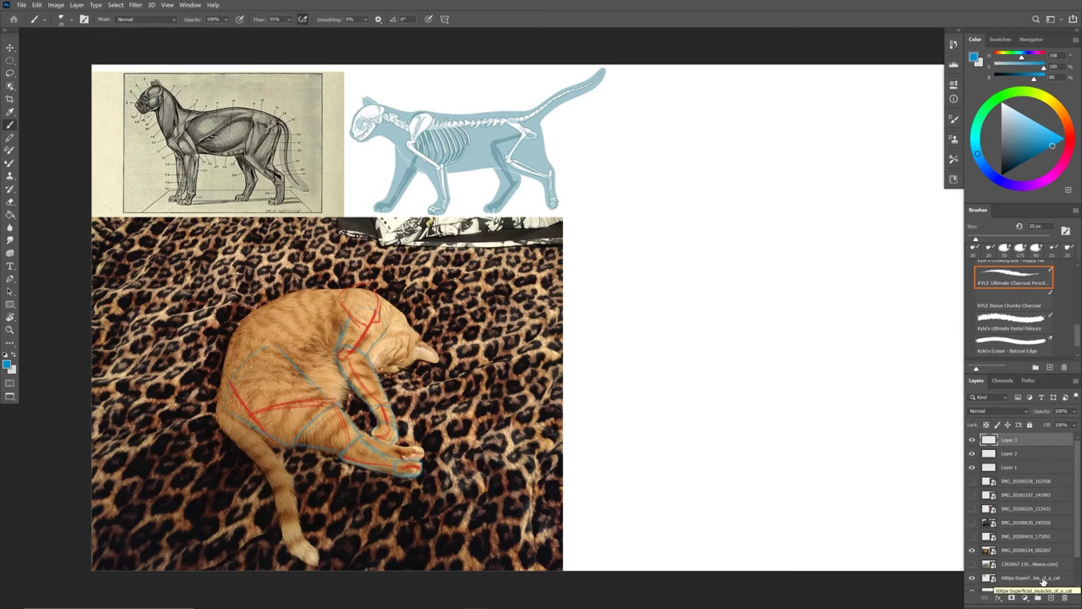
click(1030, 456)
click(1031, 445)
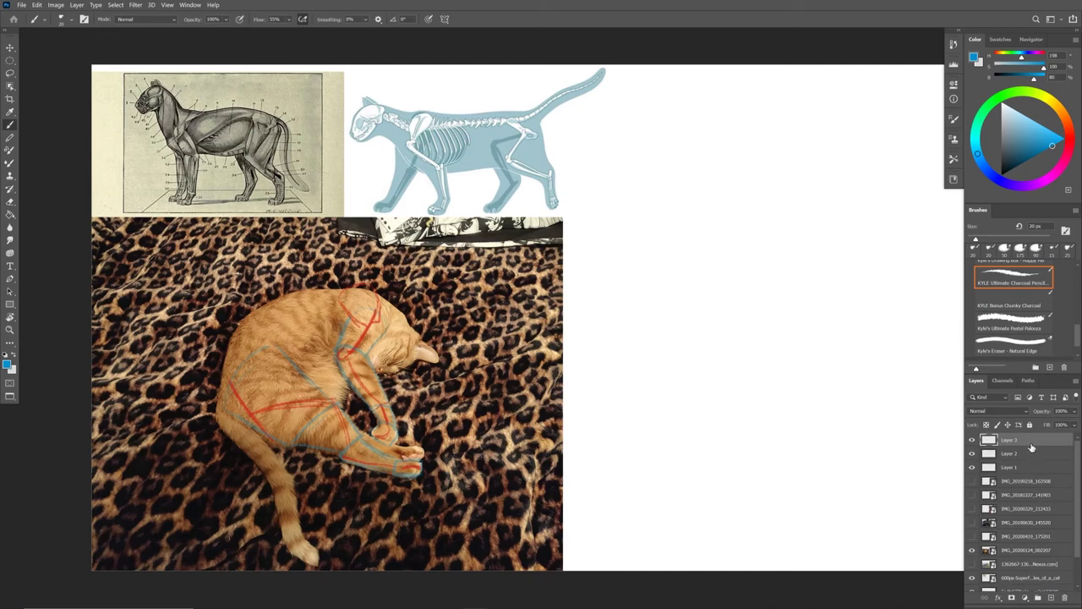
Draw a blue wedge-shaped box around the orange cat's shoulder and upper foreleg on the photo
drag(398, 315, 369, 355)
drag(397, 310, 335, 286)
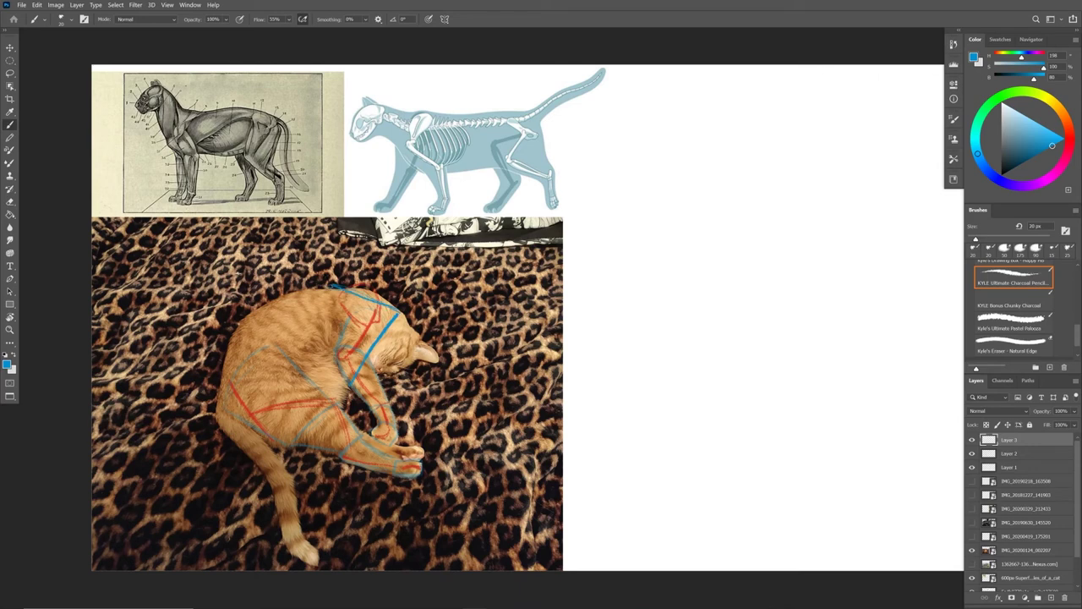
mouse_move(351, 386)
mouse_down()
mouse_move(326, 383)
mouse_move(326, 287)
mouse_up()
mouse_move(328, 286)
mouse_down()
mouse_move(399, 312)
mouse_move(353, 387)
mouse_move(323, 391)
mouse_up()
drag(330, 285, 396, 313)
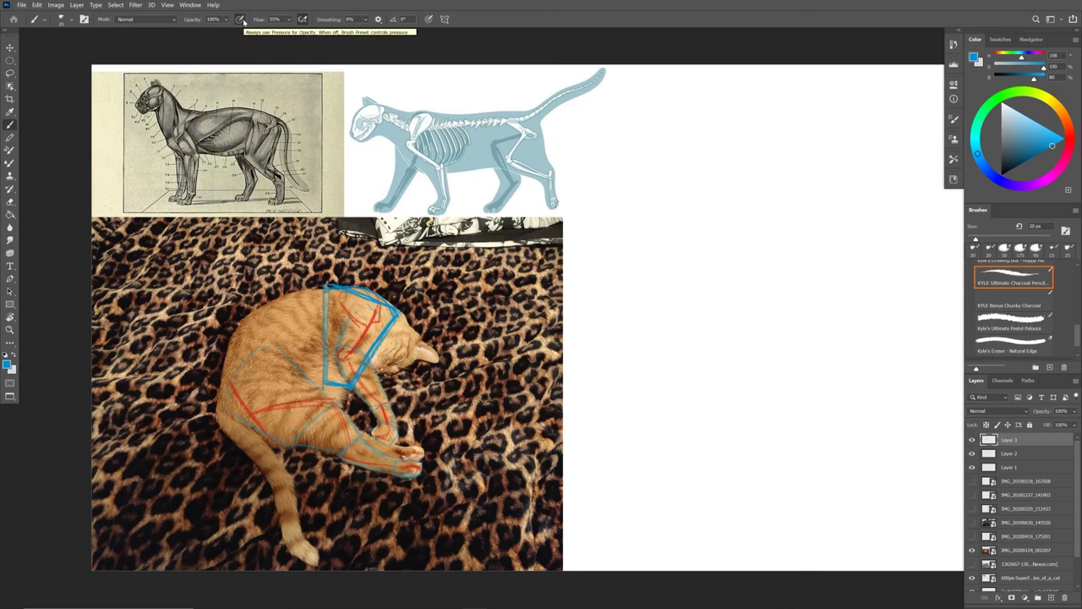
Sketch the tapered shoulder block with a curved upper edge in blue on the blank canvas area, in full-screen view
key(f)
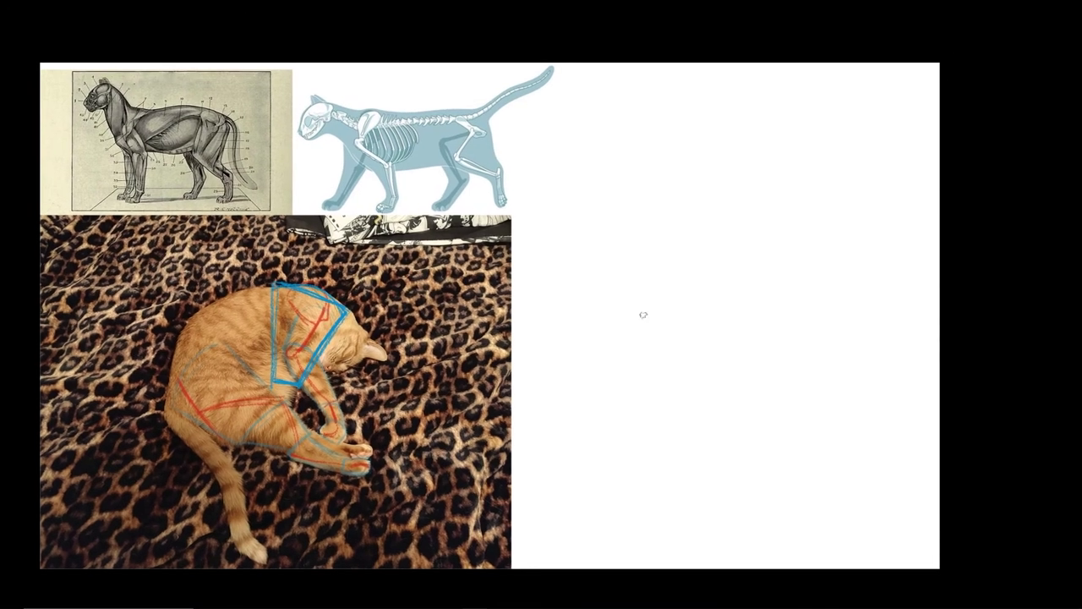
mouse_move(640, 328)
mouse_down()
mouse_move(677, 173)
mouse_move(839, 227)
mouse_up()
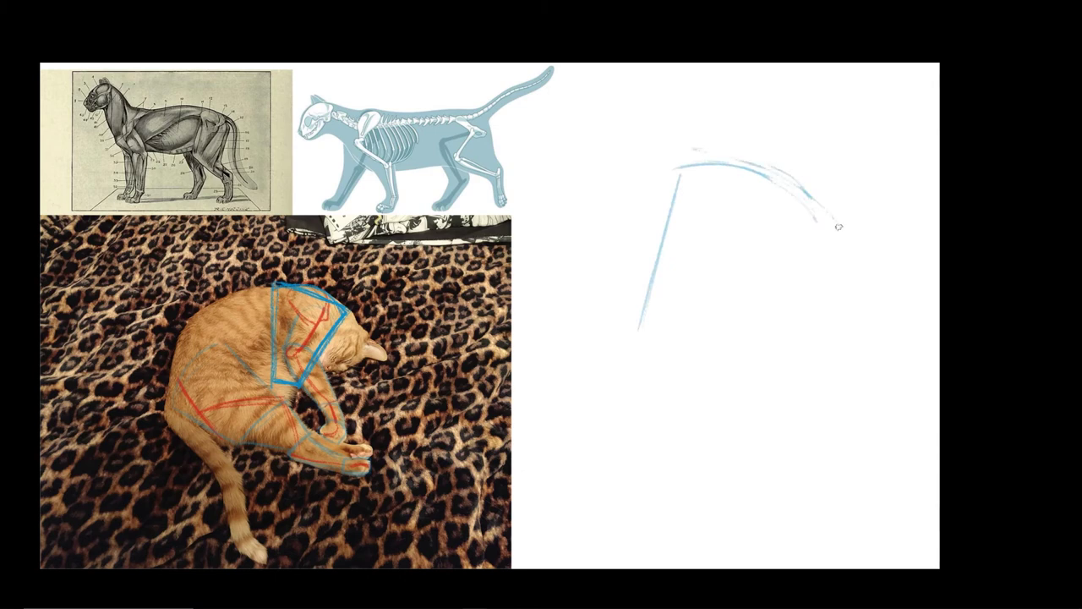
mouse_move(765, 163)
mouse_down()
mouse_move(843, 233)
mouse_move(729, 365)
mouse_up()
mouse_move(845, 225)
mouse_down()
mouse_move(709, 366)
mouse_move(730, 361)
mouse_up()
drag(676, 173, 654, 269)
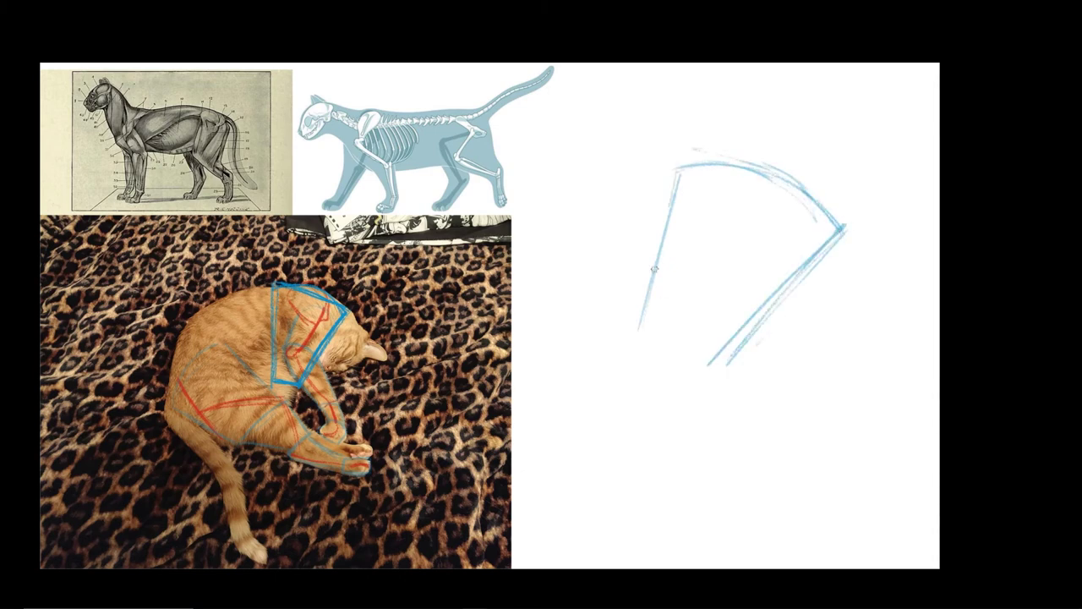
mouse_move(668, 207)
mouse_down()
mouse_move(636, 347)
mouse_move(720, 369)
mouse_up()
drag(841, 213, 721, 365)
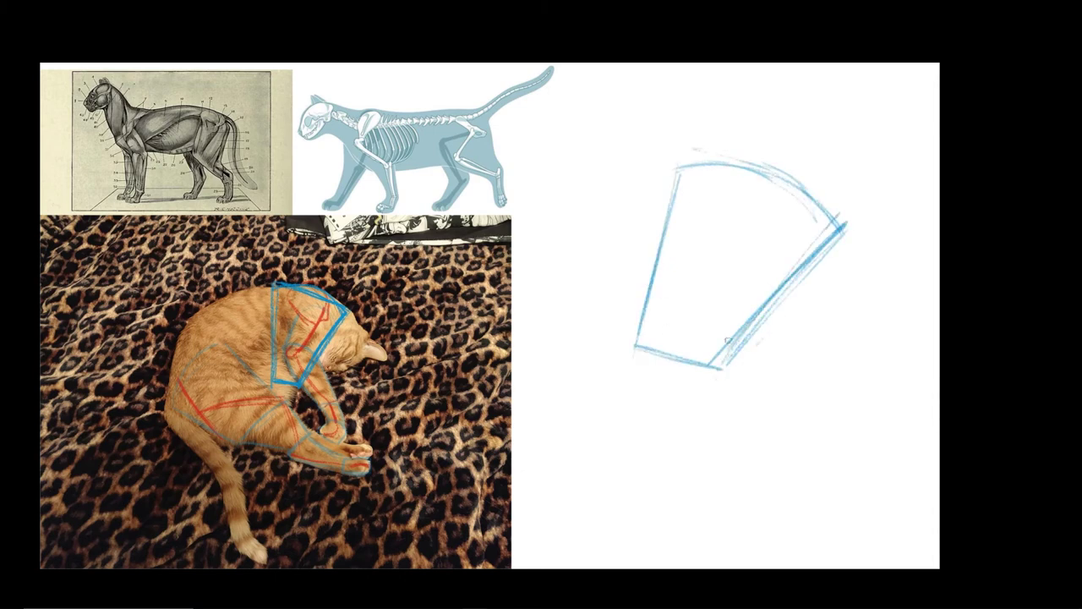
Sketch a light blue oval for the shoulder inside the upper part of the tapered block
drag(797, 237, 805, 194)
mouse_move(723, 204)
mouse_down()
mouse_move(741, 244)
mouse_move(764, 251)
mouse_up()
mouse_move(794, 171)
mouse_down()
mouse_move(782, 156)
mouse_move(736, 159)
mouse_up()
drag(730, 163, 717, 217)
mouse_move(782, 261)
mouse_down()
mouse_move(805, 187)
mouse_move(717, 172)
mouse_up()
drag(776, 234, 734, 272)
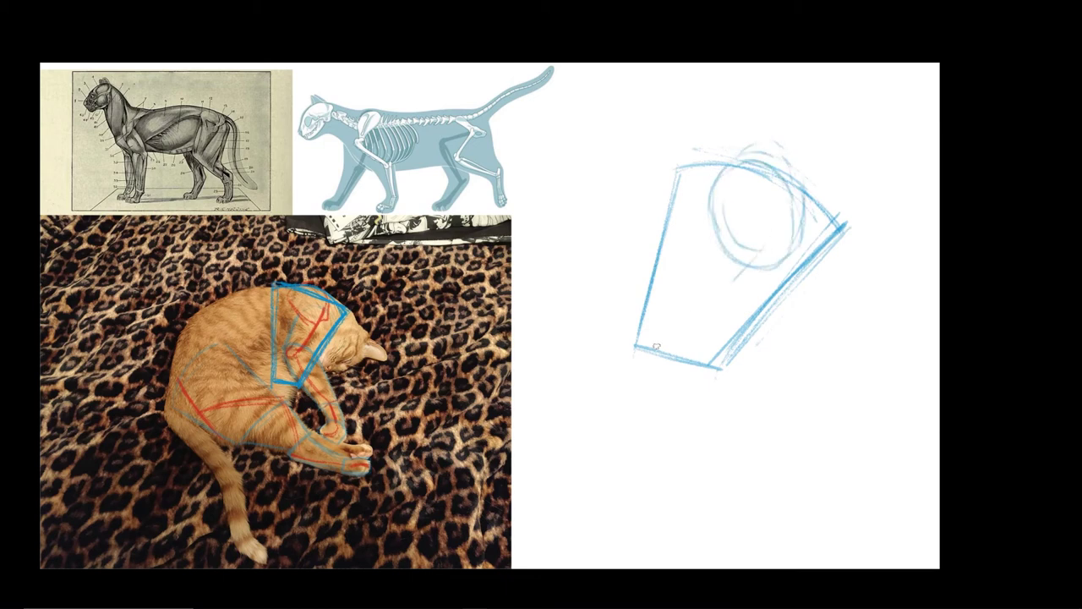
Sketch the upper arm line to the elbow, the forearm below the block, and the wrist and paw guide marks
drag(767, 240, 691, 295)
mouse_move(771, 239)
mouse_down()
mouse_move(680, 297)
mouse_move(752, 405)
mouse_up()
mouse_move(697, 298)
mouse_down()
mouse_move(787, 433)
mouse_move(781, 412)
mouse_up()
mouse_move(720, 360)
mouse_down()
mouse_move(780, 433)
mouse_move(803, 414)
mouse_move(792, 460)
mouse_move(800, 457)
mouse_move(753, 480)
mouse_up()
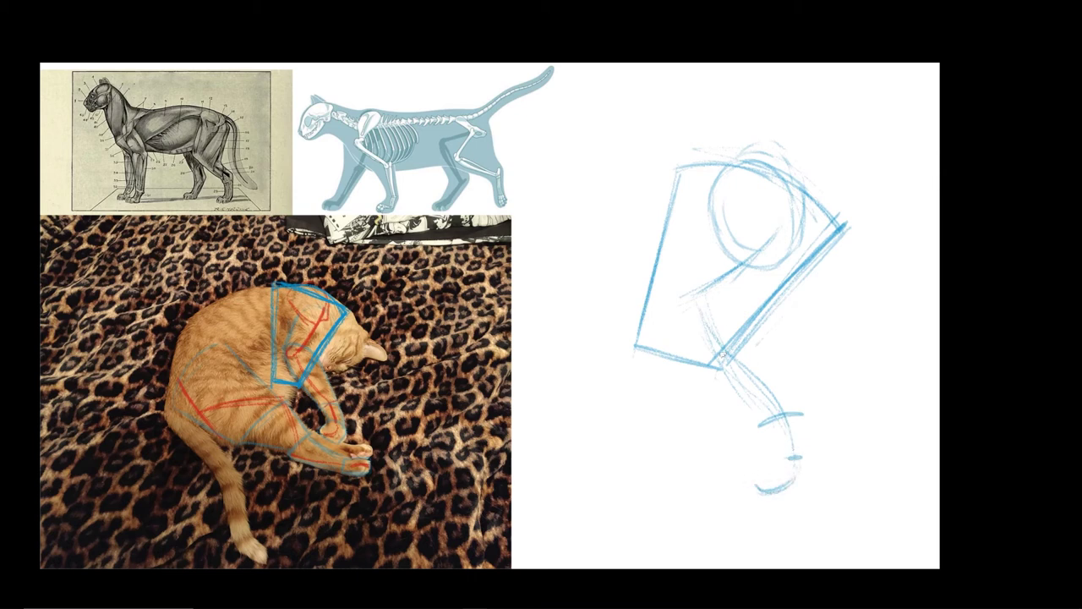
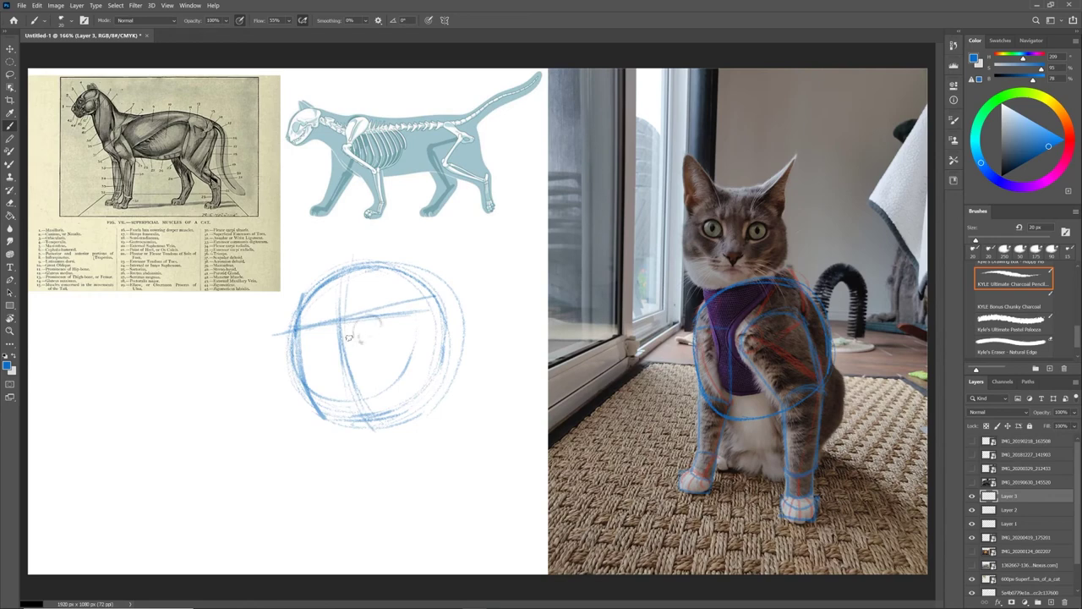
Draw the upper arm line from the shoulder joint to the elbow and the forearm line below the round chest sketch
drag(385, 340, 446, 400)
mouse_move(387, 338)
mouse_down()
mouse_move(437, 382)
mouse_move(429, 501)
mouse_up()
drag(445, 401, 427, 498)
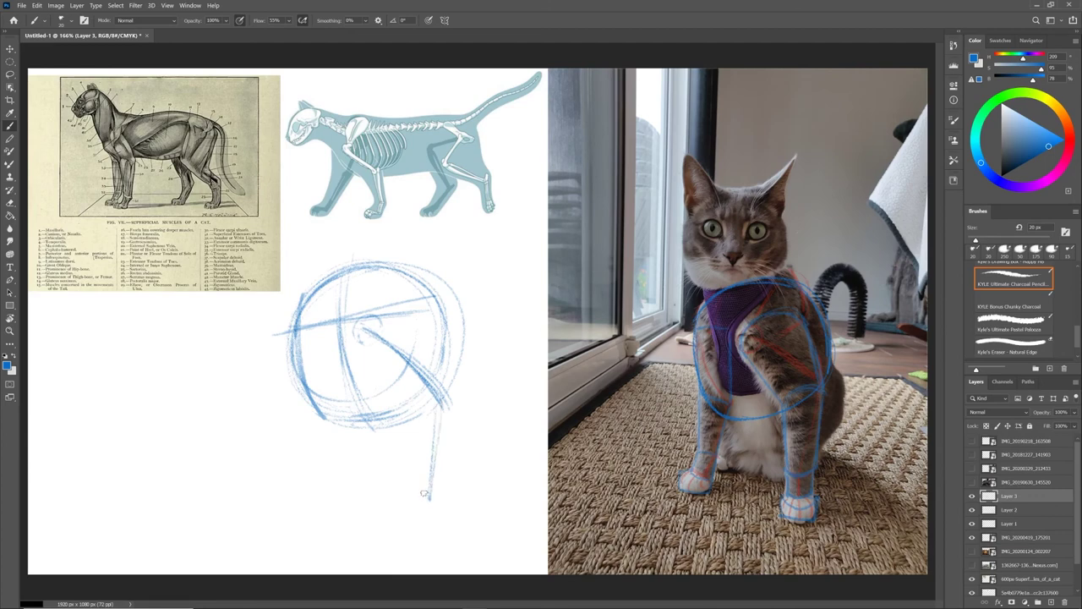
Select the chest and foreleg sketch, move it upward and scale it down to make room for the paws
key(l)
drag(491, 434, 398, 550)
key(v)
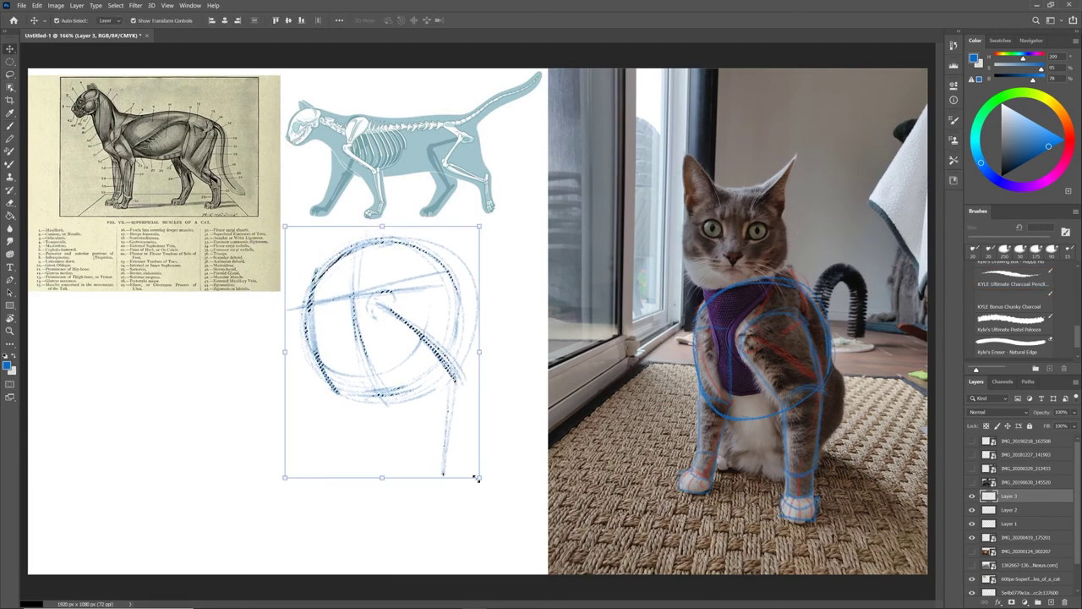
drag(477, 479, 457, 449)
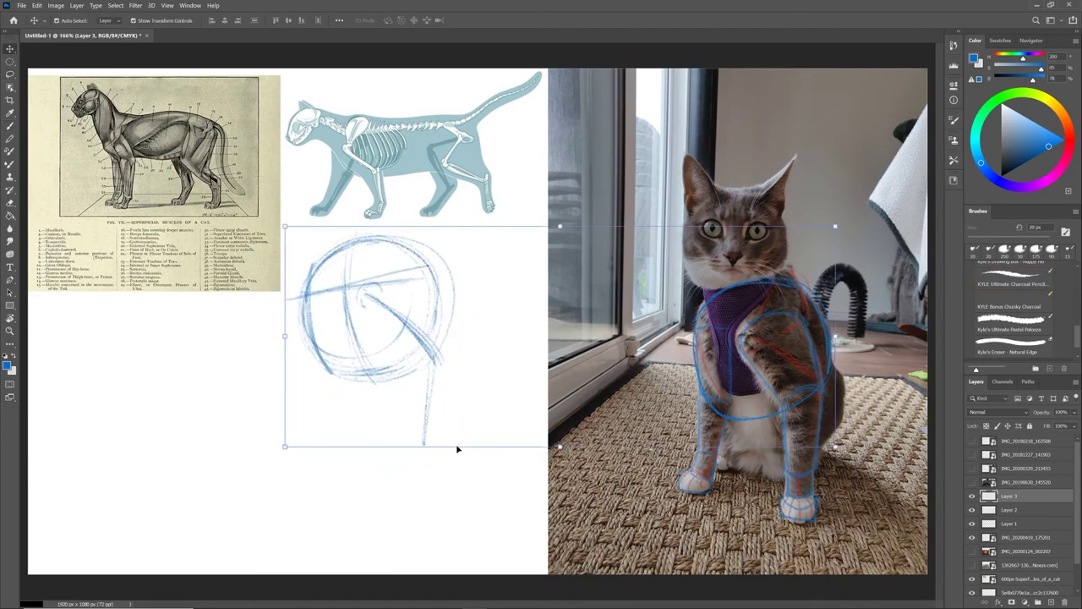
key(b)
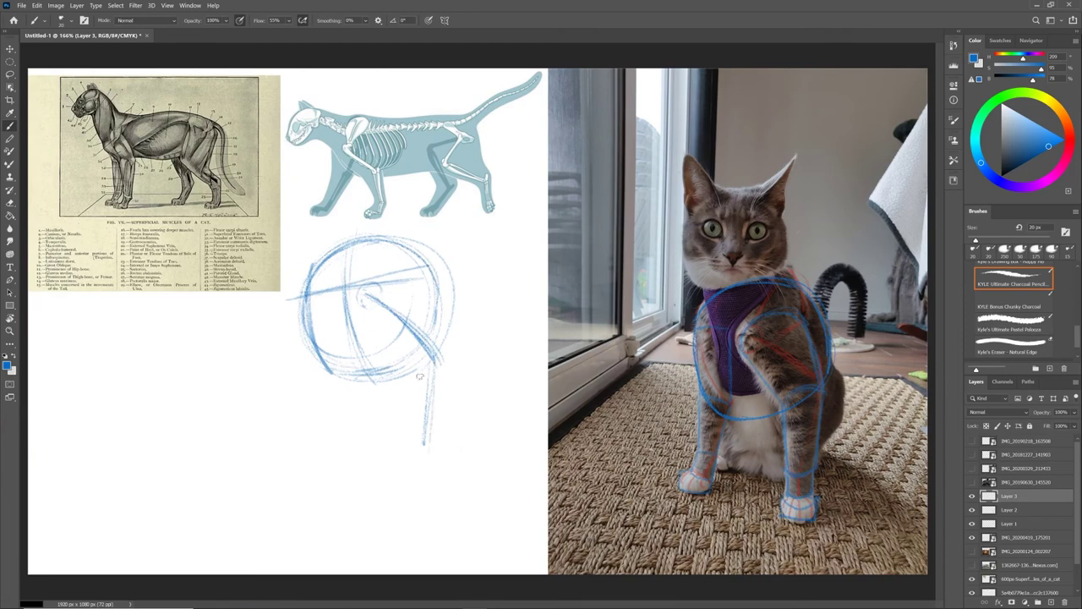
Draw the near foreleg's wrist mark and boxy paw, and strengthen its forearm line down from the elbow
mouse_move(434, 361)
mouse_down()
mouse_move(425, 445)
mouse_move(426, 394)
mouse_up()
mouse_move(408, 444)
mouse_down()
mouse_move(445, 441)
mouse_move(426, 476)
mouse_move(452, 478)
mouse_up()
mouse_move(450, 505)
mouse_down()
mouse_move(406, 506)
mouse_move(444, 504)
mouse_up()
mouse_move(410, 485)
mouse_down()
mouse_move(402, 508)
mouse_move(449, 514)
mouse_move(453, 487)
mouse_up()
drag(438, 353, 426, 418)
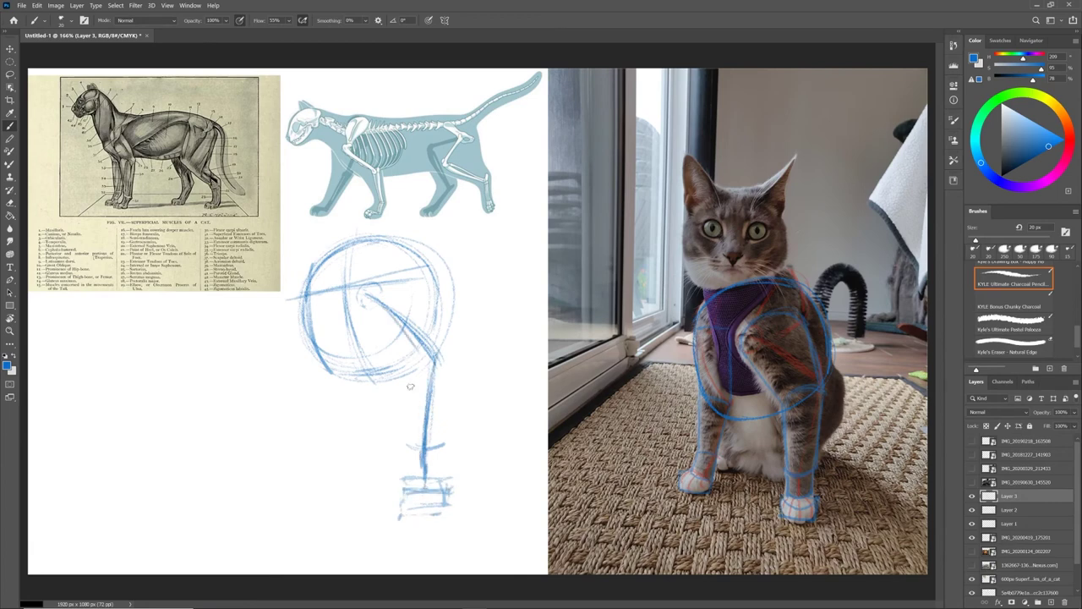
Draw the far foreleg line with its wrist mark and boxy paw, and a slanted ground line under both paws
mouse_move(325, 337)
mouse_down()
mouse_move(329, 428)
mouse_move(353, 440)
mouse_up()
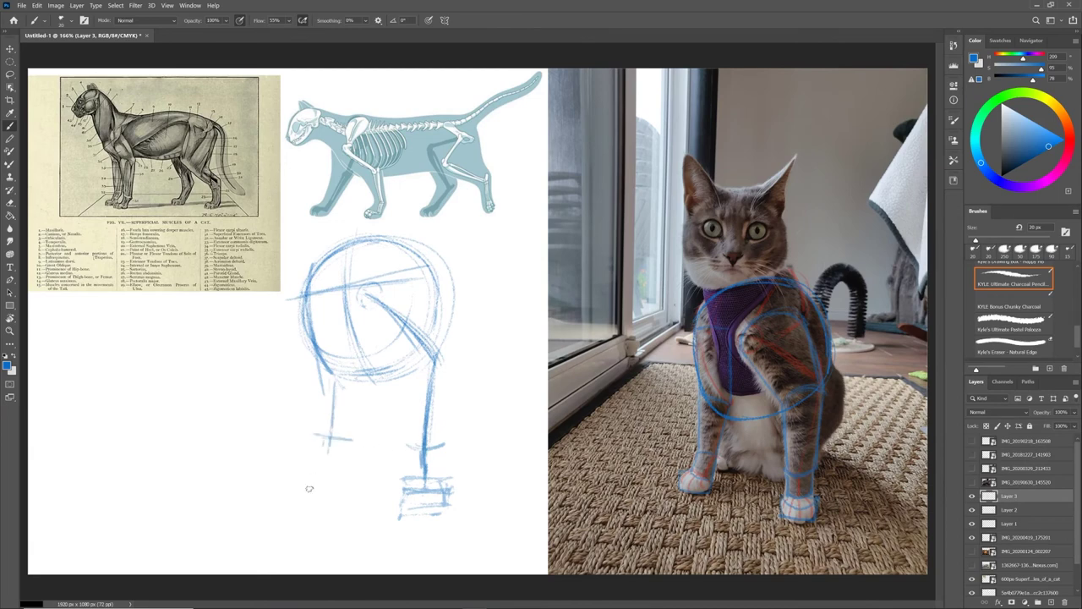
mouse_move(335, 384)
mouse_down()
mouse_move(315, 368)
mouse_move(329, 399)
mouse_move(331, 358)
mouse_move(324, 465)
mouse_up()
drag(254, 463, 396, 517)
drag(630, 470, 856, 542)
mouse_move(456, 537)
mouse_down()
mouse_move(272, 473)
mouse_move(318, 461)
mouse_move(337, 487)
mouse_move(333, 469)
mouse_up()
drag(297, 468, 298, 485)
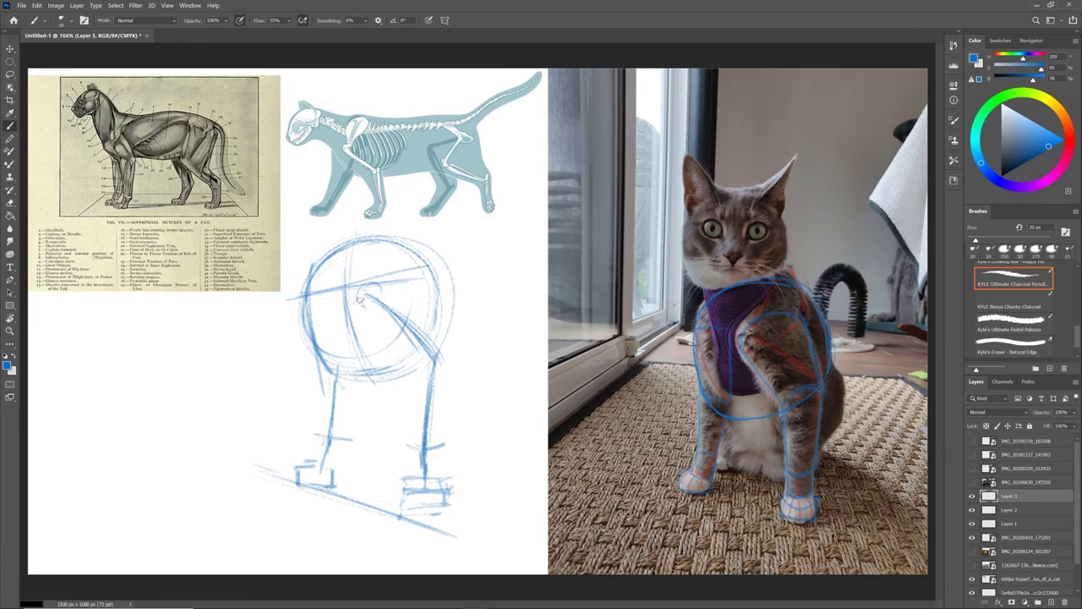
Build the upper arm block around the near foreleg's bone line, from the shoulder joint down to the elbow
drag(362, 293, 415, 281)
drag(360, 317, 413, 370)
mouse_move(360, 301)
mouse_down()
mouse_move(412, 282)
mouse_move(444, 347)
mouse_up()
drag(417, 299, 448, 356)
drag(409, 272, 432, 313)
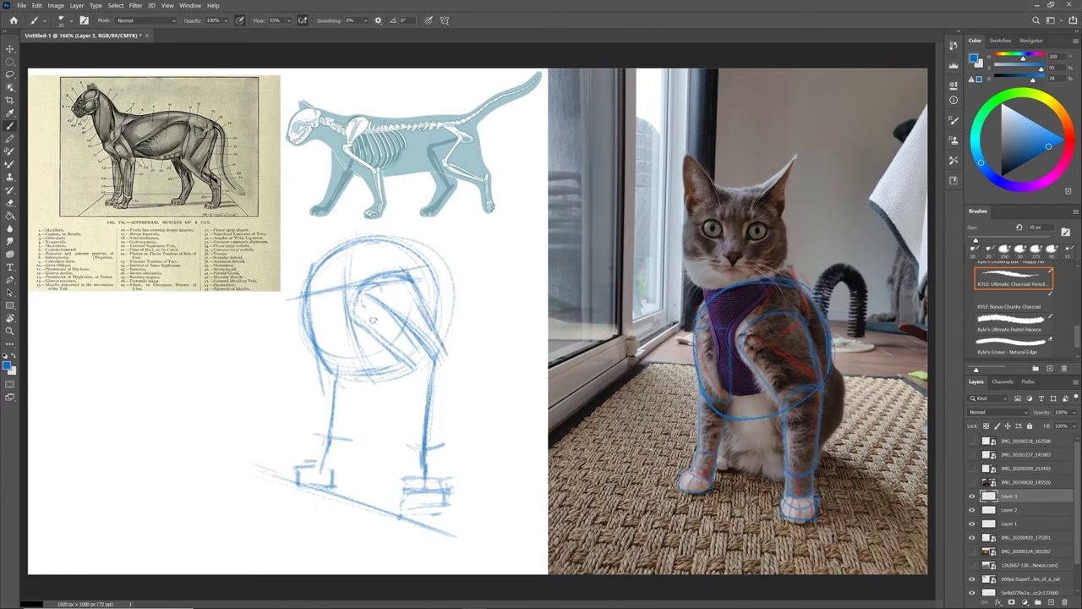
Draw both sides of the near forearm down to the wrist and shape the rounded paw with its toes
mouse_move(389, 345)
mouse_down()
mouse_move(415, 381)
mouse_move(426, 291)
mouse_move(446, 378)
mouse_move(445, 369)
mouse_move(439, 408)
mouse_up()
drag(448, 364, 439, 454)
drag(448, 392, 442, 449)
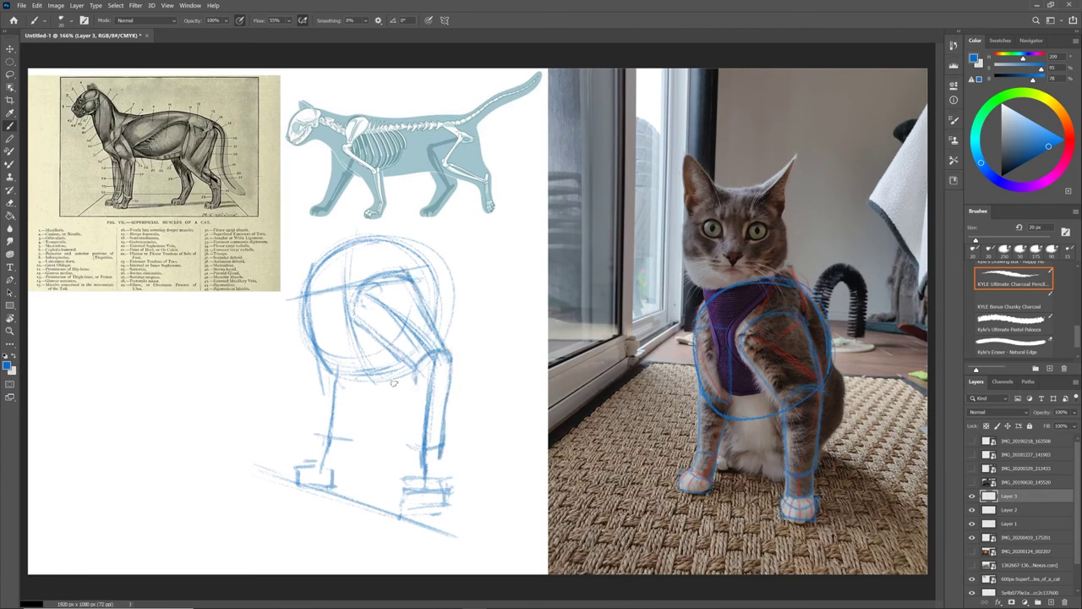
drag(418, 394, 414, 456)
drag(389, 345, 414, 377)
mouse_move(415, 453)
mouse_down()
mouse_move(438, 468)
mouse_move(445, 386)
mouse_move(394, 484)
mouse_move(413, 514)
mouse_move(407, 480)
mouse_move(427, 517)
mouse_move(443, 486)
mouse_move(411, 500)
mouse_move(431, 498)
mouse_move(419, 475)
mouse_move(423, 488)
mouse_move(409, 483)
mouse_move(437, 490)
mouse_move(434, 467)
mouse_move(436, 492)
mouse_up()
drag(414, 484, 425, 489)
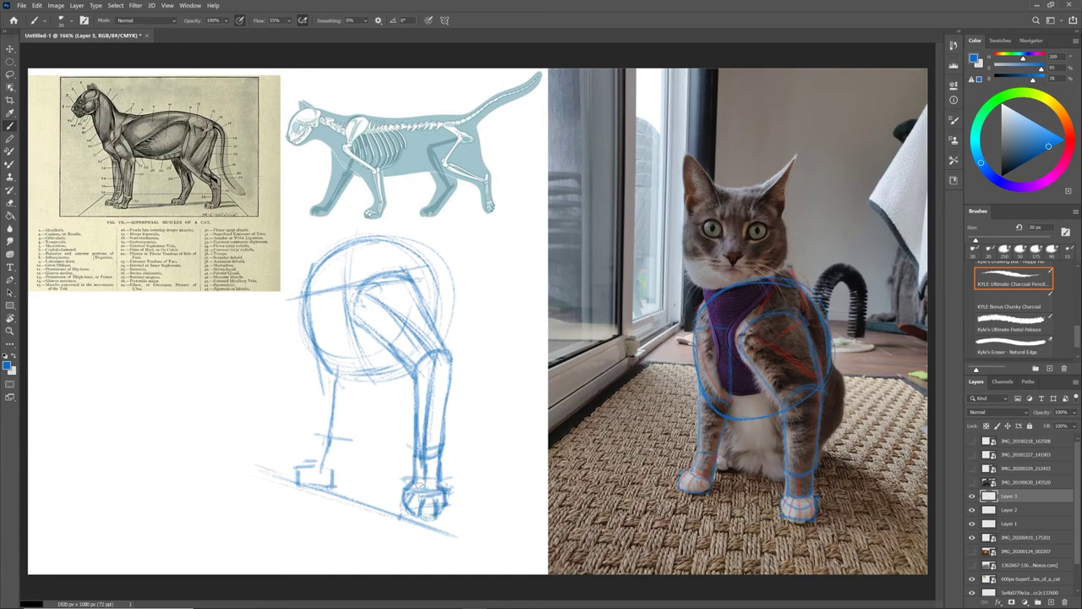
Strengthen the contours around the near foreleg's elbow, the outer upper arm and the inner side of the forearm
drag(446, 410, 455, 371)
drag(416, 272, 455, 366)
drag(390, 347, 416, 455)
drag(410, 379, 413, 439)
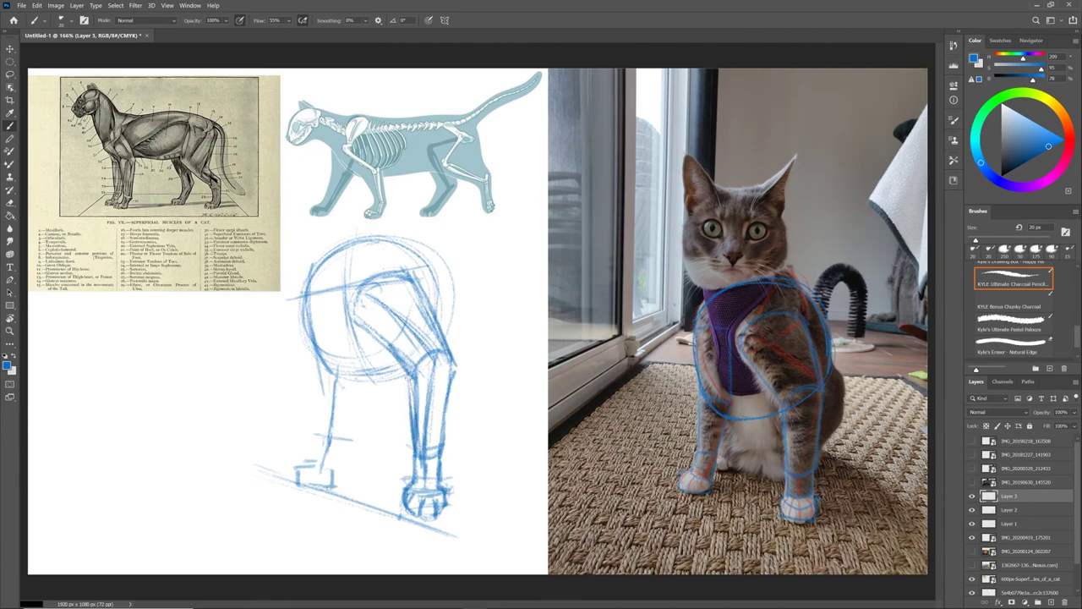
drag(435, 347, 410, 372)
drag(410, 372, 414, 435)
mouse_move(373, 335)
mouse_down()
mouse_move(410, 377)
mouse_move(398, 372)
mouse_up()
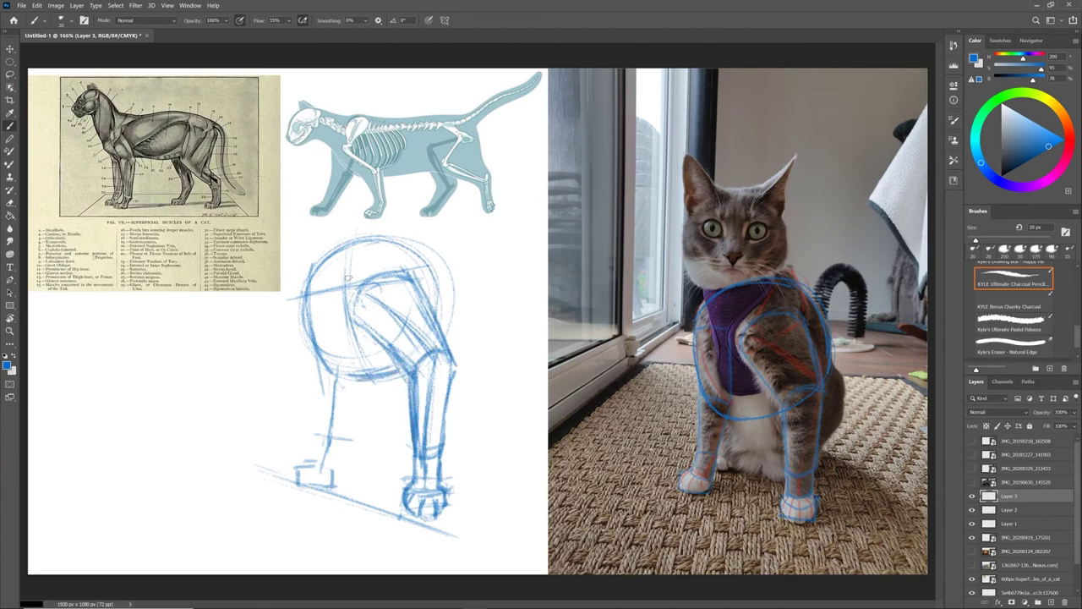
Reinforce the lower chest curve and draw the chest block's vertical edge and its upper front edge
mouse_move(310, 311)
mouse_down()
mouse_move(306, 371)
mouse_move(310, 350)
mouse_move(348, 387)
mouse_up()
mouse_move(333, 382)
mouse_down()
mouse_move(352, 379)
mouse_move(304, 301)
mouse_move(313, 372)
mouse_up()
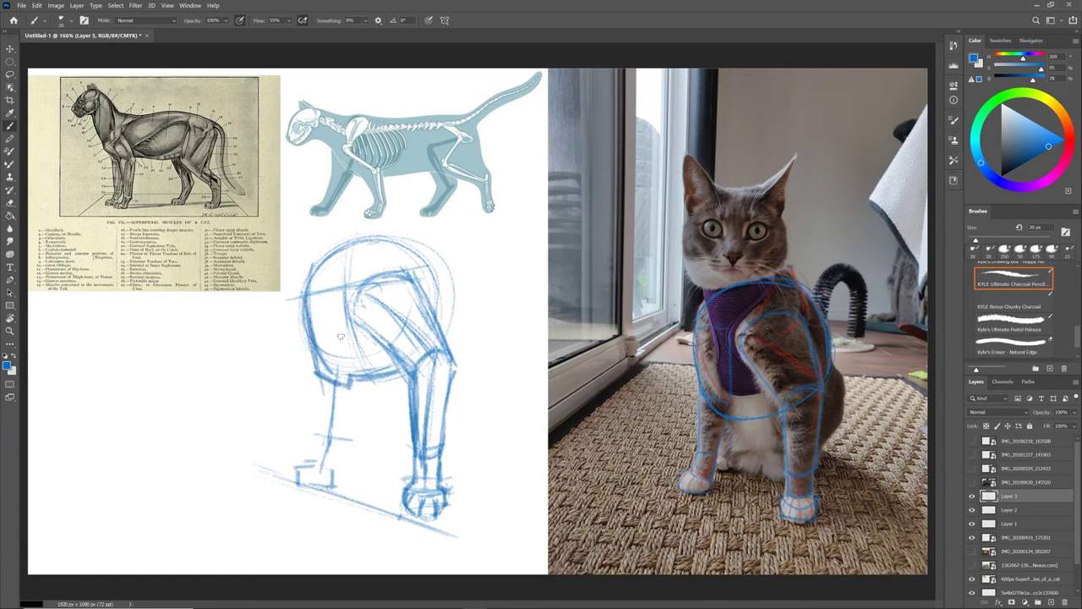
drag(347, 289, 349, 379)
drag(310, 293, 366, 278)
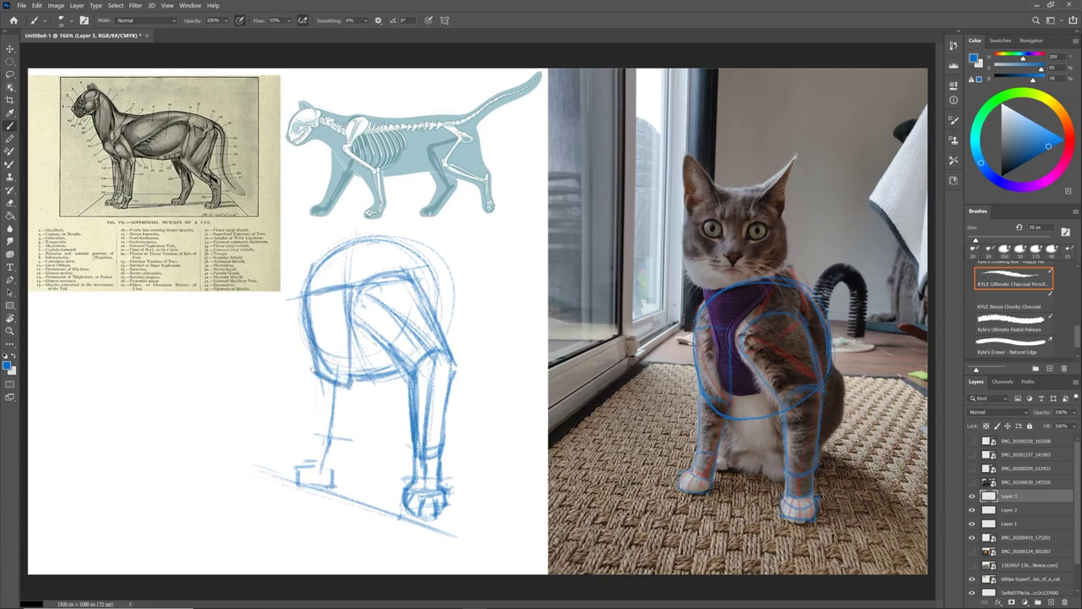
Draw both sides of the far foreleg from the chest down to the wrist and shape its rounded paw
drag(318, 390, 315, 419)
mouse_move(319, 367)
mouse_down()
mouse_move(316, 450)
mouse_move(336, 449)
mouse_up()
drag(355, 379, 340, 447)
mouse_move(357, 365)
mouse_down()
mouse_move(341, 431)
mouse_move(309, 467)
mouse_move(333, 478)
mouse_move(330, 491)
mouse_move(305, 463)
mouse_move(294, 478)
mouse_move(310, 489)
mouse_up()
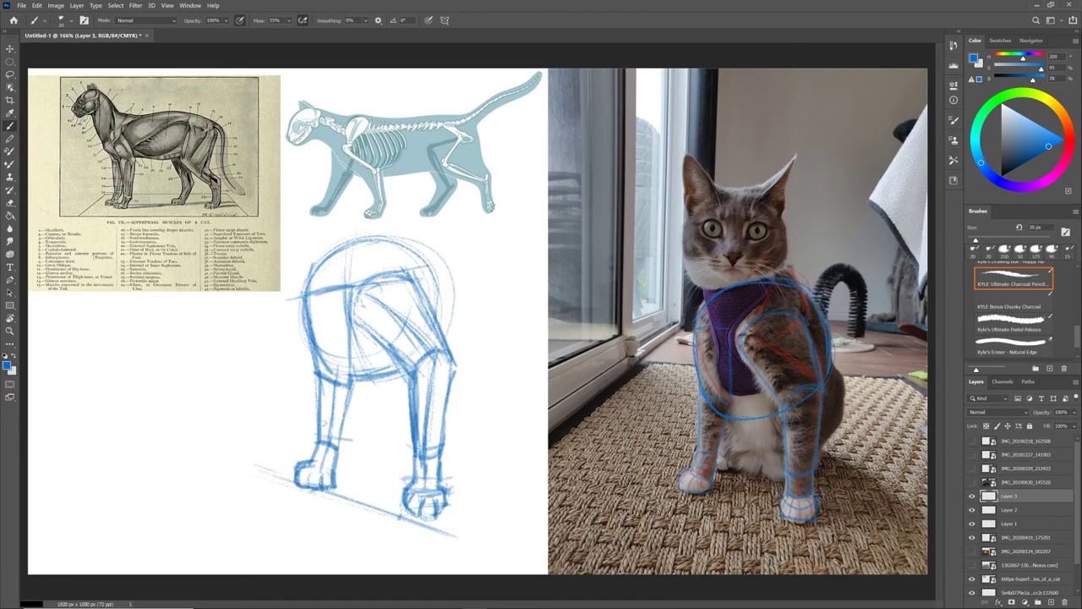
Strengthen the chest contour above the far foreleg and add light form lines down the front of the chest
mouse_move(357, 378)
mouse_down()
mouse_move(340, 445)
mouse_move(314, 449)
mouse_move(318, 408)
mouse_up()
drag(320, 342, 311, 374)
mouse_move(311, 313)
mouse_down()
mouse_move(315, 373)
mouse_move(347, 375)
mouse_up()
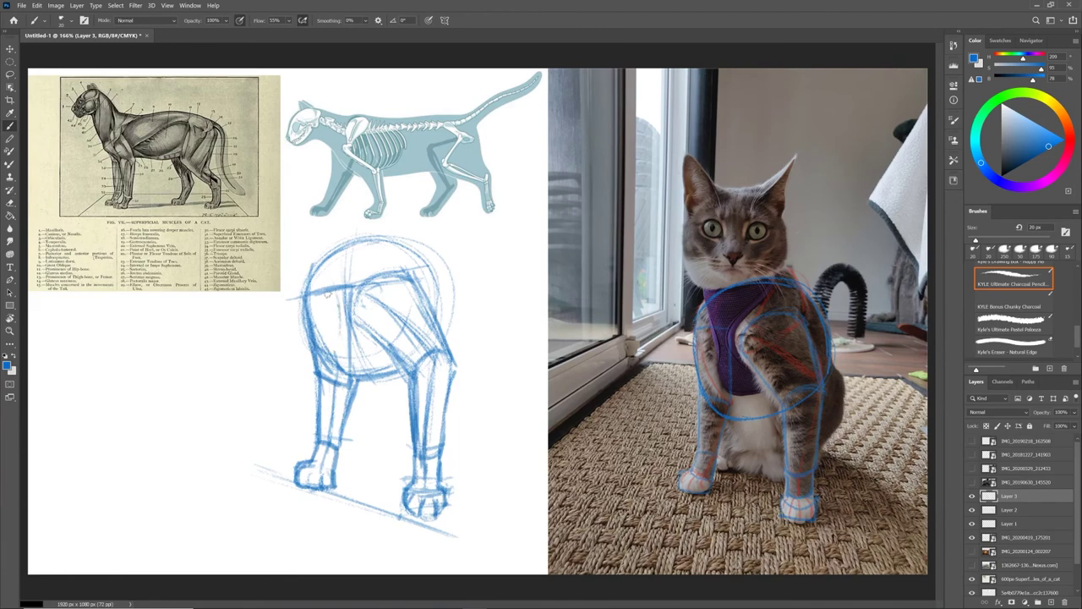
drag(336, 333, 318, 262)
drag(321, 305, 326, 274)
Sketch the tucked hind paw and belly line between the forelegs, plus the haunch and back contour behind the near foreleg
mouse_move(339, 452)
mouse_down()
mouse_move(414, 467)
mouse_move(359, 445)
mouse_move(443, 434)
mouse_move(490, 370)
mouse_move(446, 465)
mouse_up()
drag(478, 427, 482, 369)
drag(478, 389, 479, 417)
mouse_move(415, 230)
mouse_down()
mouse_move(470, 350)
mouse_move(458, 354)
mouse_up()
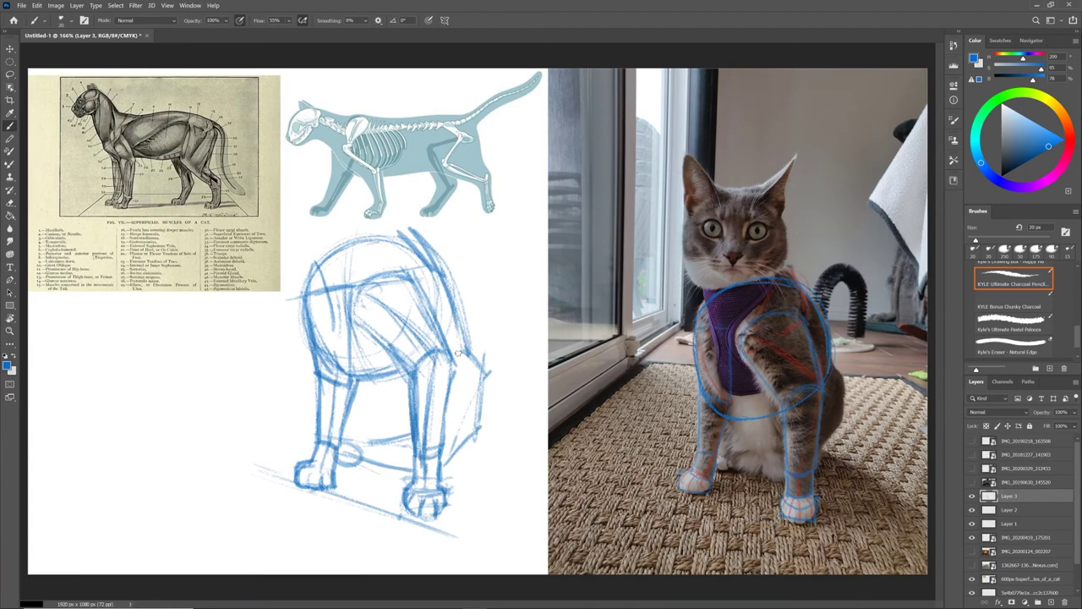
Add a new layer, lower the opacity of sketch Layer 3 to 39%, and choose dark grey for drawing on Layer 4
click(1052, 603)
click(1044, 510)
click(1075, 413)
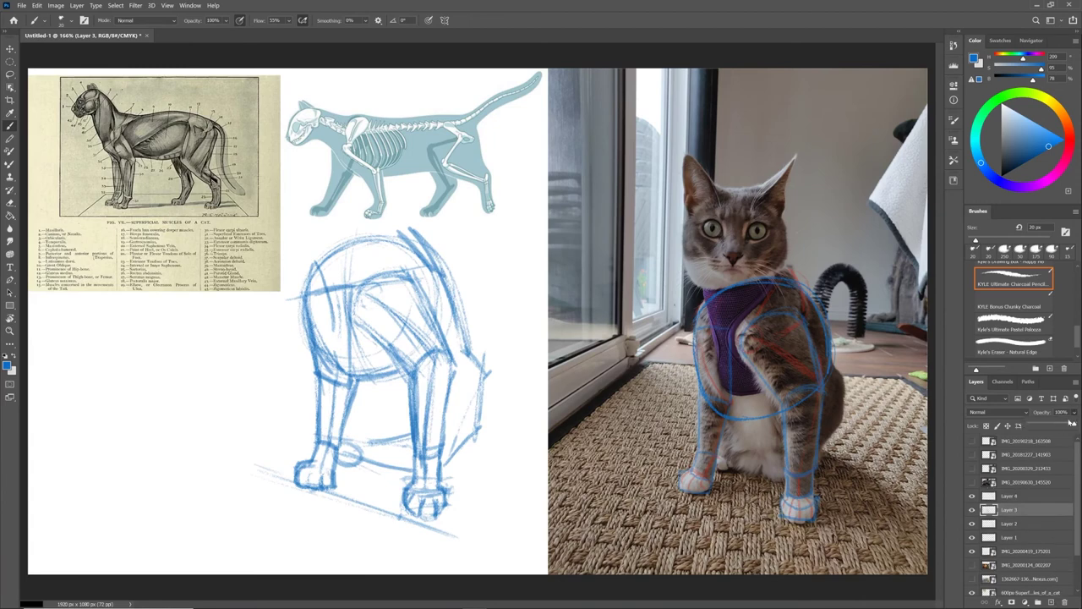
drag(1074, 425, 1051, 428)
click(1011, 496)
click(996, 160)
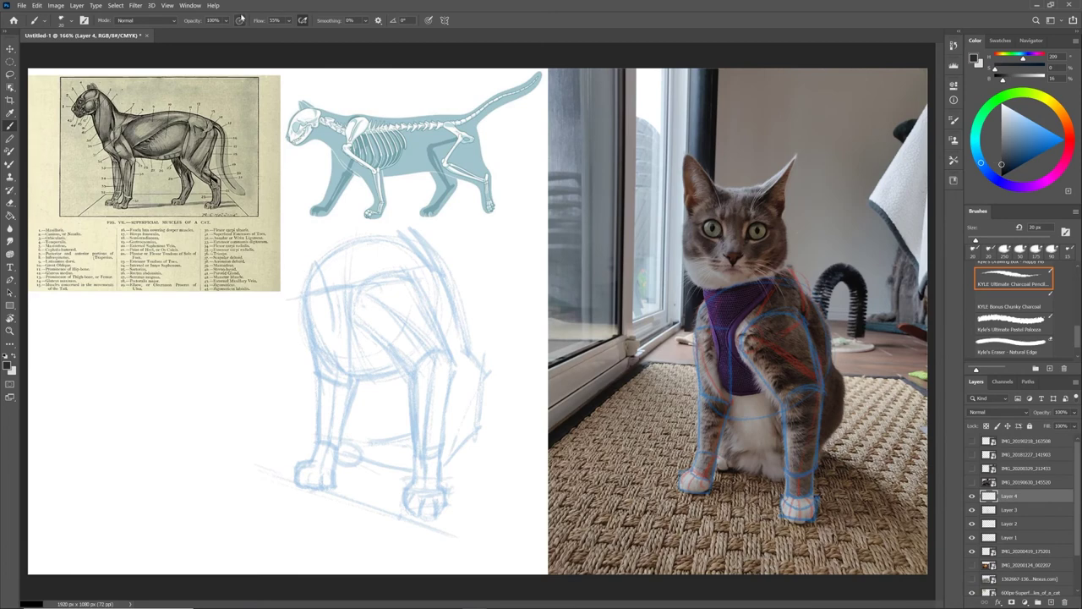
Outline the front of the chest and the far foreleg's inner edge in dark grey
mouse_move(310, 240)
mouse_down()
mouse_move(303, 286)
mouse_move(318, 370)
mouse_up()
mouse_move(307, 285)
mouse_down()
mouse_move(316, 331)
mouse_move(359, 385)
mouse_move(342, 440)
mouse_up()
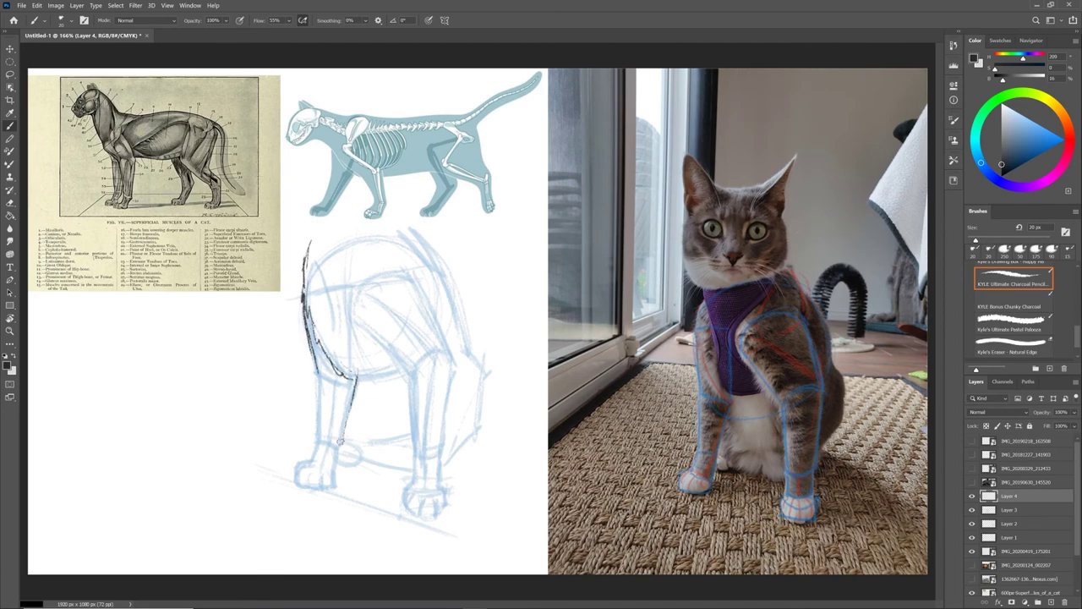
Fade the block overlay on the photo by lowering Layer 2's opacity to about 38%, and return to Layer 4 with the brush
click(1020, 510)
key(e)
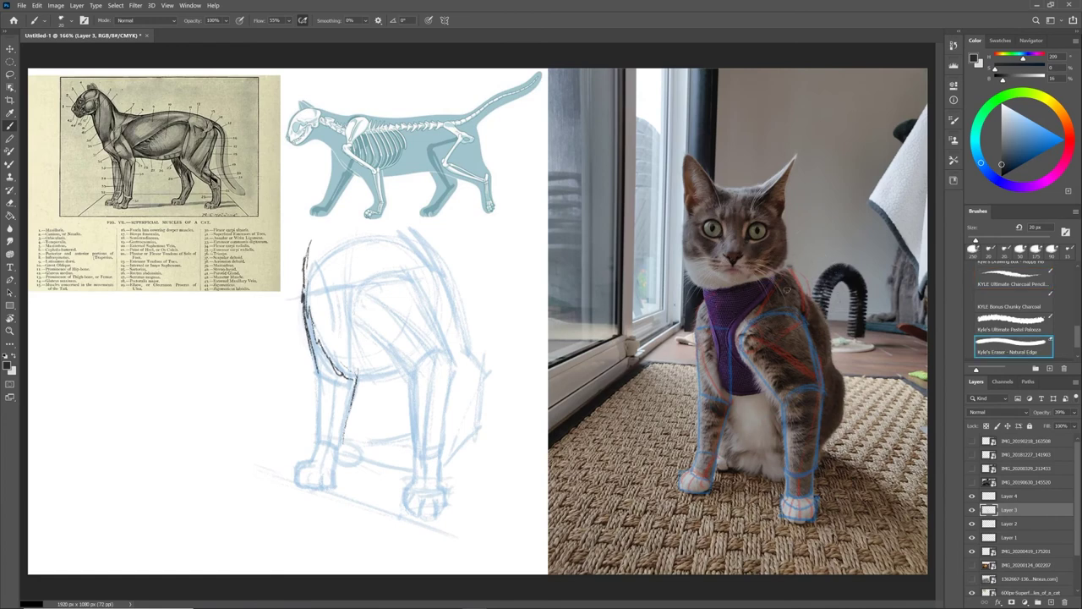
key(b)
click(1018, 523)
click(1075, 413)
drag(1044, 426, 1043, 427)
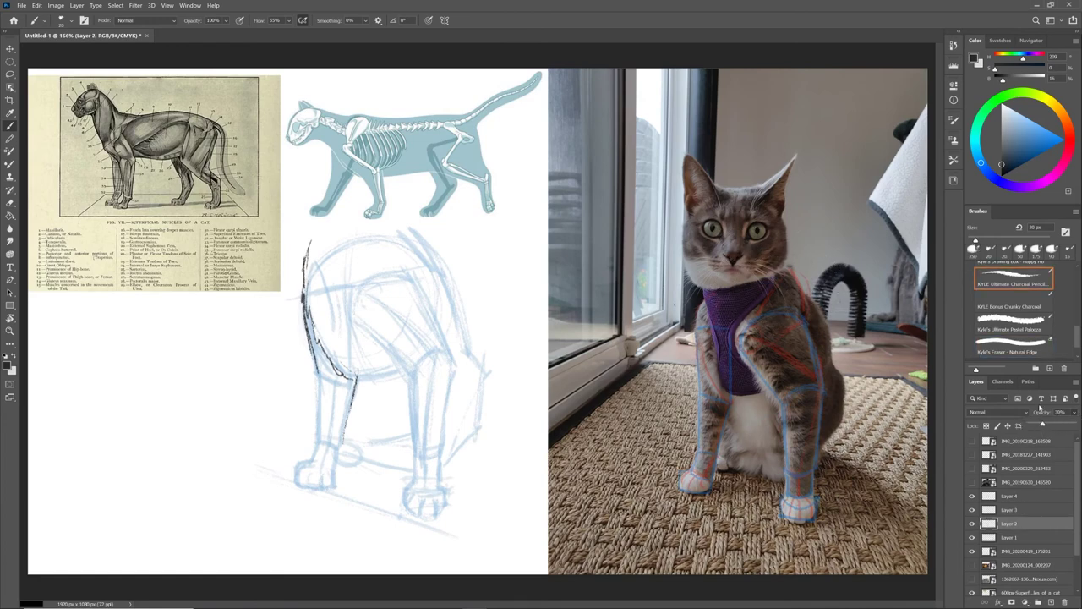
click(1019, 496)
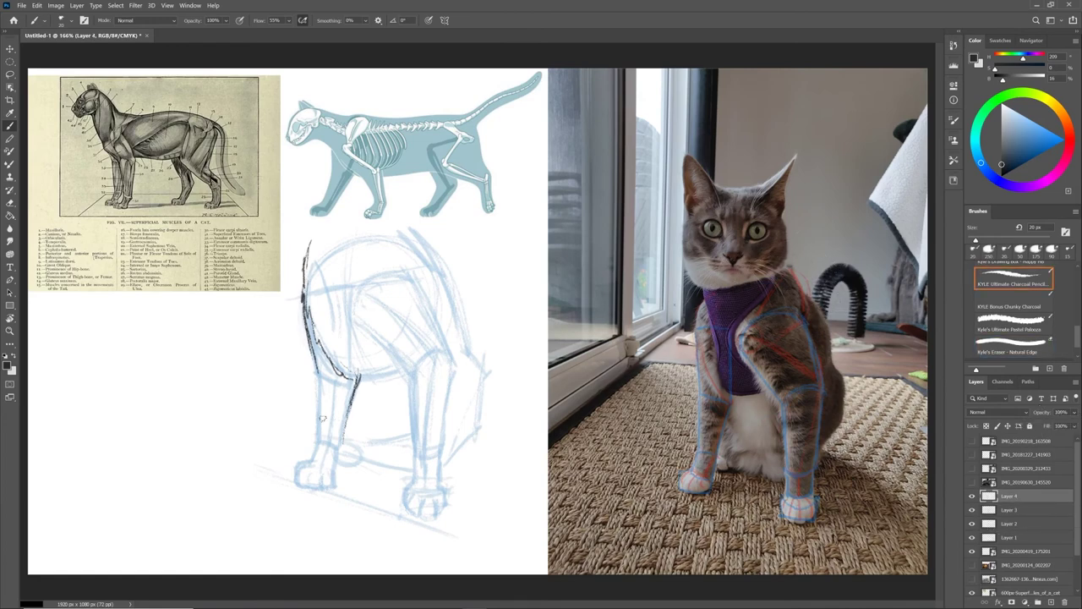
Outline both sides of the far foreleg and its paw with the toe divisions in dark grey
drag(341, 422, 339, 487)
mouse_move(313, 355)
mouse_down()
mouse_move(313, 462)
mouse_move(341, 463)
mouse_up()
mouse_move(344, 427)
mouse_down()
mouse_move(340, 467)
mouse_move(298, 485)
mouse_move(339, 480)
mouse_move(321, 474)
mouse_up()
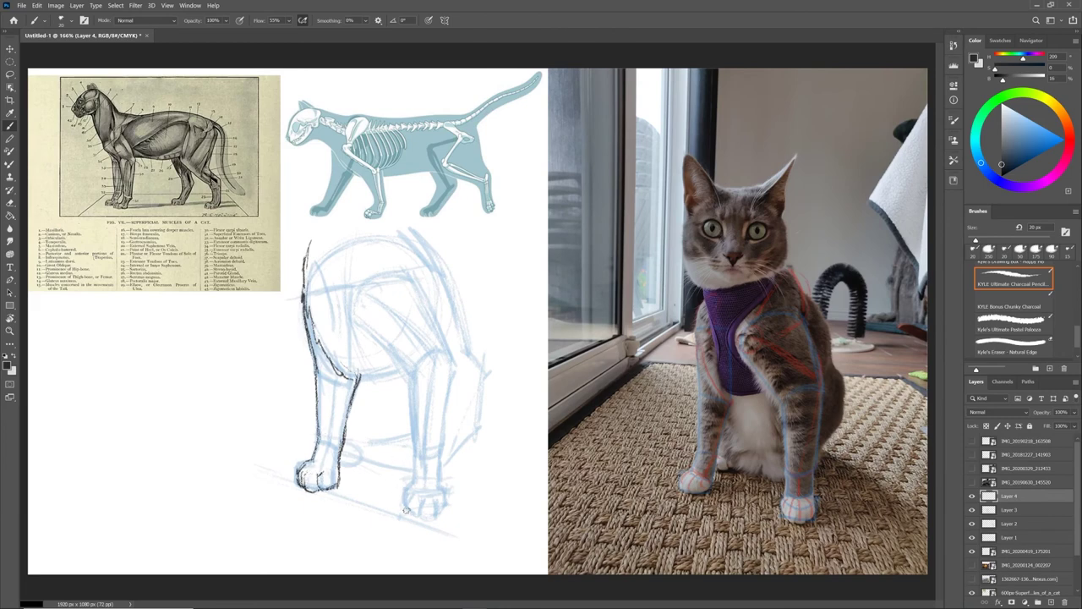
Outline the near upper arm from the shoulder to the elbow, the chest line beside it and the upper forearm's outer edge
mouse_move(335, 364)
mouse_down()
mouse_move(391, 360)
mouse_move(346, 369)
mouse_up()
mouse_move(351, 278)
mouse_down()
mouse_move(359, 325)
mouse_move(408, 385)
mouse_up()
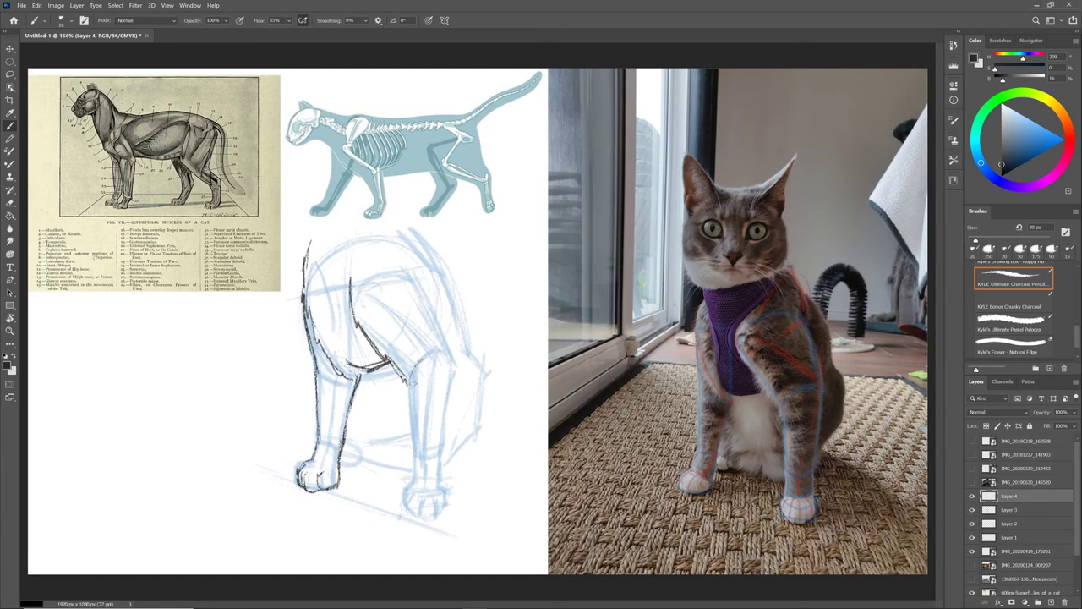
mouse_move(365, 281)
mouse_down()
mouse_move(411, 261)
mouse_move(457, 377)
mouse_move(448, 411)
mouse_up()
drag(452, 358, 448, 434)
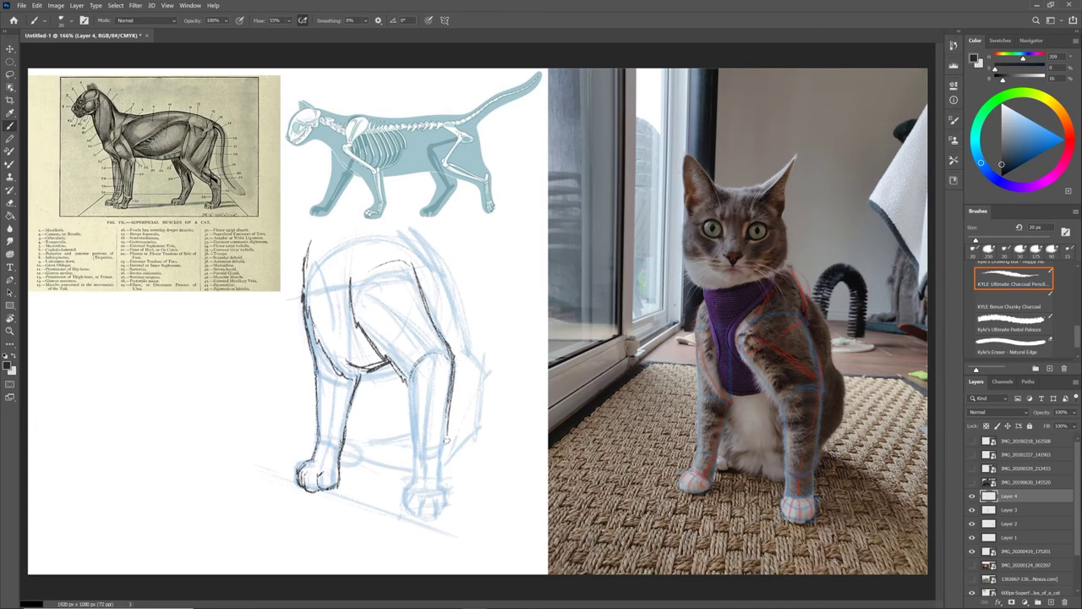
Outline both sides of the near forearm and finish the near paw with its toes
drag(450, 389, 445, 457)
drag(410, 377, 413, 485)
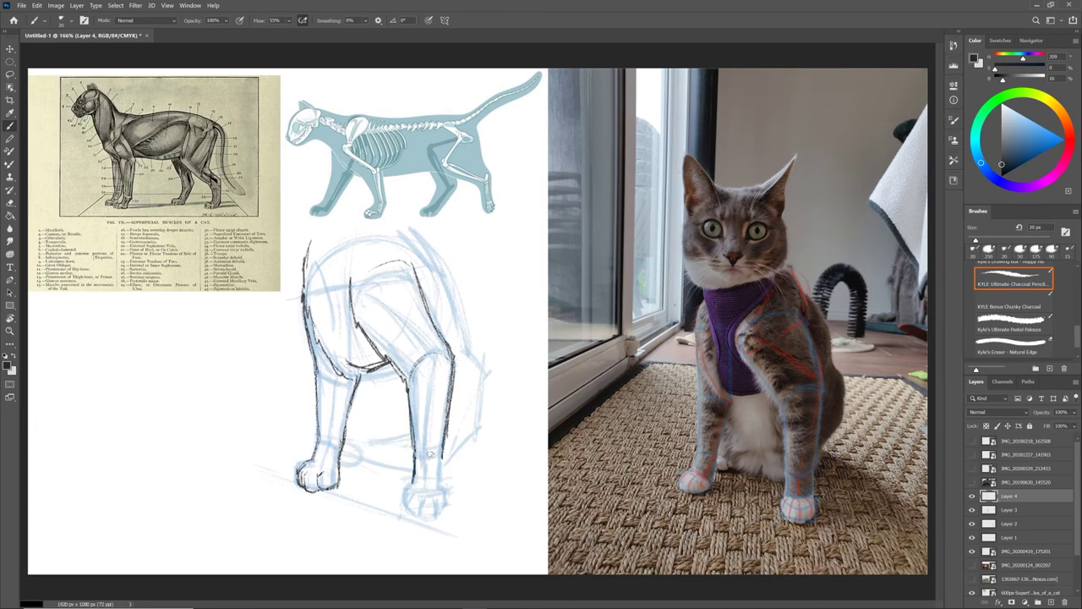
mouse_move(442, 450)
mouse_down()
mouse_move(442, 484)
mouse_move(413, 493)
mouse_move(411, 481)
mouse_move(404, 508)
mouse_move(433, 521)
mouse_move(448, 507)
mouse_up()
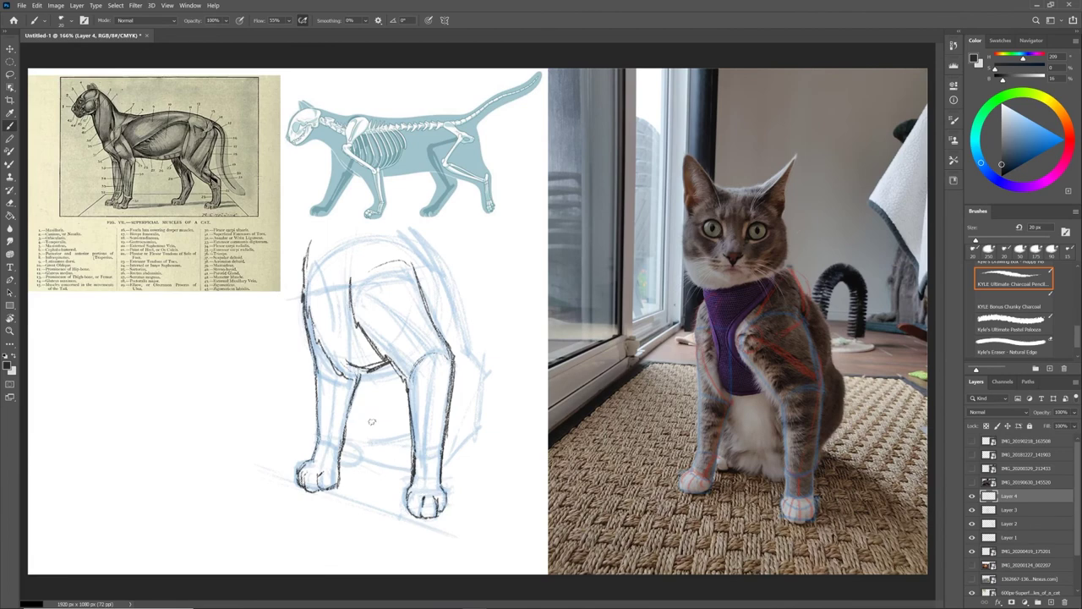
Outline the tucked hind paw and belly fur, the haunch, and the back contour rising to the neck
mouse_move(368, 431)
mouse_down()
mouse_move(358, 450)
mouse_move(411, 436)
mouse_move(370, 466)
mouse_move(408, 467)
mouse_move(346, 461)
mouse_move(350, 472)
mouse_up()
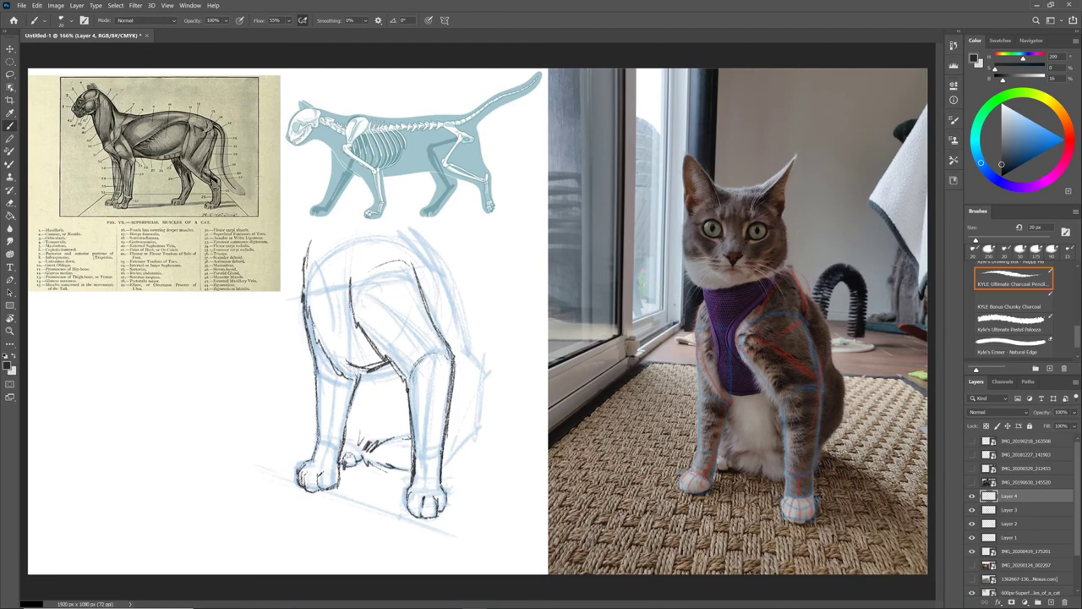
drag(461, 446, 444, 462)
drag(477, 411, 450, 453)
mouse_move(482, 377)
mouse_down()
mouse_move(479, 425)
mouse_move(453, 296)
mouse_up()
mouse_move(462, 340)
mouse_down()
mouse_move(450, 286)
mouse_move(413, 244)
mouse_up()
mouse_move(423, 281)
mouse_down()
mouse_move(416, 247)
mouse_move(389, 218)
mouse_up()
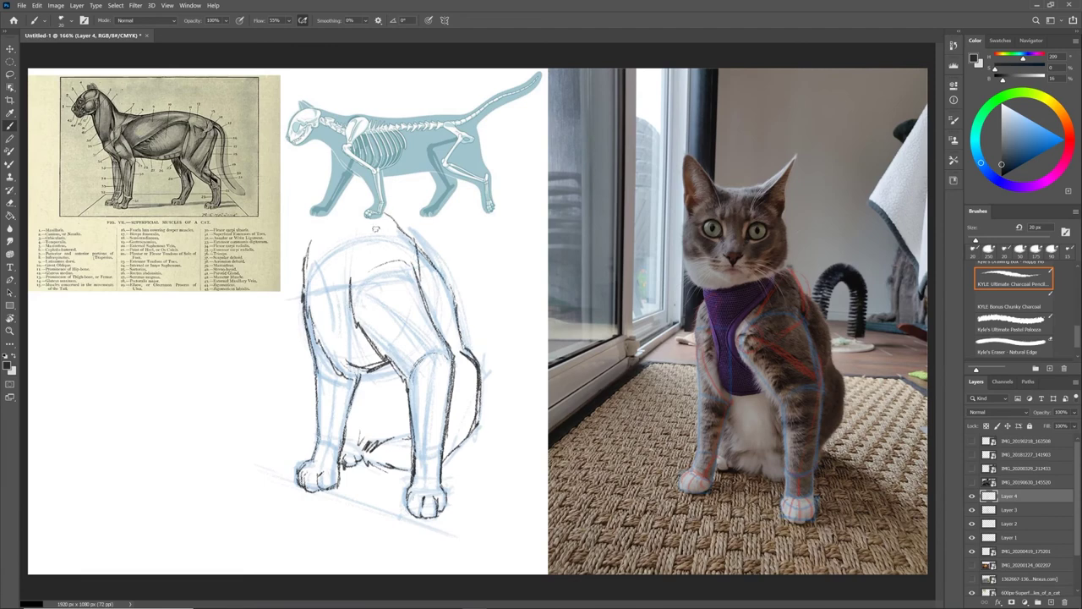
Add dark lines for the neck, the top of the shoulder and the chest fur
drag(417, 252, 374, 223)
mouse_move(414, 276)
mouse_down()
mouse_move(407, 229)
mouse_move(360, 255)
mouse_move(348, 307)
mouse_up()
mouse_move(386, 225)
mouse_down()
mouse_move(347, 307)
mouse_move(316, 239)
mouse_move(305, 254)
mouse_move(328, 301)
mouse_up()
drag(314, 247, 338, 336)
drag(315, 267, 364, 375)
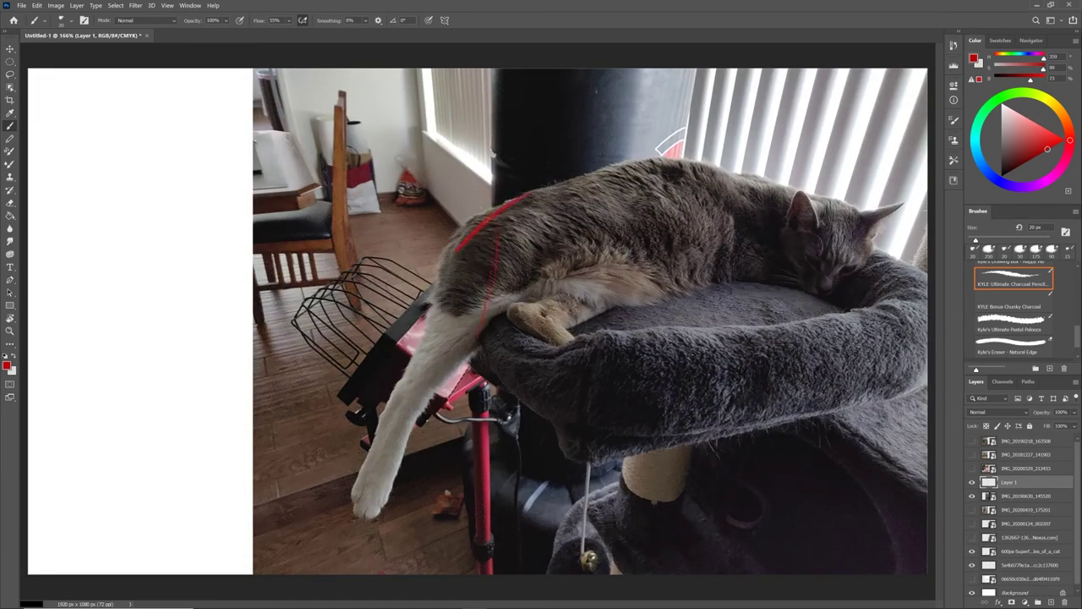
Mark the thigh, lower leg, foot and paw bones in red along the sleeping cat's hanging hind leg
drag(490, 218, 487, 284)
mouse_move(436, 369)
mouse_down()
mouse_move(404, 391)
mouse_move(379, 462)
mouse_up()
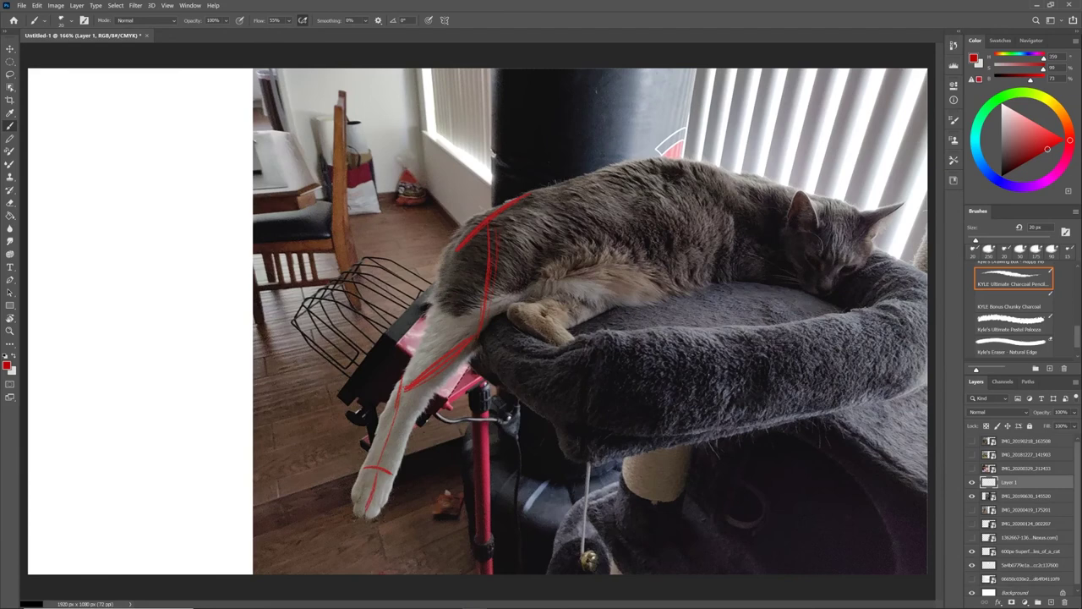
Scale the sleeping cat photo and its bone layer down together into the lower corner beneath the anatomy references
shift+click(1011, 496)
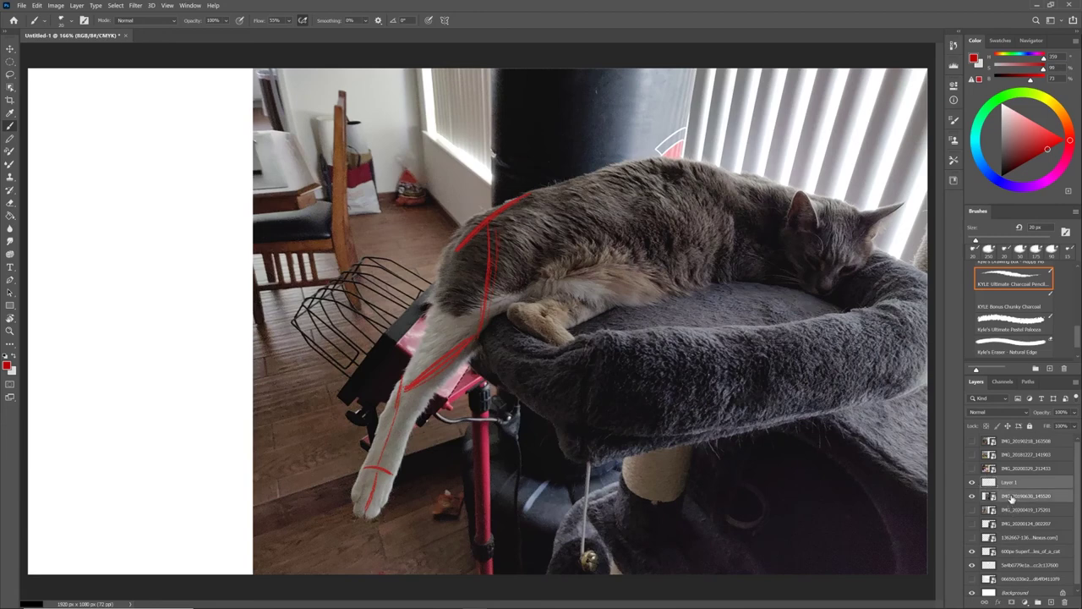
key(ctrl+t)
drag(252, 67, 464, 227)
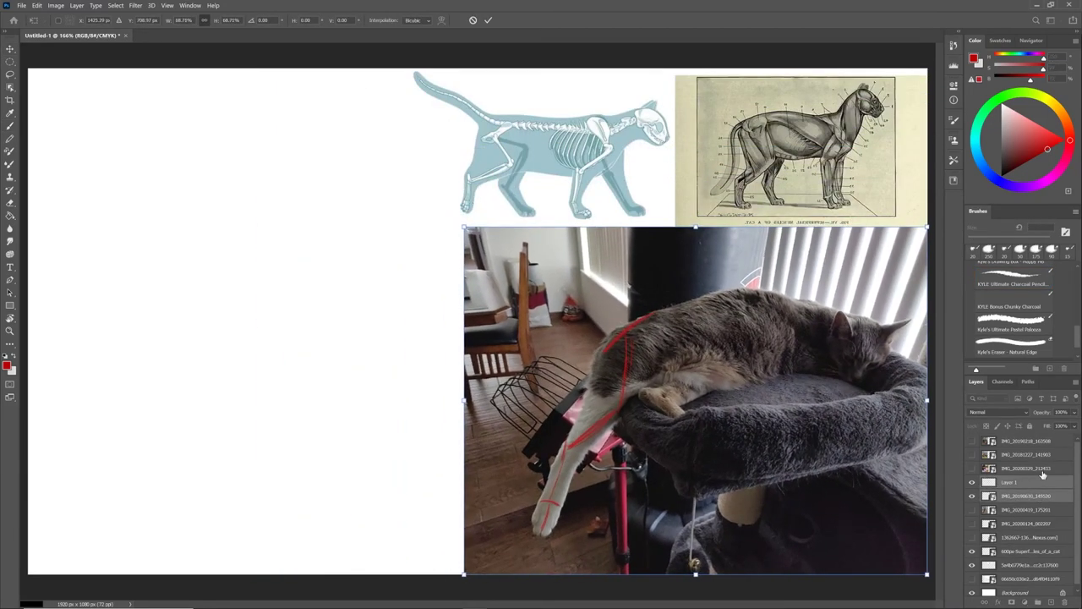
key(Return)
Lower the opacity of the red bone layer and add a new layer for sketching in blue
key(b)
click(1010, 482)
drag(1077, 415, 1047, 427)
key(x)
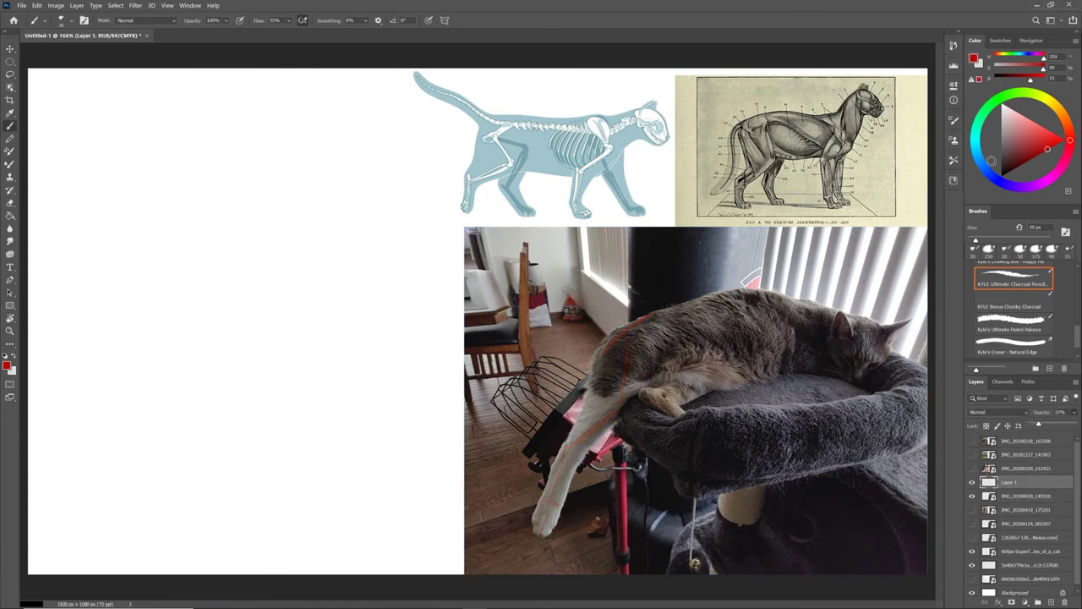
click(1051, 602)
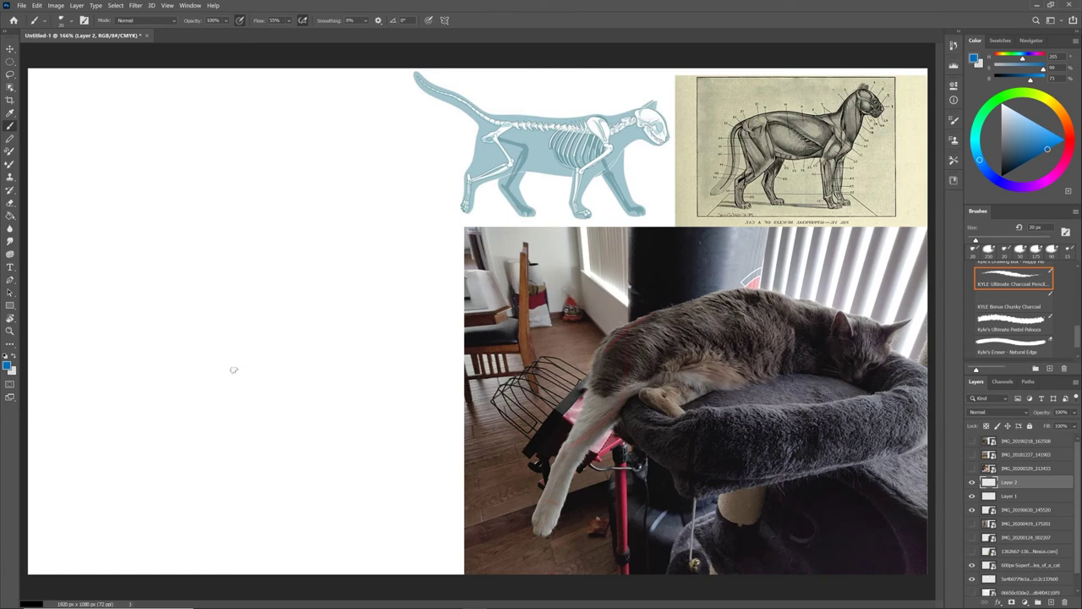
Sketch a tapering blue block for the hind leg, narrowing down to the hock, with the knee angle at its upper end
drag(208, 389, 244, 290)
drag(202, 388, 215, 330)
mouse_move(201, 387)
mouse_down()
mouse_move(225, 406)
mouse_move(266, 362)
mouse_up()
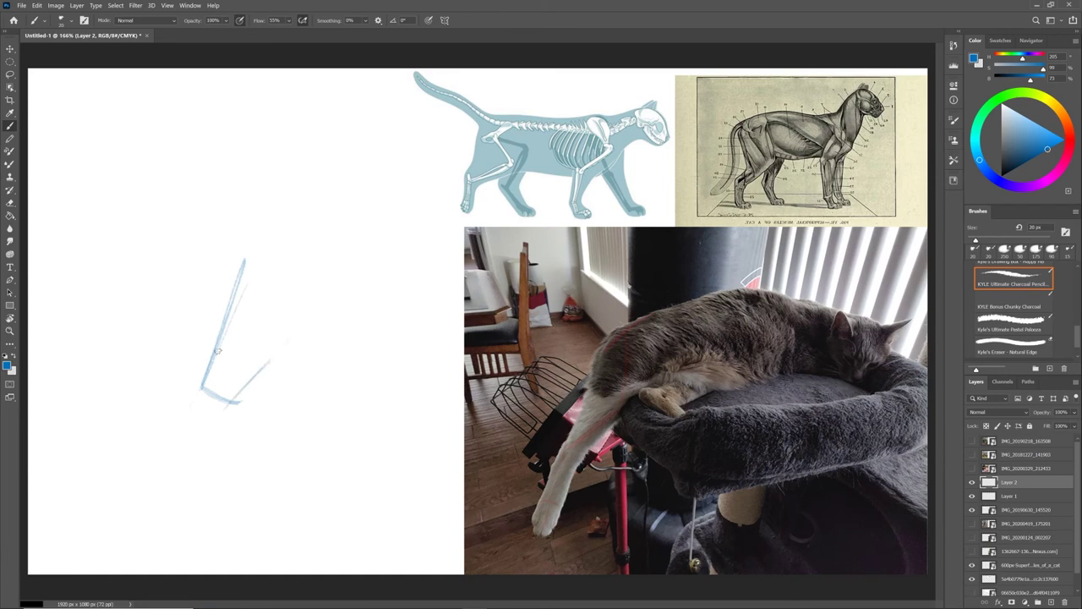
drag(321, 278, 227, 408)
drag(343, 273, 296, 306)
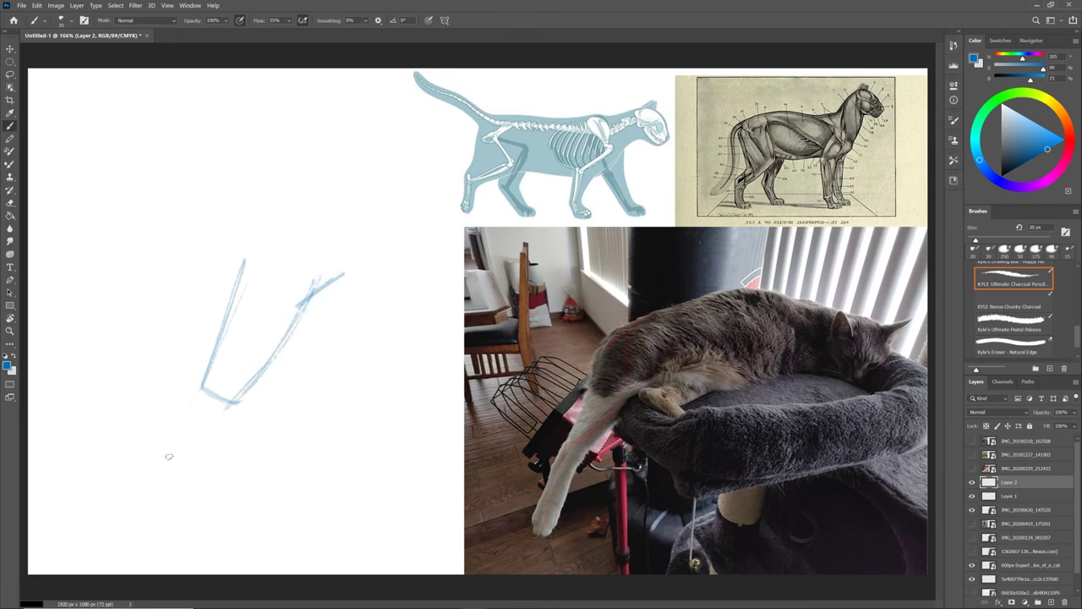
Add the rounded thigh form on top of the leg block and connect its sides to the lower leg
drag(244, 230, 237, 284)
drag(245, 232, 326, 247)
mouse_move(317, 209)
mouse_down()
mouse_move(241, 254)
mouse_move(227, 286)
mouse_up()
mouse_move(240, 228)
mouse_down()
mouse_move(336, 222)
mouse_move(346, 274)
mouse_up()
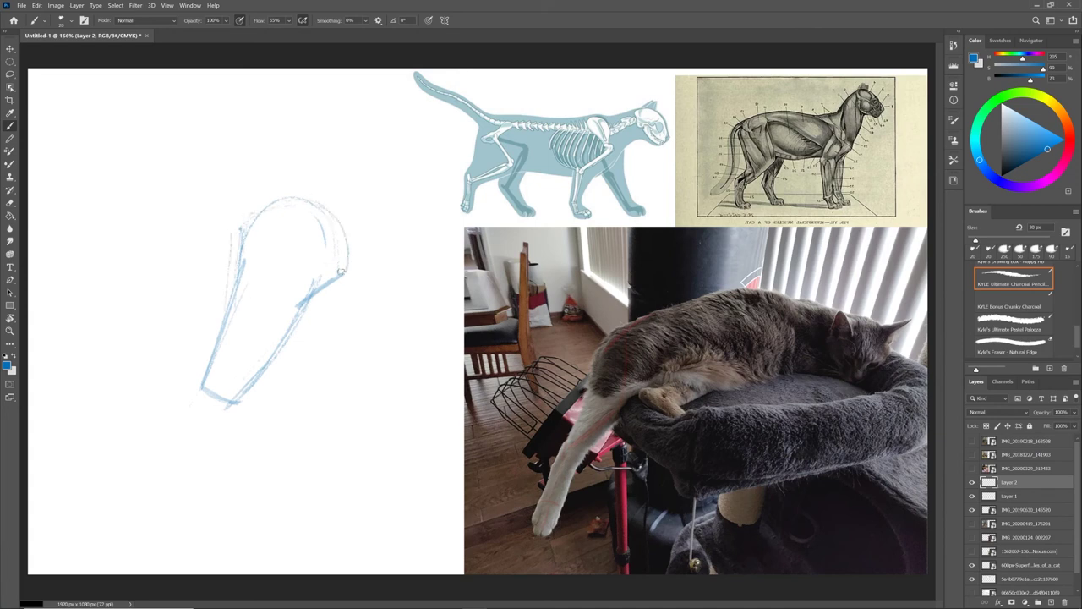
drag(349, 213, 254, 215)
mouse_move(237, 253)
mouse_down()
mouse_move(201, 390)
mouse_move(215, 395)
mouse_move(304, 310)
mouse_up()
Draw the foot block from the hock down to the toe joint and close it with an angular paw
drag(212, 372, 184, 476)
drag(201, 427, 178, 514)
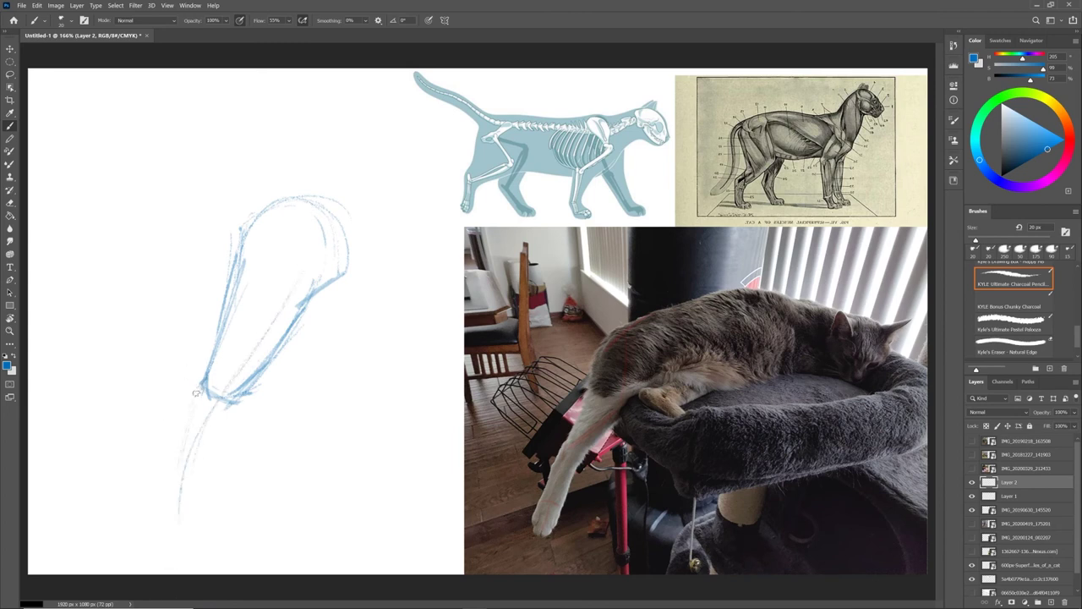
drag(186, 427, 174, 485)
drag(199, 390, 174, 486)
drag(244, 379, 228, 407)
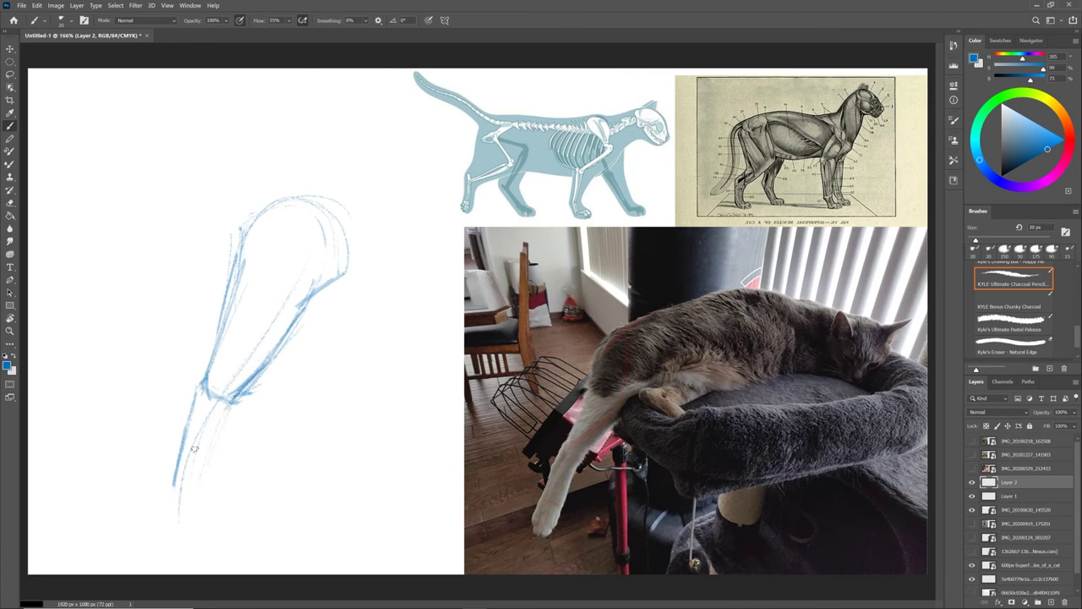
mouse_move(241, 374)
mouse_down()
mouse_move(299, 302)
mouse_move(253, 372)
mouse_move(339, 282)
mouse_move(202, 391)
mouse_move(202, 487)
mouse_move(193, 464)
mouse_move(205, 408)
mouse_up()
mouse_move(210, 446)
mouse_down()
mouse_move(202, 485)
mouse_move(165, 506)
mouse_move(180, 523)
mouse_move(202, 512)
mouse_move(193, 479)
mouse_up()
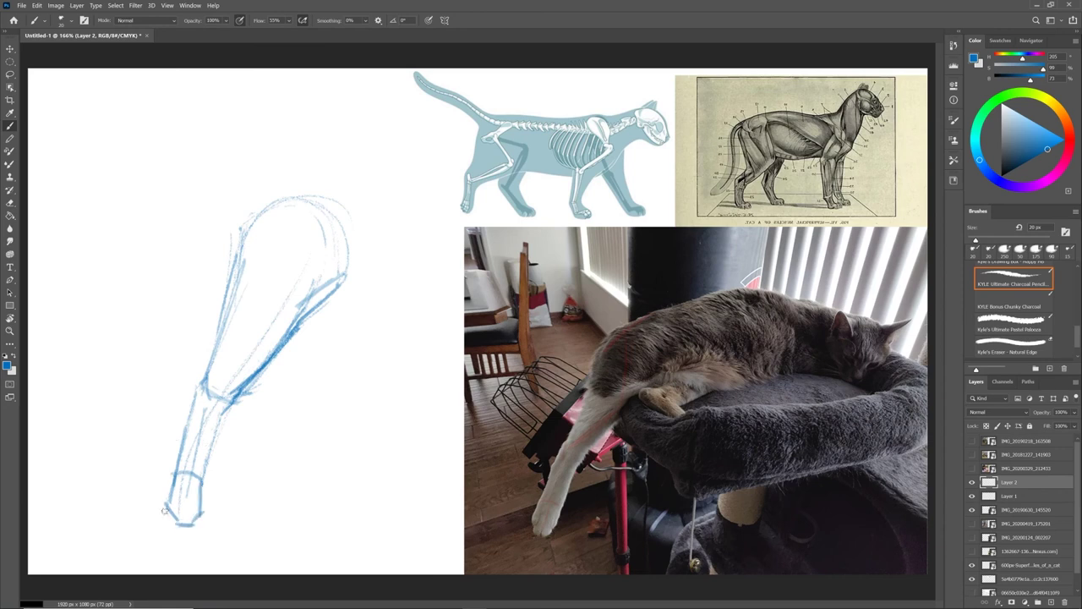
Strengthen both edges of the foot block and the rear contour of the upper leg
drag(192, 408, 182, 443)
mouse_move(201, 379)
mouse_down()
mouse_move(184, 445)
mouse_move(183, 415)
mouse_move(224, 356)
mouse_move(213, 413)
mouse_move(224, 411)
mouse_move(211, 422)
mouse_move(192, 524)
mouse_up()
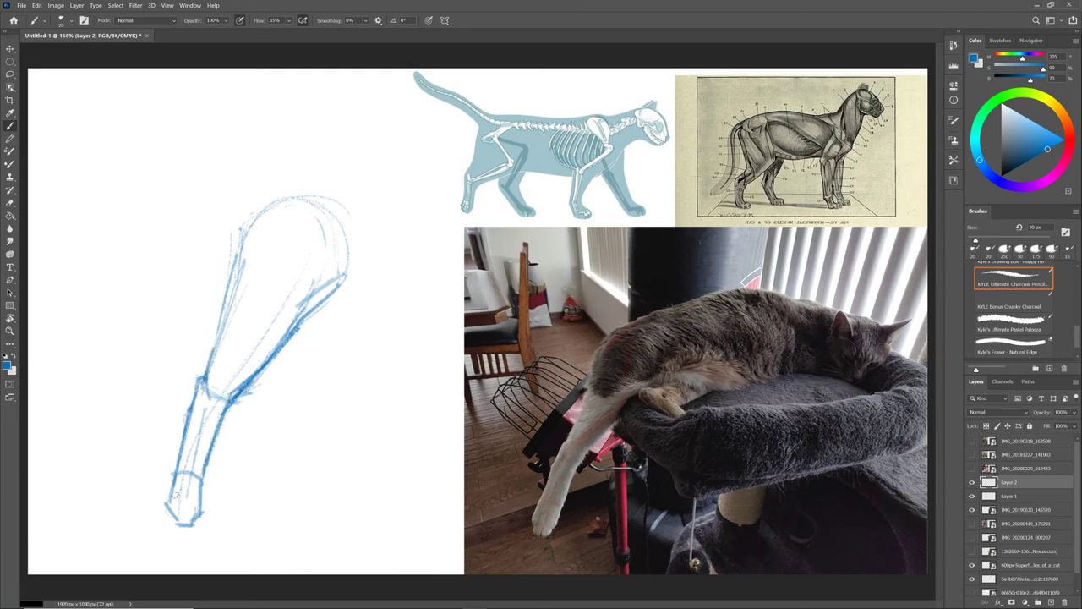
mouse_move(230, 281)
mouse_down()
mouse_move(224, 318)
mouse_move(228, 231)
mouse_move(223, 310)
mouse_up()
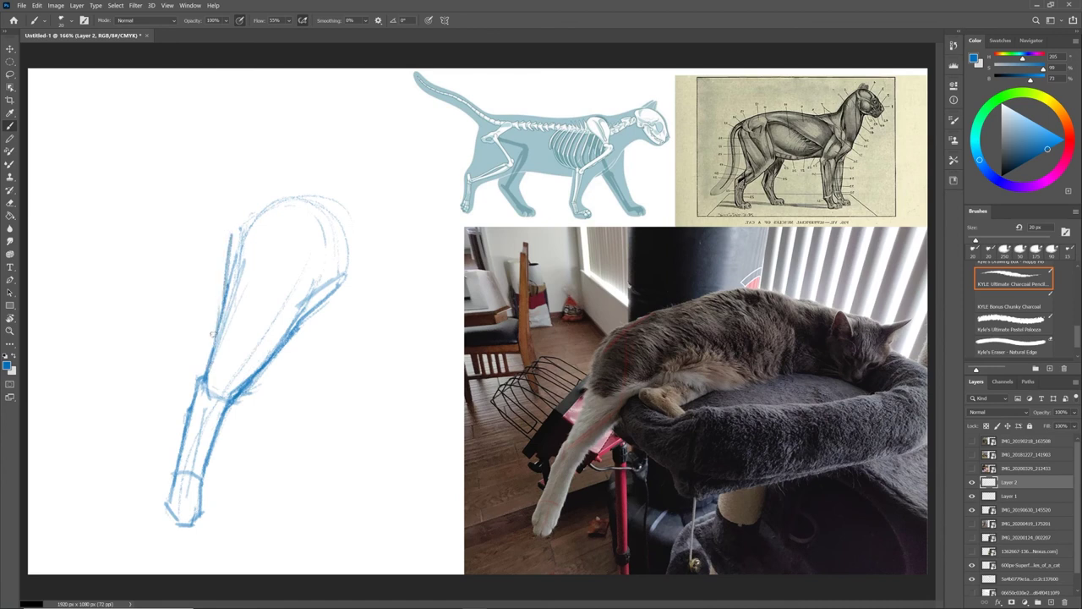
Draw the back and rump line into the rear of the thigh and darken the leg's front edge below the knee
mouse_move(277, 190)
mouse_down()
mouse_move(231, 233)
mouse_move(269, 187)
mouse_move(406, 142)
mouse_up()
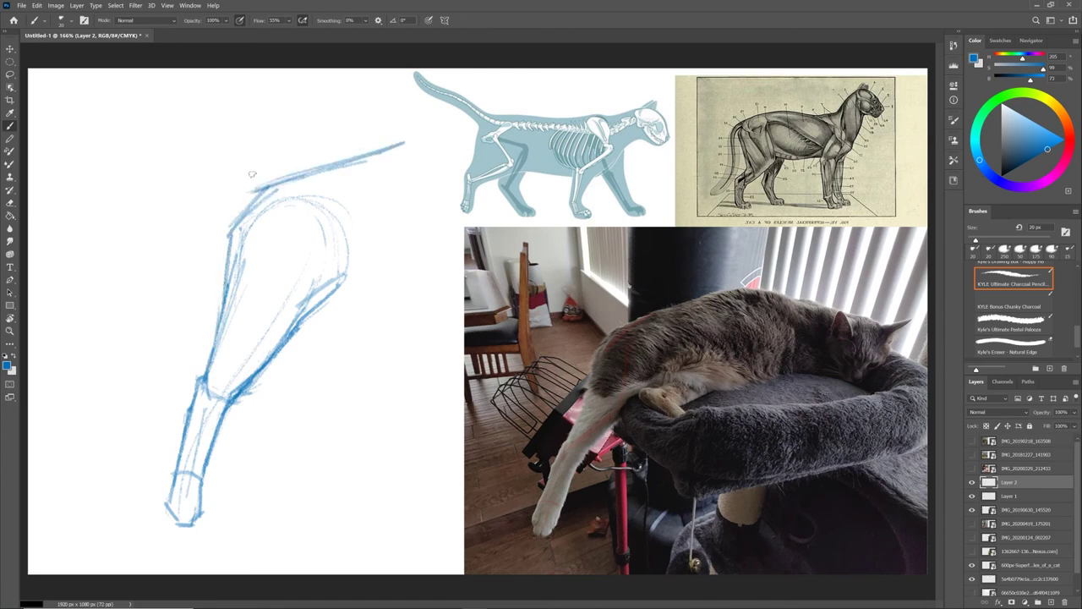
mouse_move(302, 169)
mouse_down()
mouse_move(228, 234)
mouse_move(219, 314)
mouse_up()
drag(215, 248, 217, 311)
drag(233, 213, 210, 287)
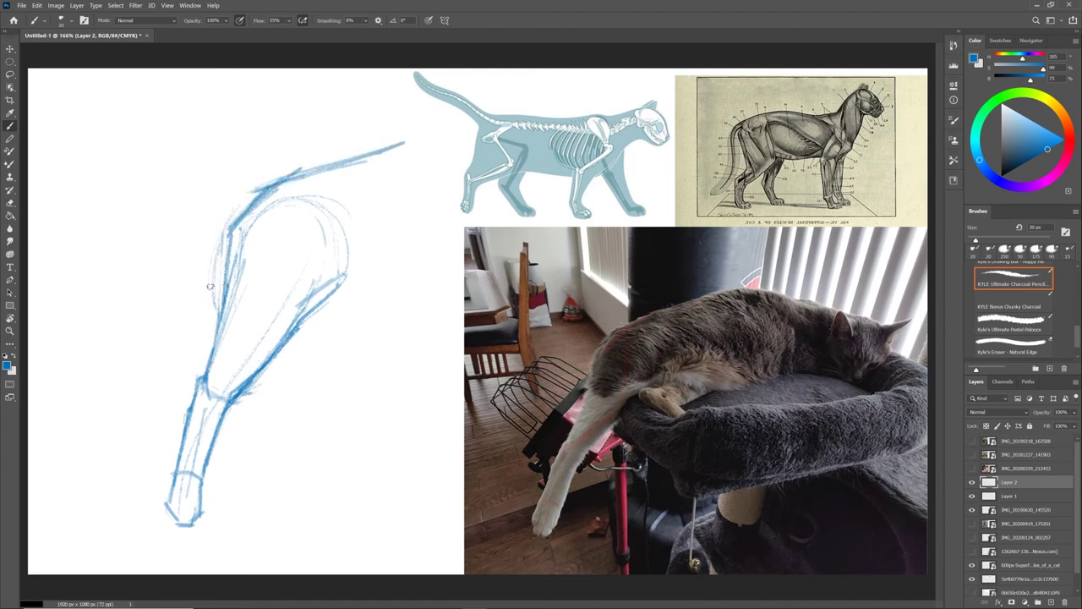
mouse_move(347, 274)
mouse_down()
mouse_move(282, 343)
mouse_move(293, 321)
mouse_up()
drag(320, 304, 240, 377)
Add a new layer for the contour, lower the opacity of the blue block layer, and choose dark grey as the drawing colour
click(1051, 602)
click(1019, 497)
click(1074, 413)
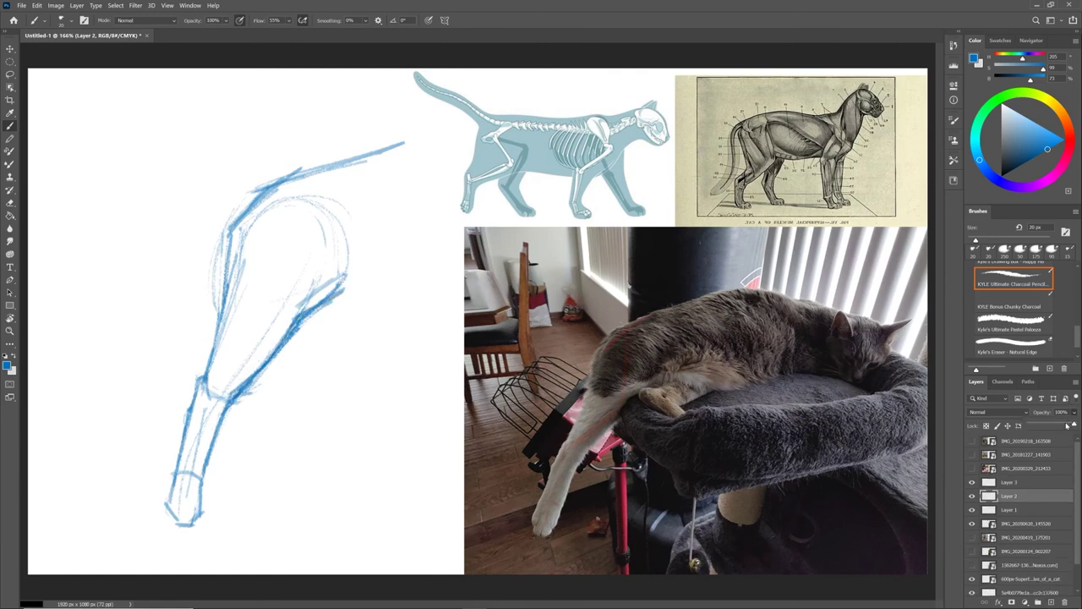
click(1048, 425)
click(1019, 486)
click(1010, 482)
click(1001, 165)
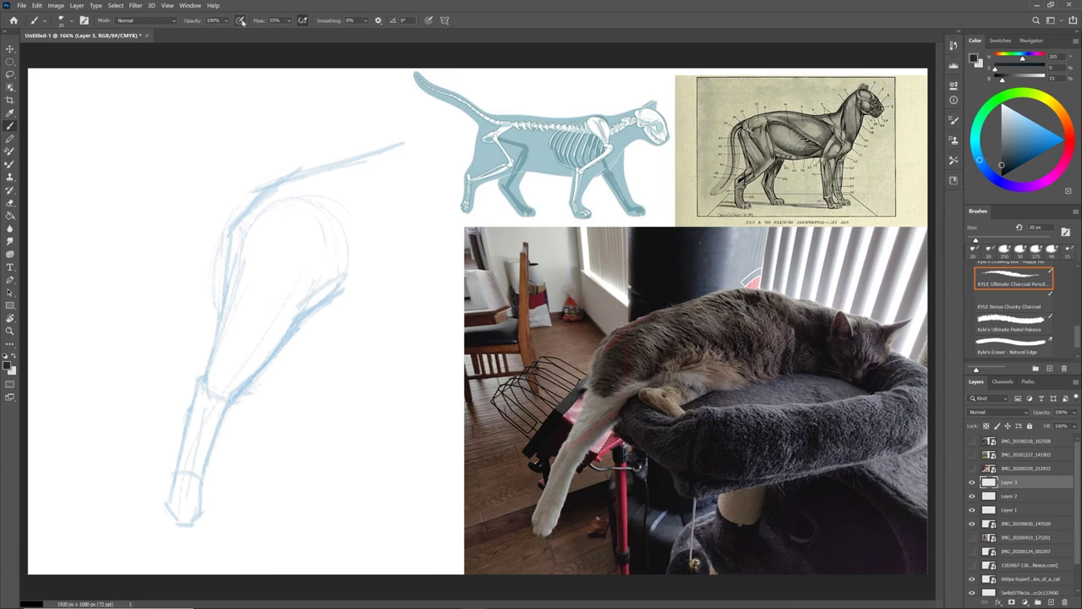
Draw the dark contours of the hind leg along its rear edge, around the paw and up the front edge to the knee
mouse_move(257, 199)
mouse_down()
mouse_move(228, 291)
mouse_move(227, 247)
mouse_move(219, 322)
mouse_up()
drag(228, 263, 188, 425)
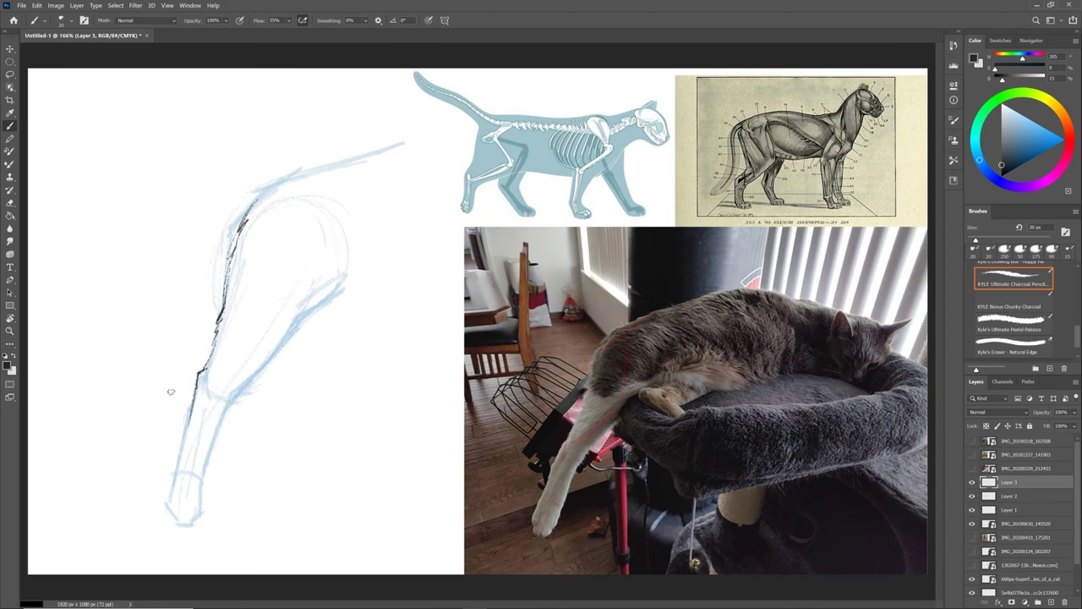
mouse_move(197, 382)
mouse_down()
mouse_move(169, 512)
mouse_move(175, 503)
mouse_move(158, 492)
mouse_move(178, 524)
mouse_move(194, 512)
mouse_up()
mouse_move(203, 468)
mouse_down()
mouse_move(219, 395)
mouse_move(213, 438)
mouse_up()
mouse_move(228, 401)
mouse_down()
mouse_move(205, 468)
mouse_move(278, 343)
mouse_move(350, 279)
mouse_up()
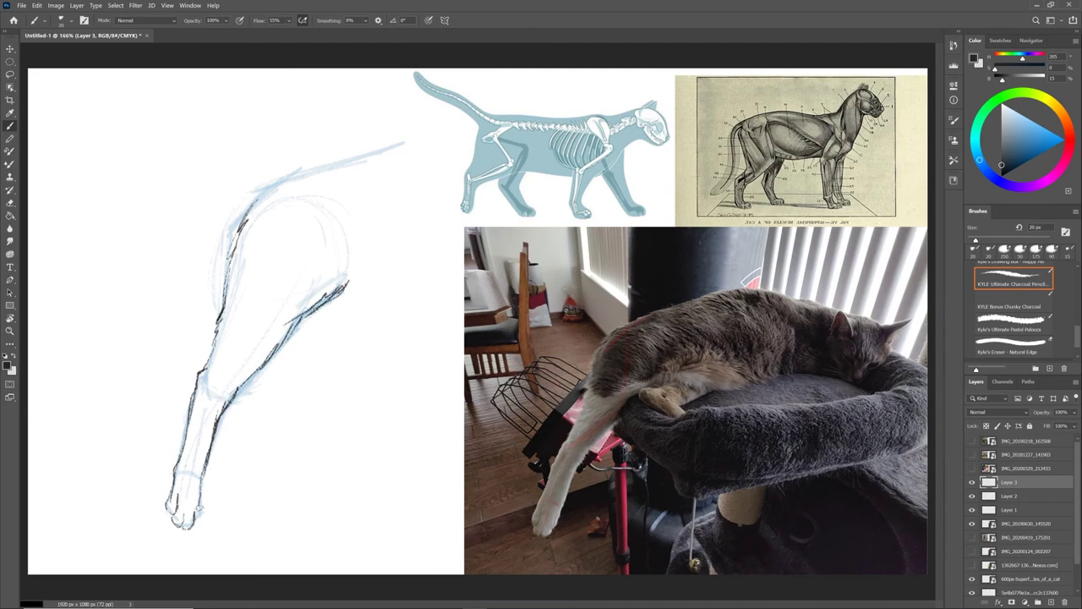
Refine the toes and hock in dark grey and rework the rear contour of the upper leg
drag(192, 509, 196, 521)
drag(199, 490, 196, 500)
drag(210, 384, 203, 419)
mouse_move(221, 302)
mouse_down()
mouse_move(227, 223)
mouse_move(227, 258)
mouse_up()
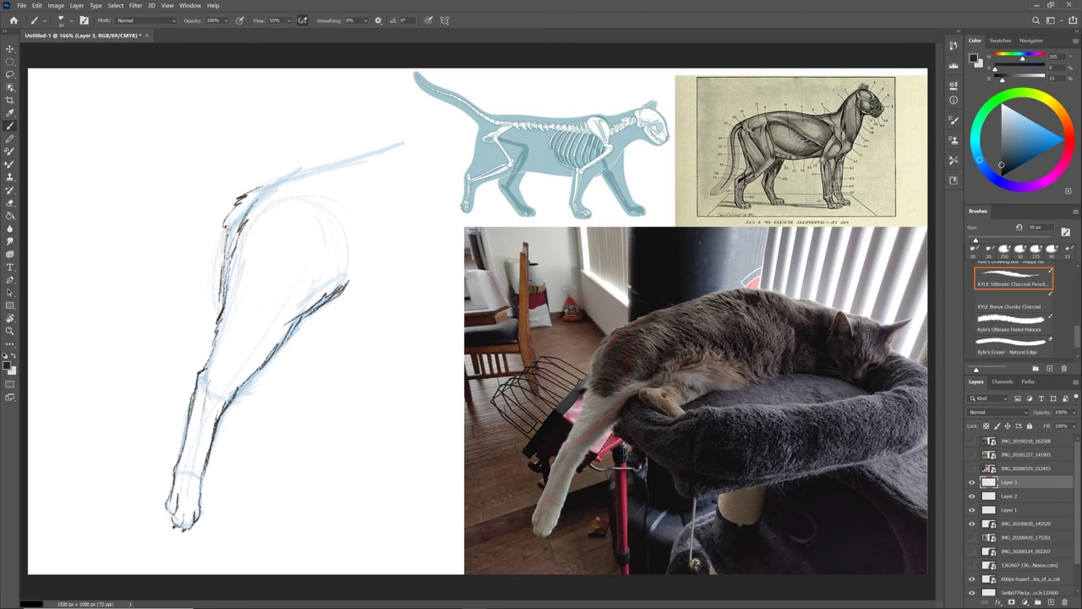
Contour the rump and back line in dark grey and add loose body lines from the knee and thigh across the flank
drag(247, 194, 334, 158)
drag(249, 190, 396, 127)
drag(315, 299, 428, 294)
drag(348, 247, 436, 255)
drag(299, 223, 347, 212)
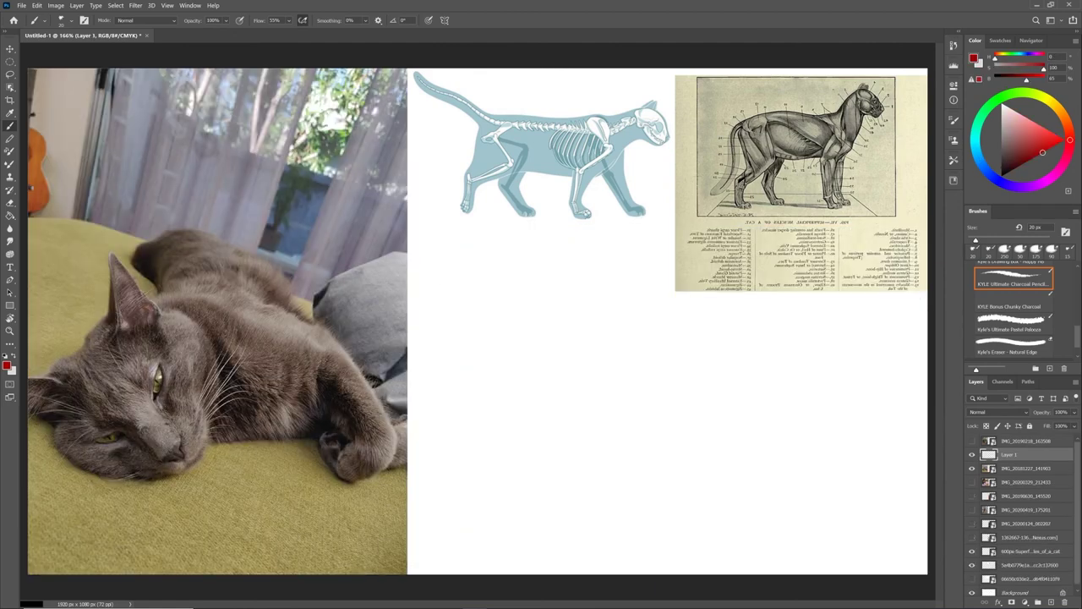
Mark the folded paw, foreleg bones and shoulder blade in red on the photo of the lying grey cat
mouse_move(339, 372)
mouse_down()
mouse_move(381, 440)
mouse_move(353, 475)
mouse_move(332, 436)
mouse_up()
mouse_move(329, 364)
mouse_down()
mouse_move(313, 333)
mouse_move(229, 323)
mouse_move(311, 338)
mouse_move(224, 340)
mouse_up()
key(e)
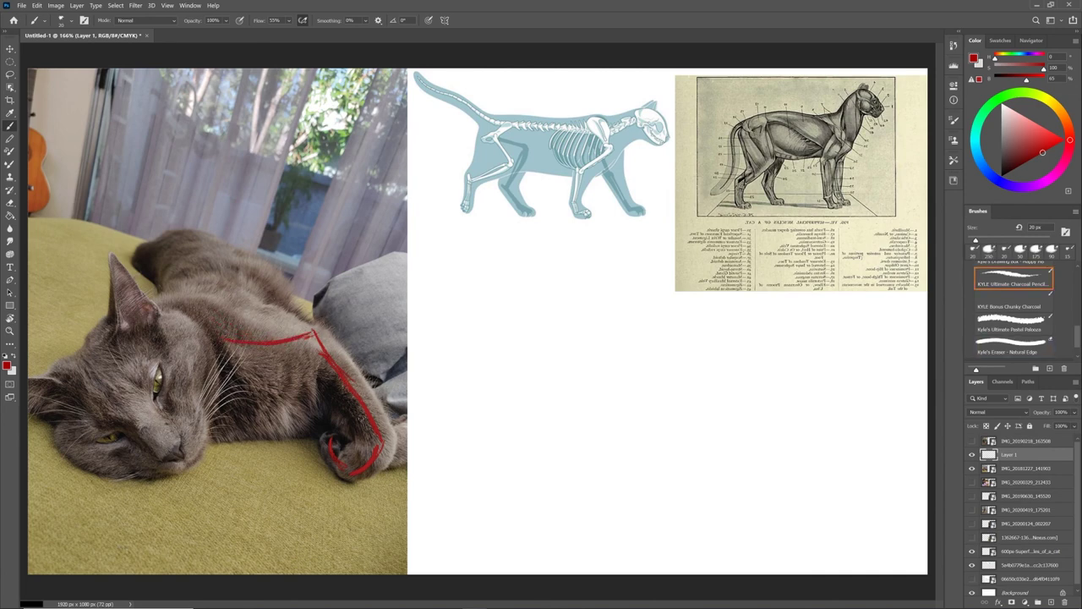
drag(161, 293, 230, 325)
drag(306, 336, 241, 365)
drag(186, 282, 266, 381)
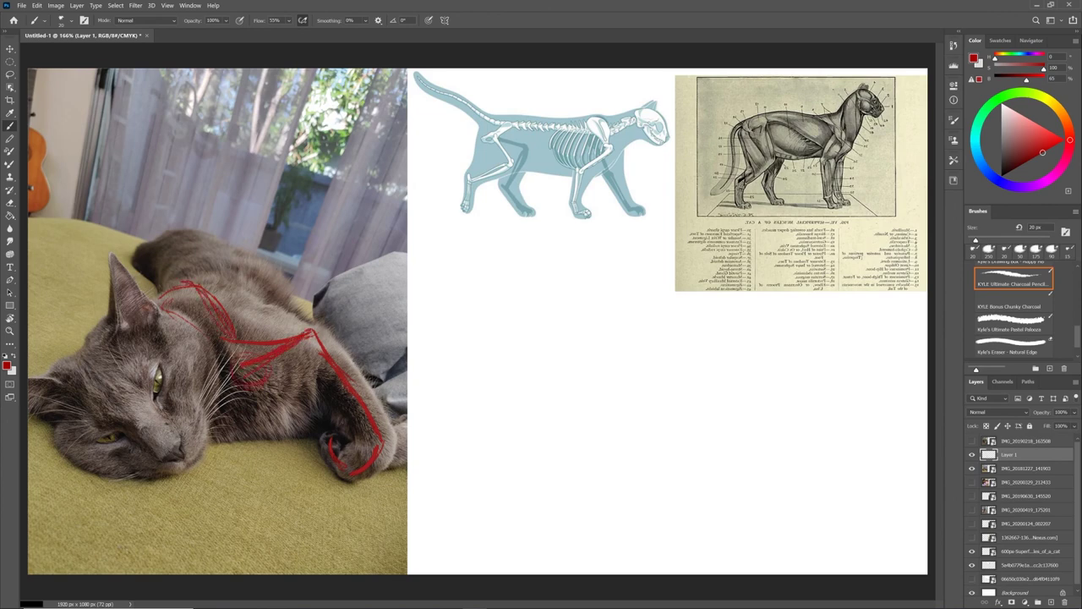
Lower the red bone layer's opacity to about 32%, choose blue, and add a new layer for the block drawing
click(1074, 411)
drag(1072, 426, 1048, 426)
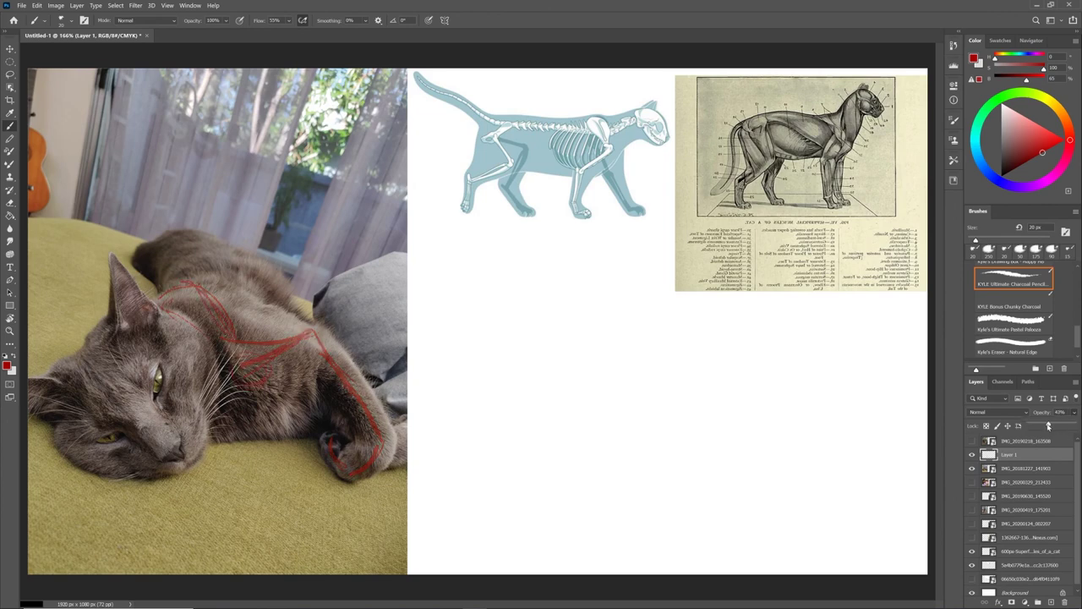
click(980, 159)
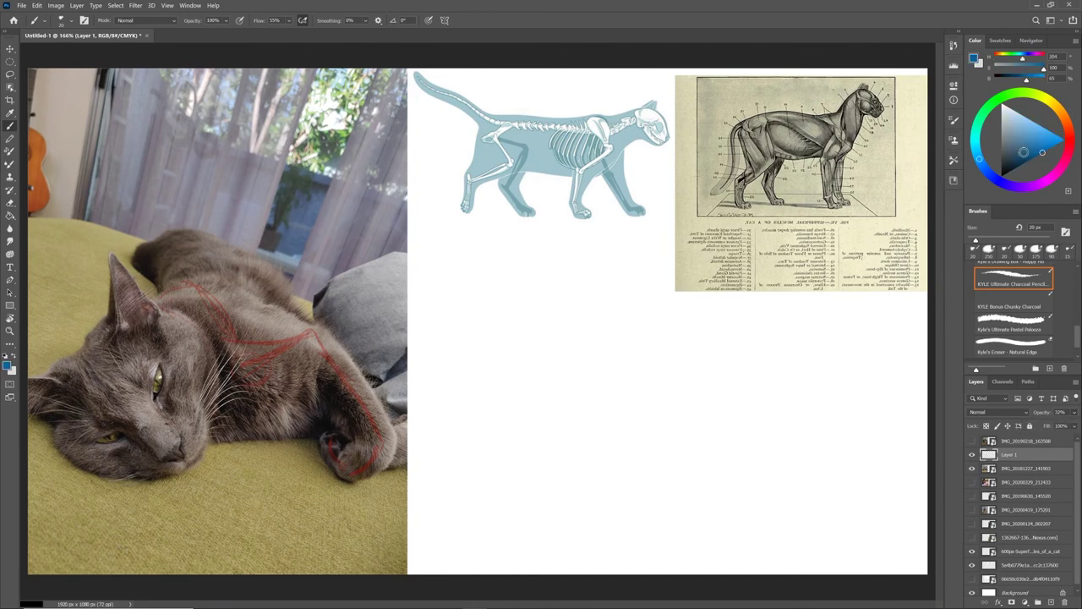
click(1051, 603)
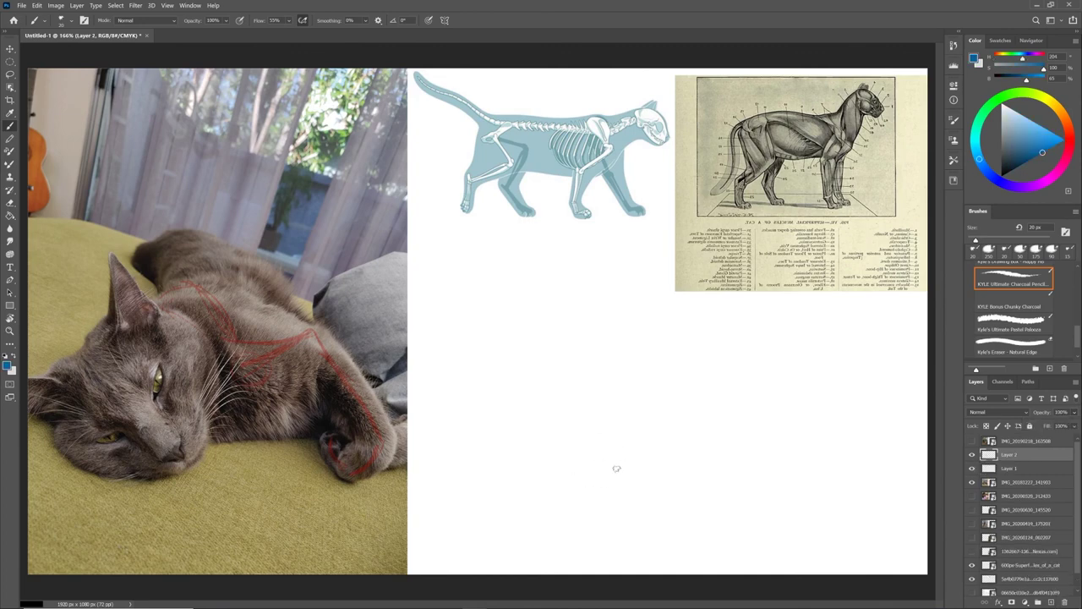
Sketch the forearm block in blue with a long outer edge, a shorter inner edge and a curve closing the wrist
drag(676, 425, 598, 307)
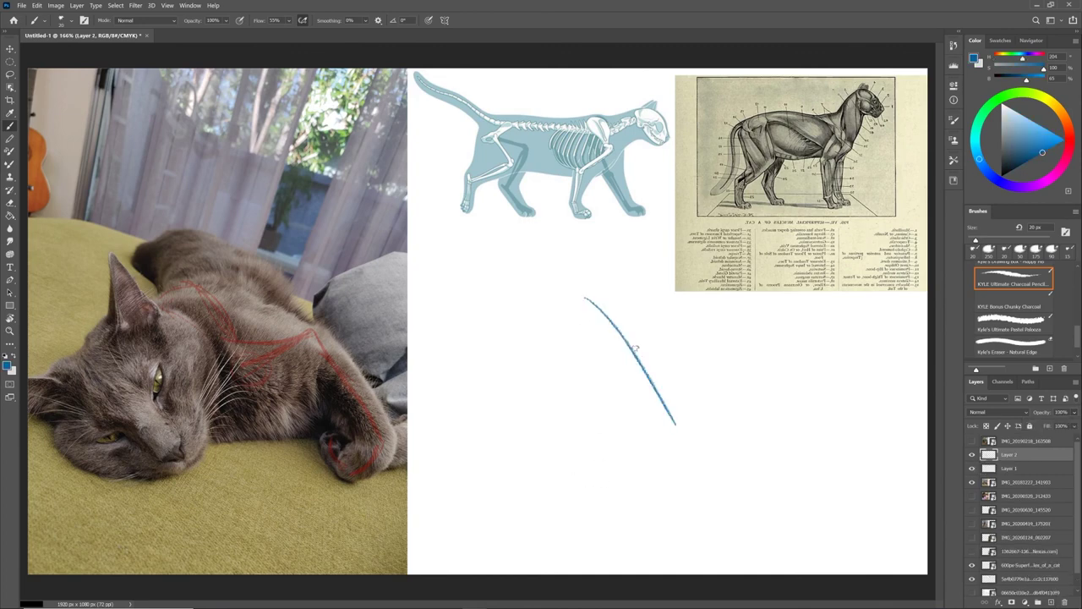
key(ctrl+z)
drag(587, 295, 695, 419)
drag(574, 277, 686, 413)
mouse_move(647, 444)
mouse_down()
mouse_move(677, 438)
mouse_move(649, 443)
mouse_up()
drag(597, 387, 636, 423)
drag(588, 379, 649, 433)
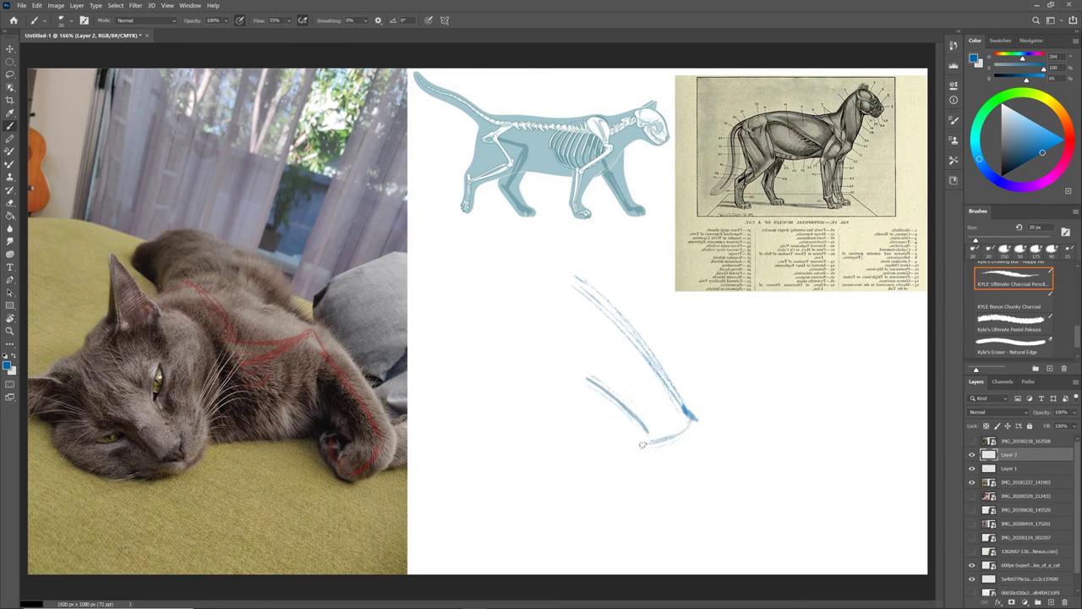
Add the inner curve near the elbow and outline the folded paw below the wrist
drag(567, 315, 588, 370)
mouse_move(589, 379)
mouse_down()
mouse_move(652, 440)
mouse_move(691, 418)
mouse_move(681, 479)
mouse_up()
drag(697, 421, 666, 490)
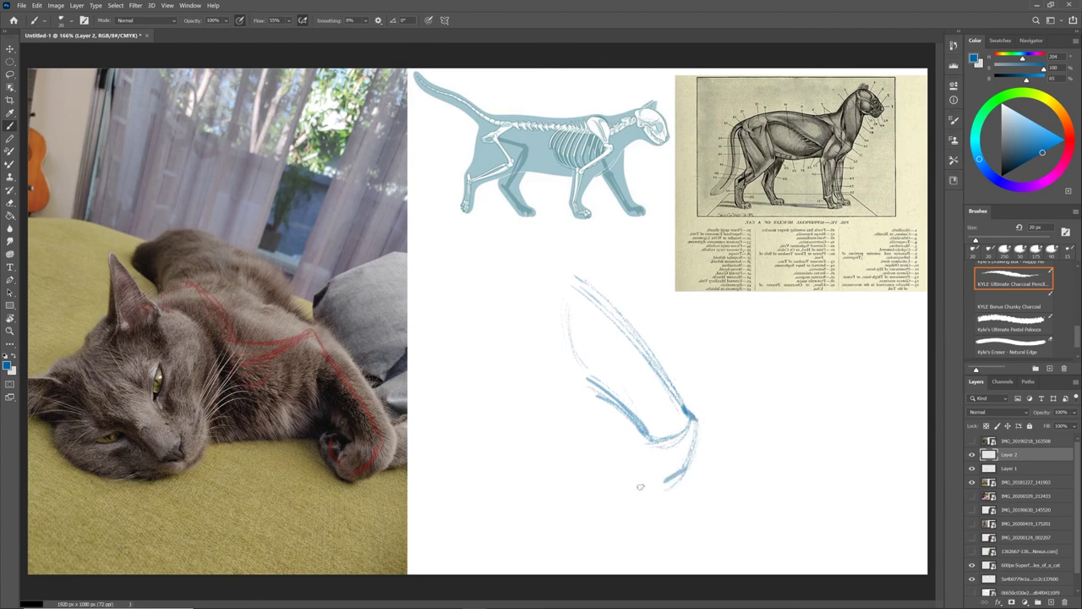
drag(624, 457, 643, 486)
mouse_move(645, 438)
mouse_down()
mouse_move(624, 453)
mouse_move(658, 488)
mouse_move(674, 476)
mouse_up()
drag(647, 488, 674, 475)
drag(604, 431, 609, 465)
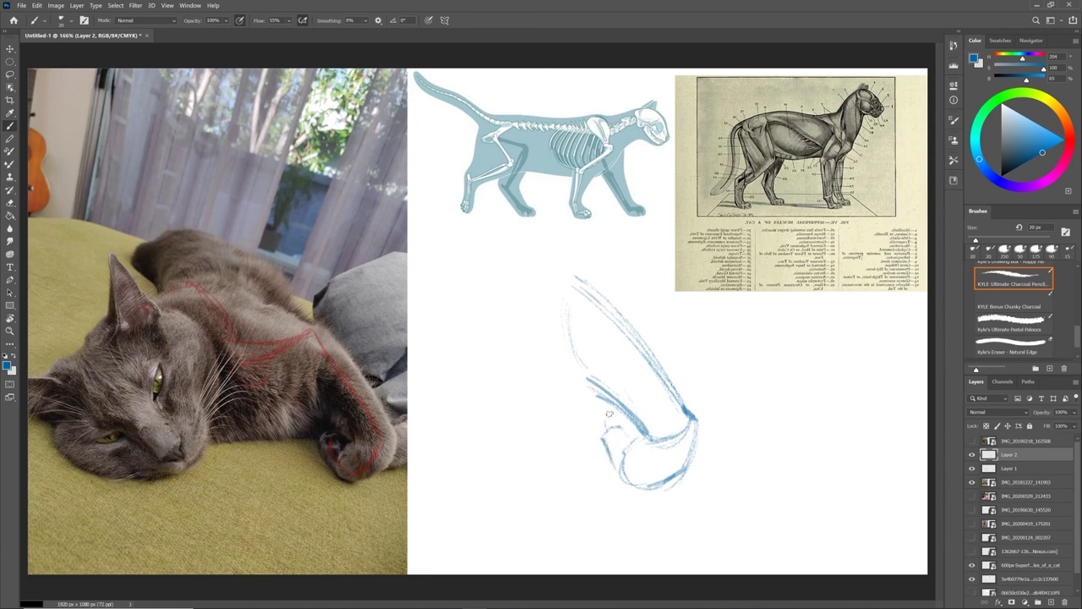
Shape the curled toes beside the forearm and strengthen the outer outline of the folded paw
drag(615, 412, 598, 438)
drag(600, 415, 617, 408)
mouse_move(623, 452)
mouse_down()
mouse_move(654, 487)
mouse_move(690, 460)
mouse_up()
drag(698, 423, 686, 476)
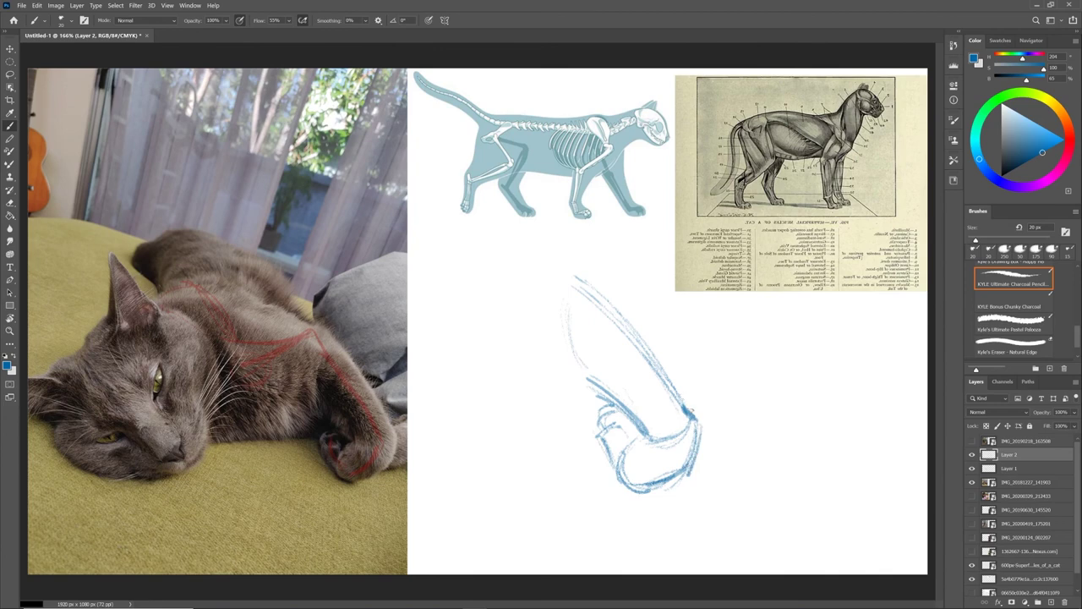
Draw the upper arm line to the elbow joint and strengthen the inner edge of the forearm
mouse_move(653, 364)
mouse_down()
mouse_move(587, 278)
mouse_move(502, 325)
mouse_move(599, 281)
mouse_move(460, 344)
mouse_up()
mouse_move(581, 367)
mouse_down()
mouse_move(604, 388)
mouse_move(590, 322)
mouse_up()
mouse_move(582, 353)
mouse_down()
mouse_move(618, 407)
mouse_move(617, 444)
mouse_up()
Add the pads inside the folded paw and darken the outer edge of the wrist
mouse_move(609, 408)
mouse_down()
mouse_move(651, 449)
mouse_move(636, 450)
mouse_up()
drag(623, 465, 635, 485)
mouse_move(675, 441)
mouse_down()
mouse_move(697, 422)
mouse_move(675, 458)
mouse_up()
drag(690, 405, 687, 465)
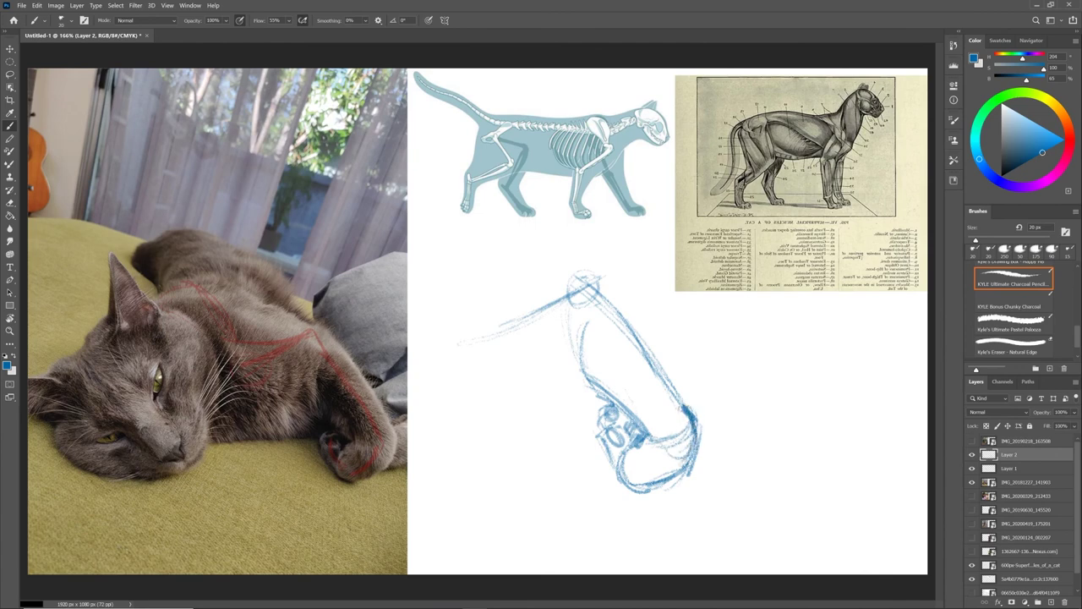
Block in the upper arm with upper and lower edges from the elbow and add the shoulder curve at the body
mouse_move(585, 279)
mouse_down()
mouse_move(560, 282)
mouse_move(483, 251)
mouse_move(589, 276)
mouse_up()
mouse_move(592, 383)
mouse_down()
mouse_move(487, 408)
mouse_move(602, 398)
mouse_move(438, 412)
mouse_up()
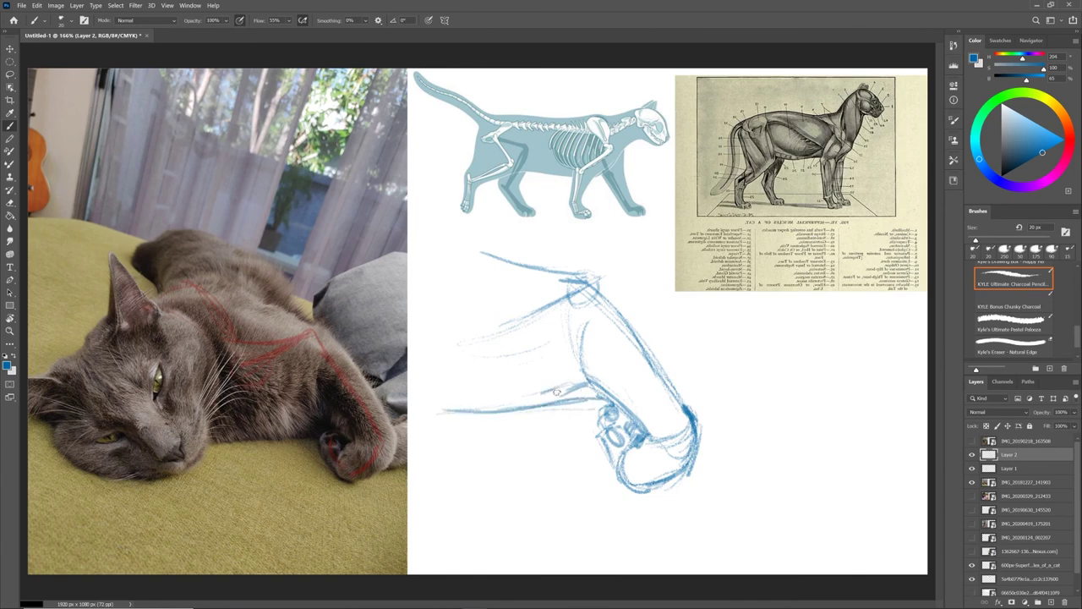
mouse_move(473, 322)
mouse_down()
mouse_move(457, 417)
mouse_move(486, 356)
mouse_move(455, 416)
mouse_up()
drag(486, 374, 442, 426)
mouse_move(476, 296)
mouse_down()
mouse_move(443, 255)
mouse_move(470, 389)
mouse_up()
drag(433, 258, 470, 347)
drag(406, 412, 536, 406)
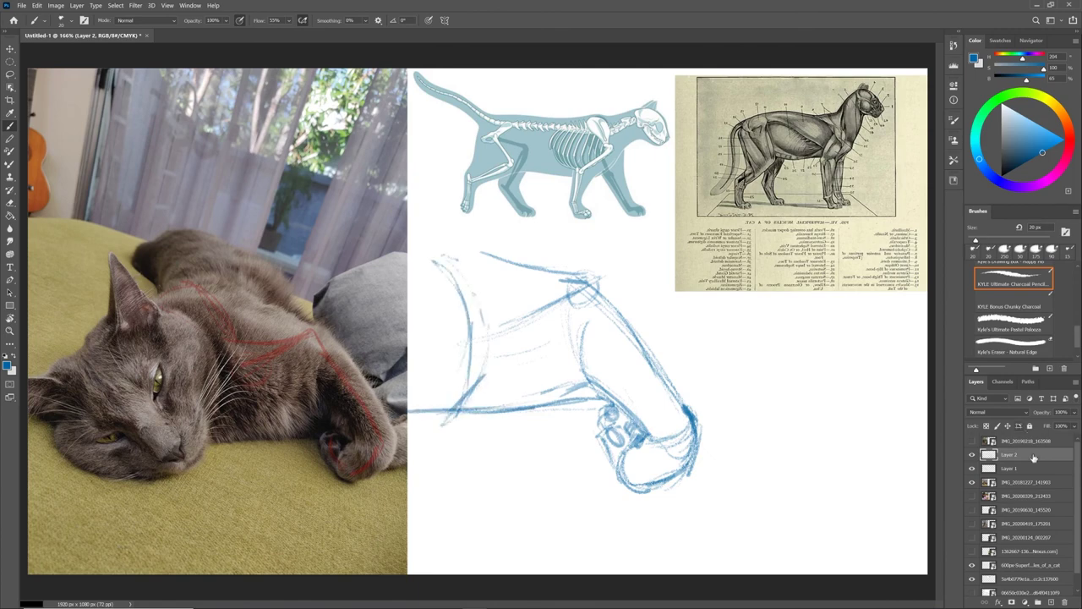
Add a contour layer, lower the blue block layer's opacity to about 34%, and choose dark grey for the new layer
click(1051, 602)
click(1037, 468)
click(1075, 413)
drag(1074, 425, 1046, 425)
click(1003, 162)
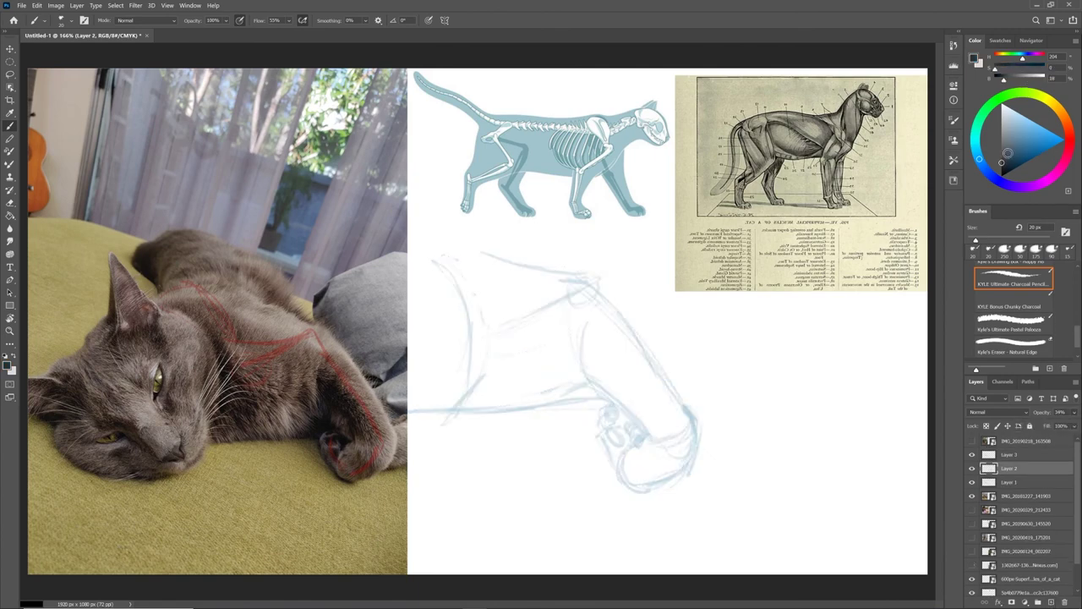
click(1023, 454)
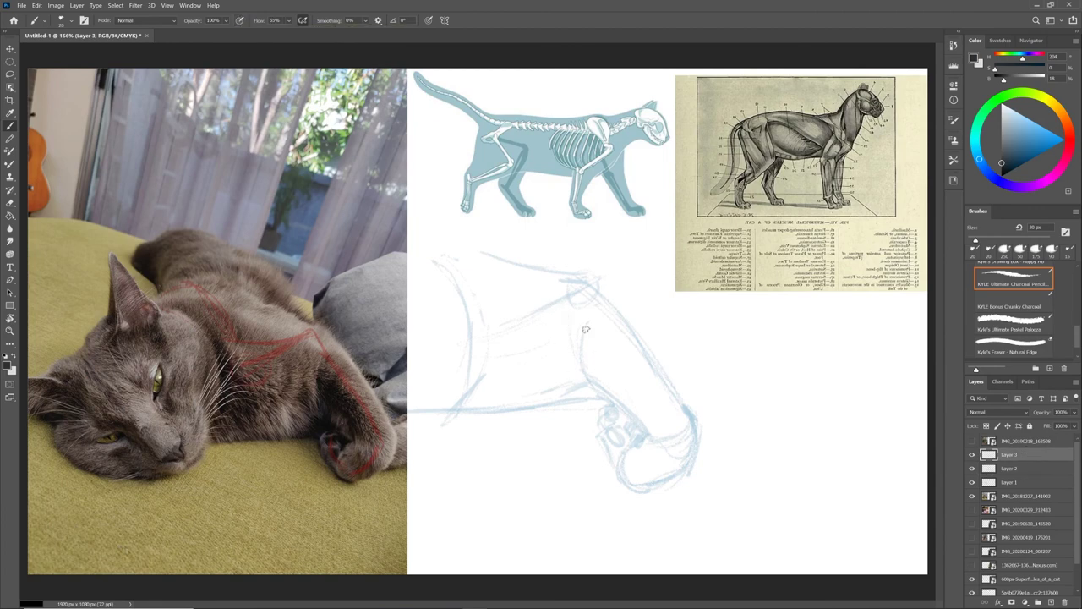
Draw the dark contour of the forearm, folded paw and elbow, including the inner wrist fold
mouse_move(586, 329)
mouse_down()
mouse_move(581, 375)
mouse_move(631, 416)
mouse_move(639, 406)
mouse_move(643, 436)
mouse_move(636, 454)
mouse_move(631, 441)
mouse_move(622, 448)
mouse_move(621, 474)
mouse_move(630, 484)
mouse_move(658, 478)
mouse_move(692, 455)
mouse_move(689, 414)
mouse_move(626, 312)
mouse_up()
mouse_move(673, 389)
mouse_down()
mouse_move(592, 277)
mouse_move(508, 256)
mouse_up()
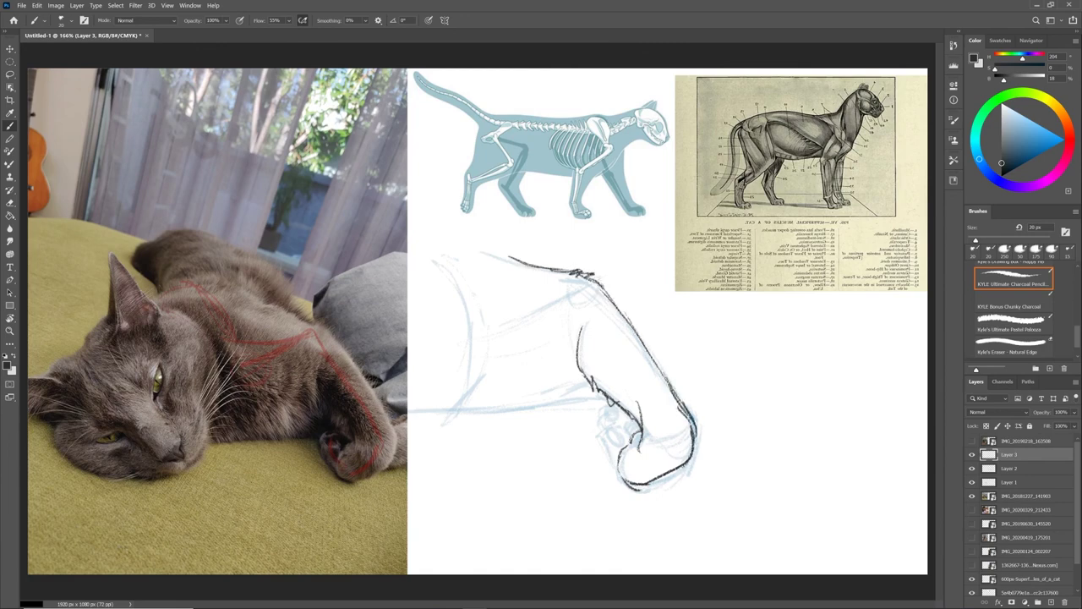
drag(611, 390, 636, 421)
drag(594, 336, 611, 412)
Erase the inner contour near the elbow and redraw it as a smoother curve down the forearm
key(e)
drag(580, 323, 580, 381)
key(b)
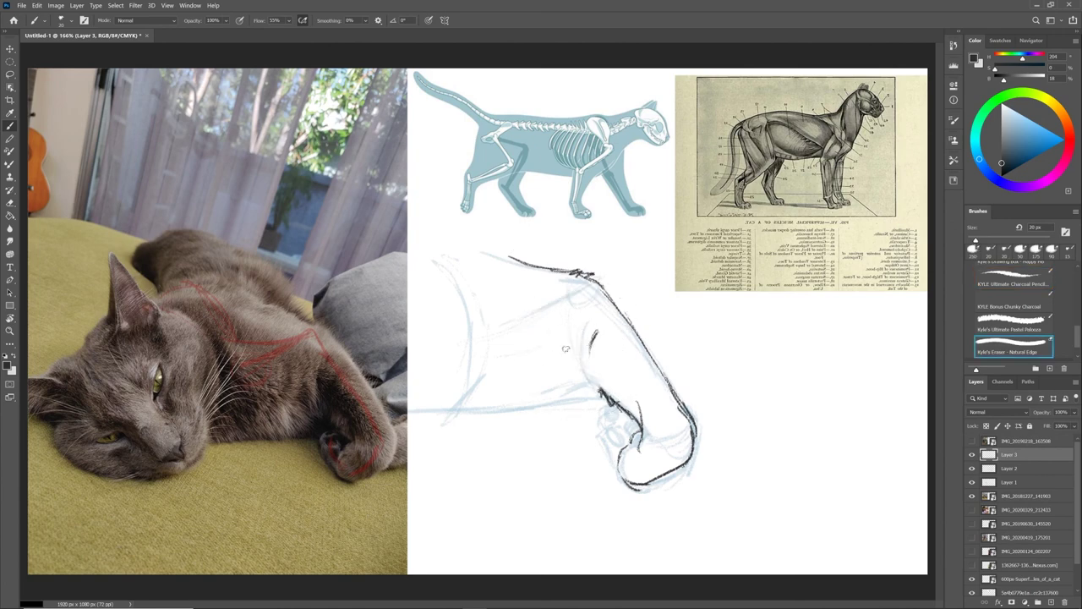
key(b)
mouse_move(595, 335)
mouse_down()
mouse_move(602, 390)
mouse_move(582, 355)
mouse_up()
Darken the elbow contour and outline the underside of the upper arm
mouse_move(602, 288)
mouse_down()
mouse_move(653, 355)
mouse_move(541, 272)
mouse_up()
mouse_move(591, 379)
mouse_down()
mouse_move(561, 398)
mouse_move(462, 413)
mouse_up()
mouse_move(549, 407)
mouse_down()
mouse_move(436, 415)
mouse_move(552, 403)
mouse_move(507, 392)
mouse_up()
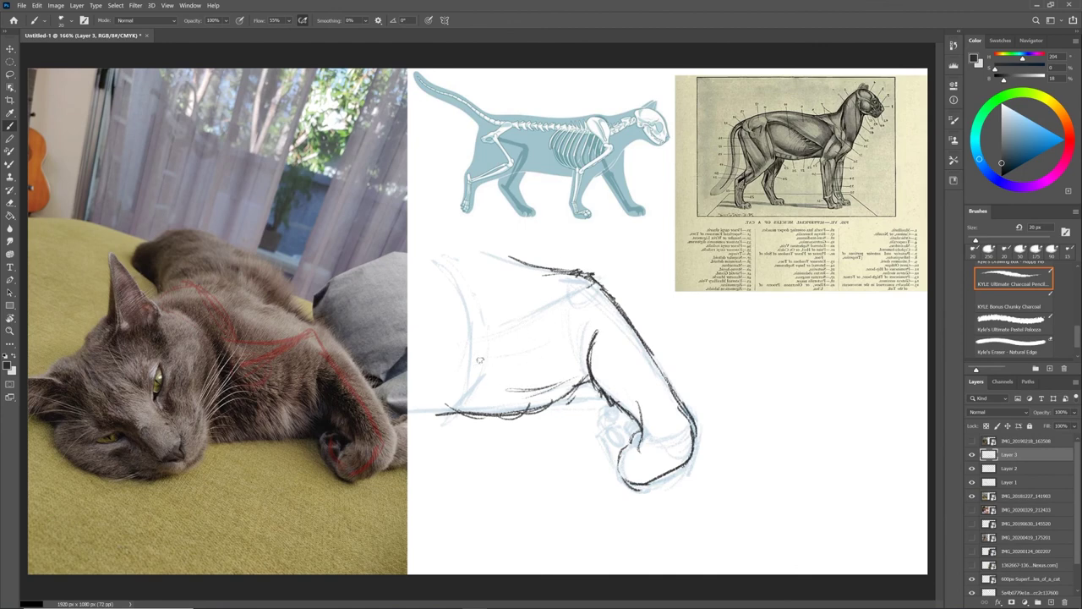
Outline the curled toes and fill the paw pads with dark grey
drag(619, 450, 606, 467)
mouse_move(610, 423)
mouse_down()
mouse_move(601, 445)
mouse_move(614, 445)
mouse_move(605, 434)
mouse_move(617, 441)
mouse_up()
mouse_move(620, 433)
mouse_down()
mouse_move(614, 440)
mouse_move(612, 410)
mouse_move(622, 412)
mouse_up()
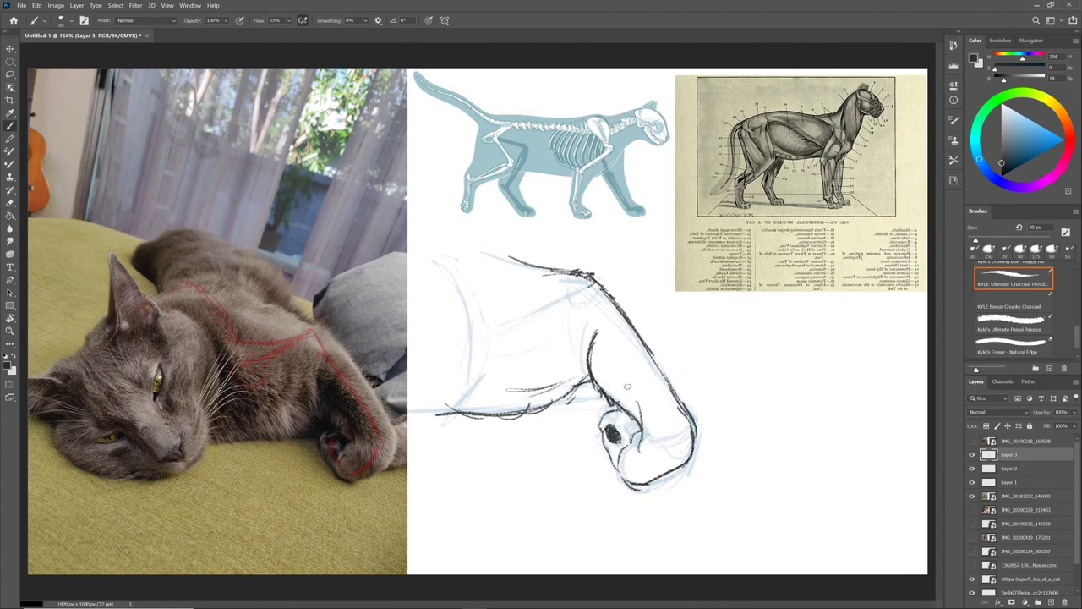
drag(608, 421, 642, 436)
mouse_move(606, 388)
mouse_down()
mouse_move(610, 332)
mouse_move(600, 391)
mouse_up()
Erase the contours around the elbow and upper arm, and redraw the inner and outer edges of the forearm
key(e)
mouse_move(590, 332)
mouse_down()
mouse_move(545, 395)
mouse_move(472, 362)
mouse_move(593, 275)
mouse_up()
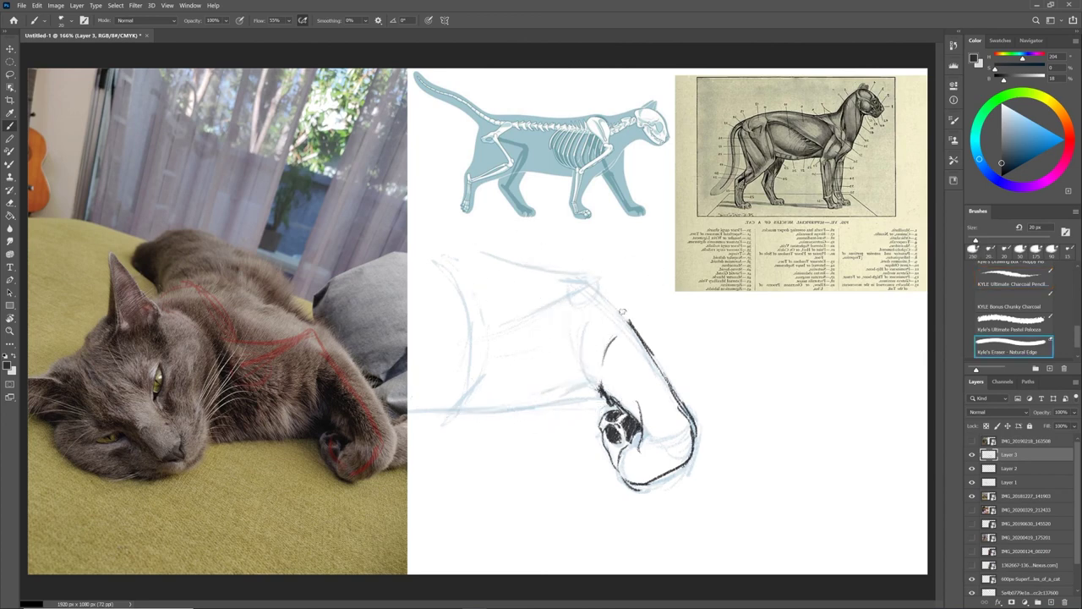
key(b)
drag(617, 331, 599, 386)
drag(609, 340, 604, 398)
drag(599, 296, 635, 333)
drag(606, 302, 663, 372)
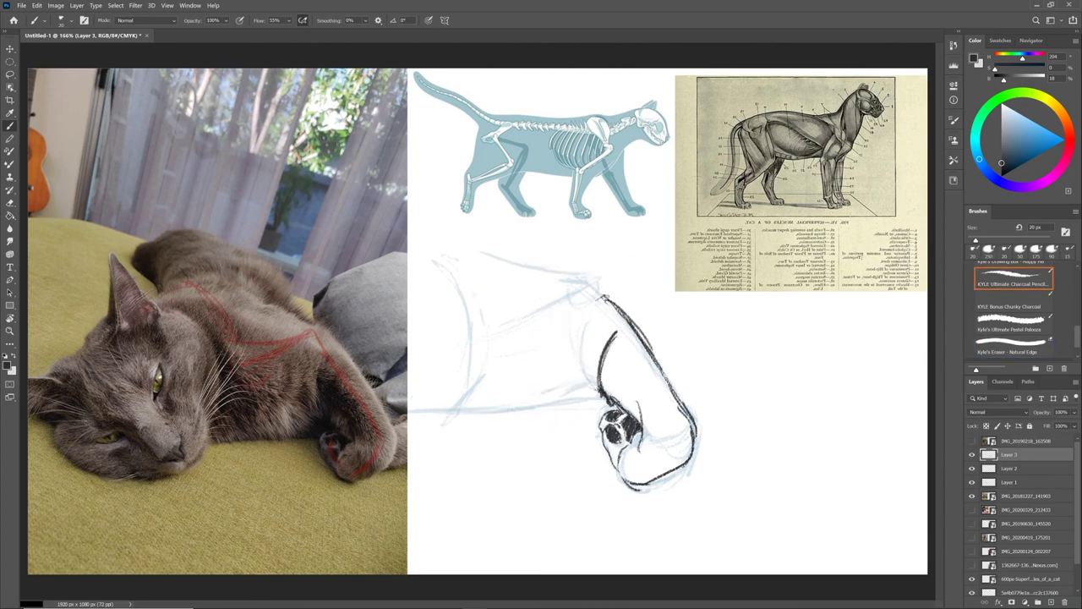
Redraw the top of the elbow and the underside of the upper arm up to the curled toes
mouse_move(560, 276)
mouse_down()
mouse_move(611, 297)
mouse_move(632, 323)
mouse_up()
drag(599, 381, 541, 409)
mouse_move(466, 400)
mouse_down()
mouse_move(531, 417)
mouse_move(554, 406)
mouse_up()
drag(460, 407, 532, 416)
drag(605, 411, 582, 397)
Outline the second paw extending behind the bent wrist
drag(705, 458, 743, 441)
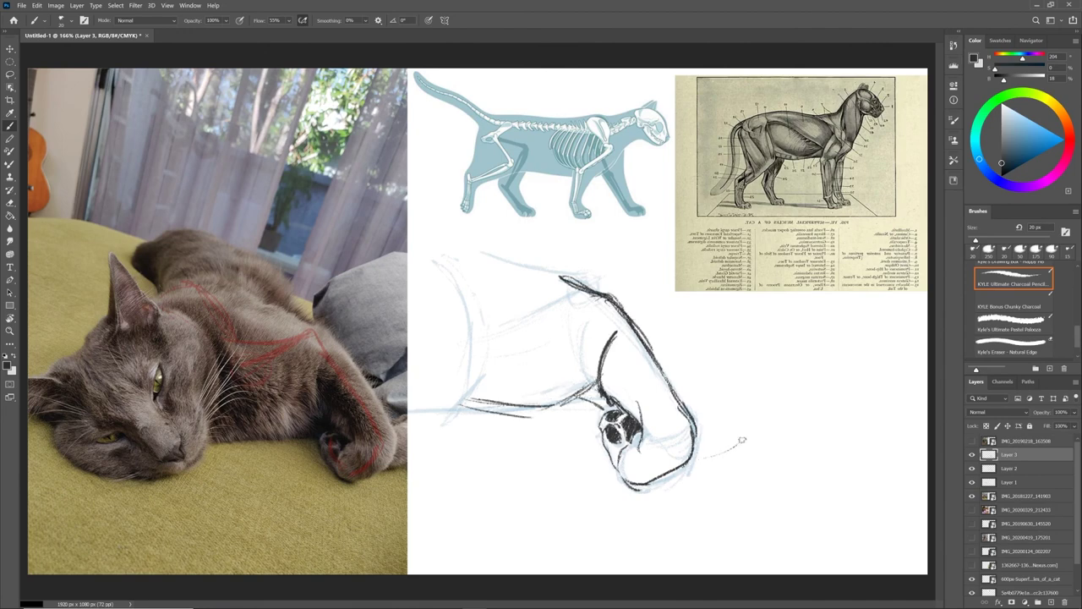
mouse_move(701, 408)
mouse_down()
mouse_move(740, 423)
mouse_move(738, 398)
mouse_move(727, 445)
mouse_move(687, 455)
mouse_up()
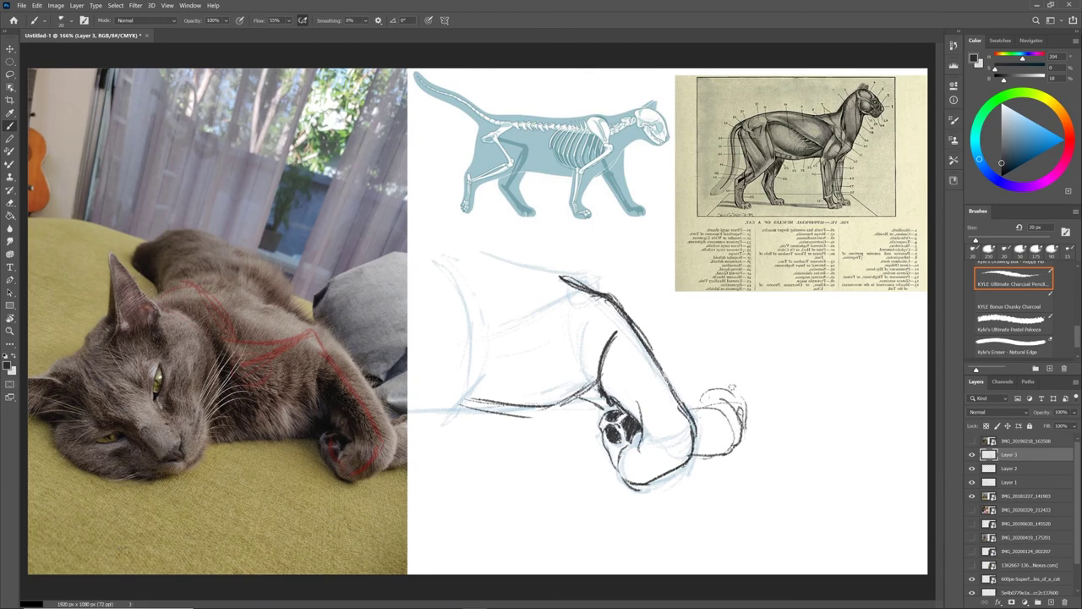
click(1010, 468)
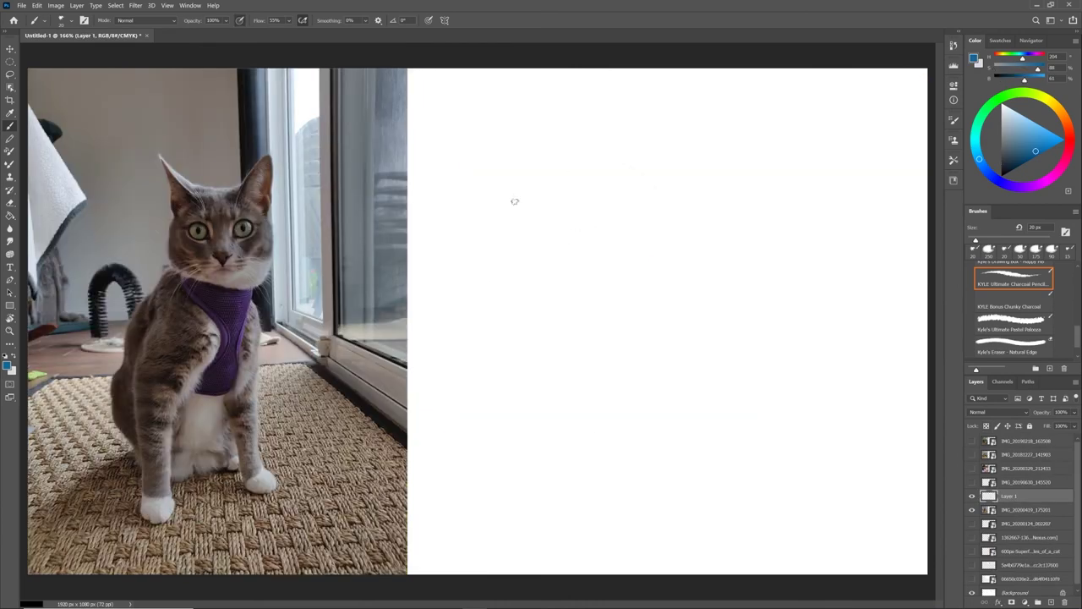
Start a blue sketch of the sitting cat with a round head crossed by vertical and horizontal guidelines
drag(513, 200, 577, 225)
drag(585, 154, 582, 314)
drag(482, 226, 689, 212)
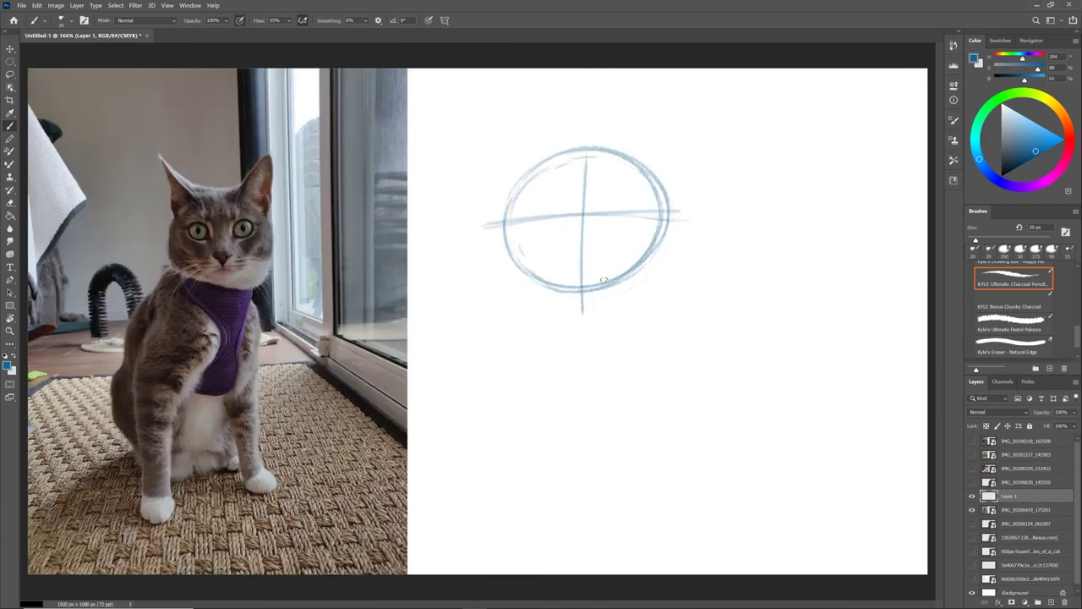
Draw the chin line and the jaw and cheek edges around the head circle
mouse_move(553, 301)
mouse_down()
mouse_move(614, 299)
mouse_move(651, 222)
mouse_move(619, 294)
mouse_up()
drag(548, 273, 519, 231)
mouse_move(510, 188)
mouse_down()
mouse_move(512, 250)
mouse_move(553, 293)
mouse_move(650, 297)
mouse_up()
mouse_move(646, 294)
mouse_down()
mouse_move(669, 252)
mouse_move(670, 185)
mouse_up()
Draw the nose and mouth on the centre guideline and both eyes with pupils on the horizontal guideline
mouse_move(627, 260)
mouse_down()
mouse_move(612, 291)
mouse_move(551, 299)
mouse_move(624, 269)
mouse_move(545, 282)
mouse_move(582, 279)
mouse_move(586, 268)
mouse_up()
mouse_move(568, 251)
mouse_down()
mouse_move(582, 267)
mouse_move(594, 260)
mouse_up()
mouse_move(600, 247)
mouse_down()
mouse_move(570, 251)
mouse_move(586, 264)
mouse_up()
mouse_move(572, 253)
mouse_down()
mouse_move(563, 232)
mouse_move(529, 222)
mouse_move(554, 206)
mouse_up()
mouse_move(624, 194)
mouse_down()
mouse_move(561, 230)
mouse_move(538, 230)
mouse_move(525, 206)
mouse_move(560, 199)
mouse_up()
mouse_move(604, 227)
mouse_down()
mouse_move(602, 210)
mouse_move(639, 210)
mouse_move(606, 226)
mouse_up()
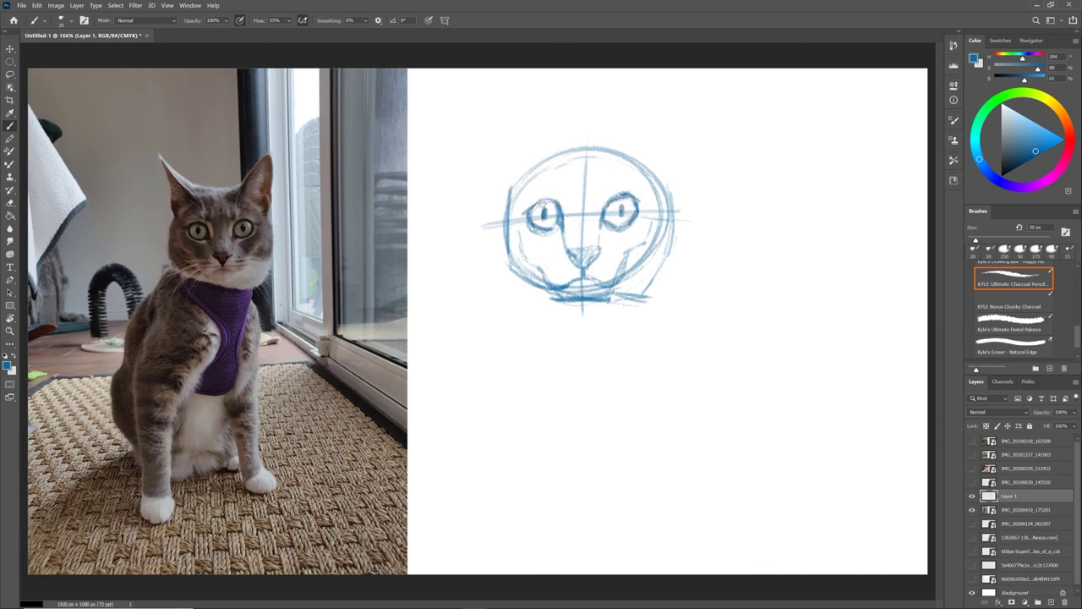
Widen the cheek contours and draw the pointed ear above the outer edge of the cat's face nearest the photo
drag(507, 181, 501, 267)
drag(680, 210, 651, 291)
drag(651, 228, 628, 267)
mouse_move(553, 148)
mouse_down()
mouse_move(606, 146)
mouse_move(492, 81)
mouse_move(541, 152)
mouse_up()
drag(496, 93, 506, 190)
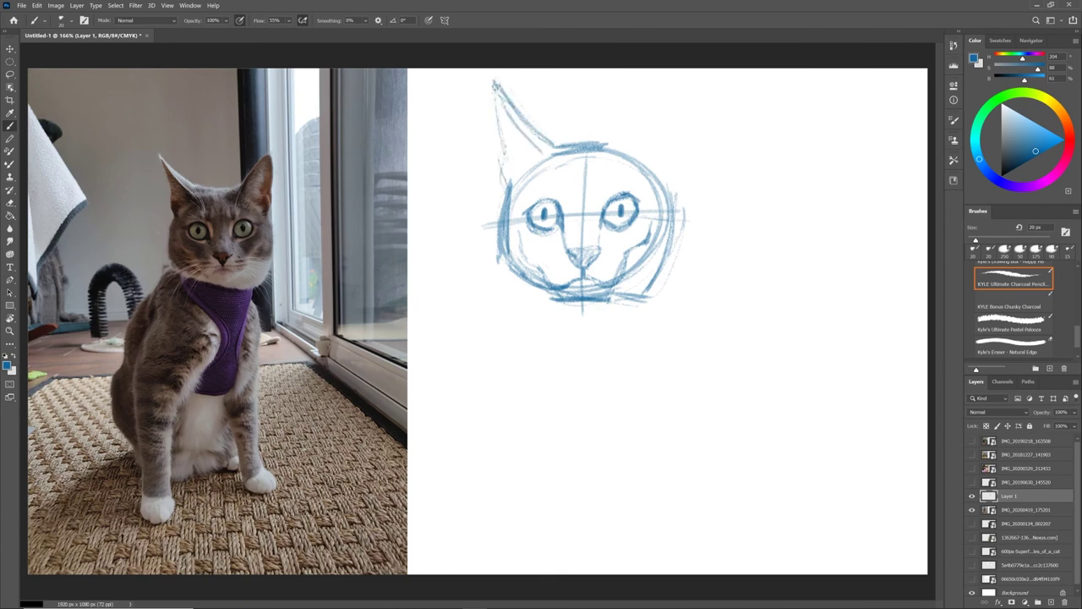
Draw the second pointed ear and add the furry cheeks and neckline beneath the head
mouse_move(541, 127)
mouse_down()
mouse_move(626, 166)
mouse_move(673, 135)
mouse_up()
mouse_move(605, 136)
mouse_down()
mouse_move(676, 80)
mouse_move(668, 193)
mouse_up()
mouse_move(663, 146)
mouse_down()
mouse_move(682, 208)
mouse_move(651, 296)
mouse_move(568, 307)
mouse_up()
mouse_move(543, 298)
mouse_down()
mouse_move(494, 250)
mouse_move(552, 296)
mouse_up()
drag(587, 310, 667, 291)
drag(679, 196, 668, 282)
Darken the upper eyelid and add the striped markings on the cat's forehead
drag(529, 210, 557, 201)
drag(563, 161, 583, 228)
drag(612, 145, 608, 200)
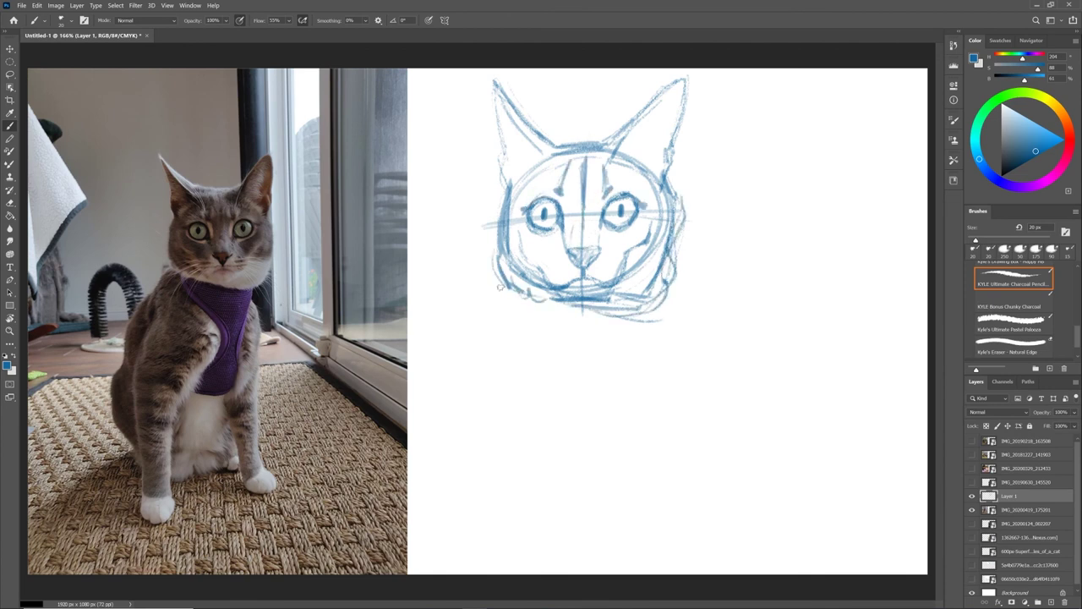
Sketch the cat's back contour and the outer shoulder line running down into the front leg nearest the photo
mouse_move(504, 284)
mouse_down()
mouse_move(463, 337)
mouse_move(461, 364)
mouse_up()
drag(473, 314, 416, 467)
drag(470, 349, 448, 486)
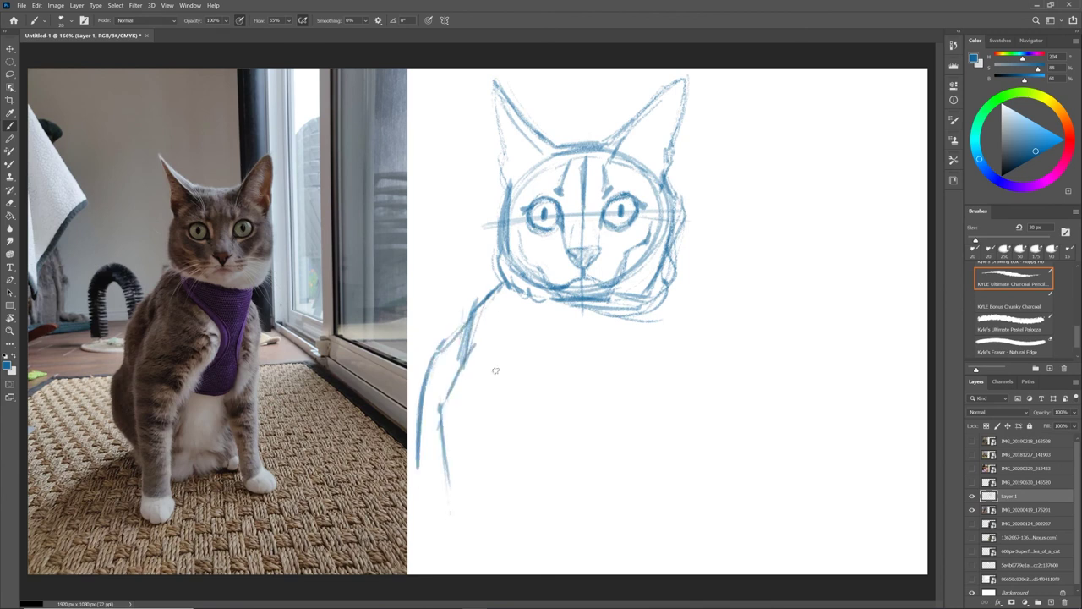
Sketch the curved harness edge across the chest, the far front leg, and the inner edge of the near front leg
drag(523, 298, 610, 429)
drag(642, 283, 622, 431)
drag(641, 308, 626, 435)
drag(526, 318, 607, 404)
mouse_move(656, 322)
mouse_down()
mouse_move(647, 433)
mouse_move(615, 473)
mouse_up()
drag(599, 405, 572, 467)
drag(598, 372, 584, 445)
drag(578, 372, 528, 483)
drag(522, 439, 519, 543)
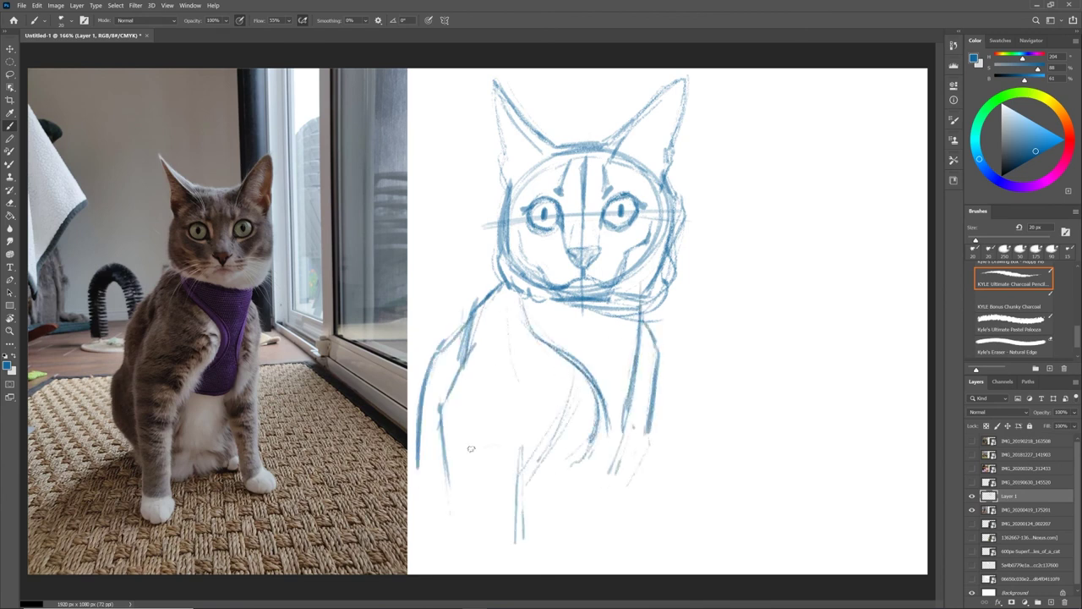
Add a new layer above the blue sketch and lower the sketch layer's opacity to 47%
click(1051, 602)
click(1027, 510)
drag(1074, 413, 1049, 418)
Set up a 15 px brush without pressure-controlled opacity, in a dark brown sampled from the cat photo, and make Layer 2 active
click(241, 21)
alt+click(219, 212)
key(bracketleft)
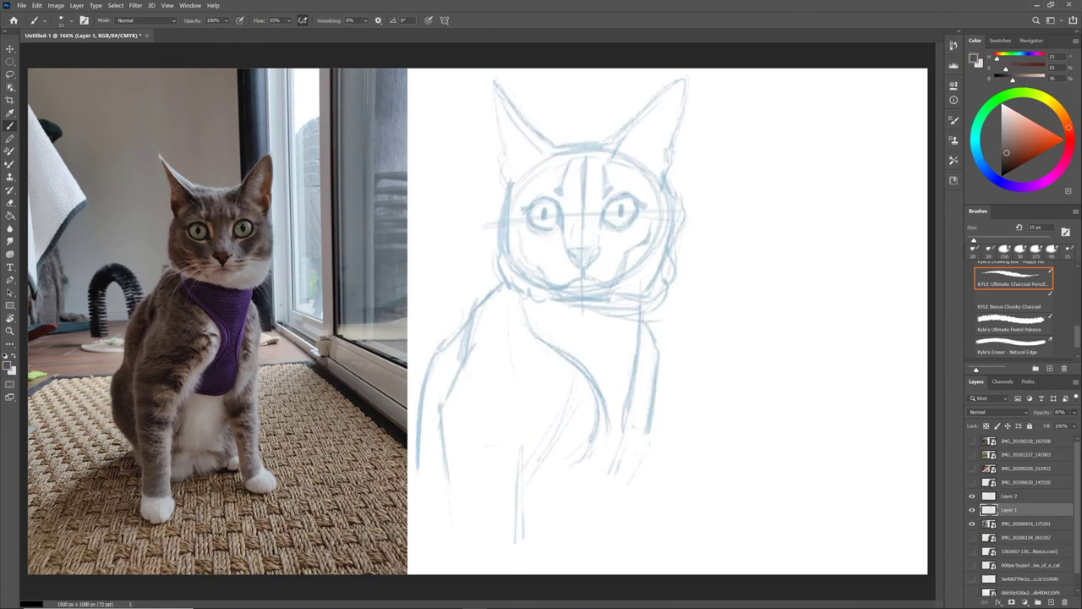
mouse_move(513, 183)
mouse_down()
mouse_move(499, 200)
mouse_move(508, 191)
mouse_move(497, 248)
mouse_up()
alt+click(190, 241)
key(ctrl+z)
click(1025, 496)
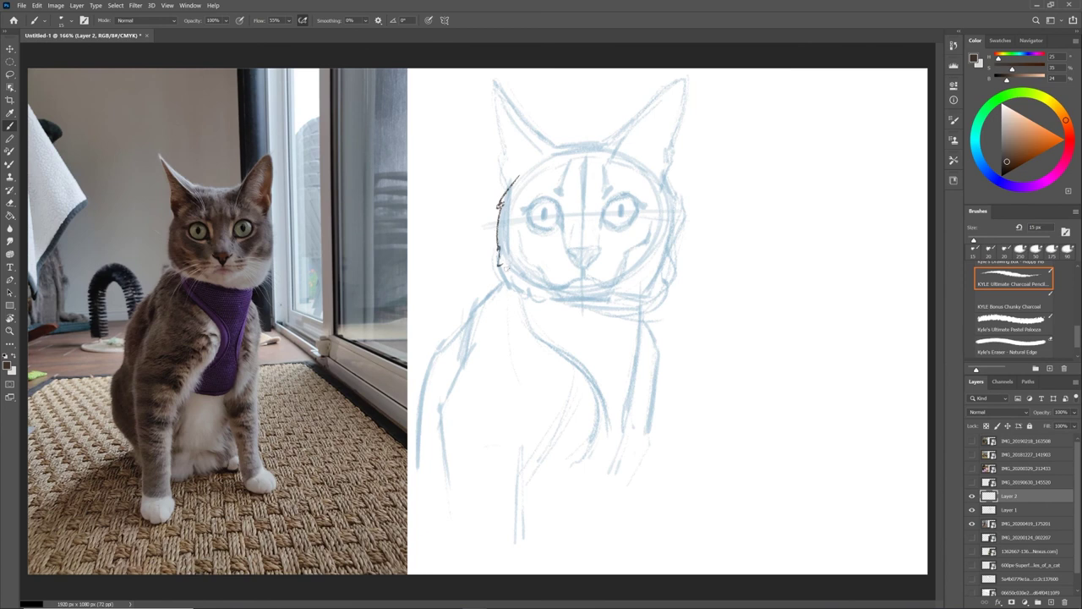
Outline the furry cheeks and chin in dark brown and draw the mouth and nose over the sketch
mouse_move(622, 314)
mouse_down()
mouse_move(663, 295)
mouse_move(681, 215)
mouse_move(681, 225)
mouse_up()
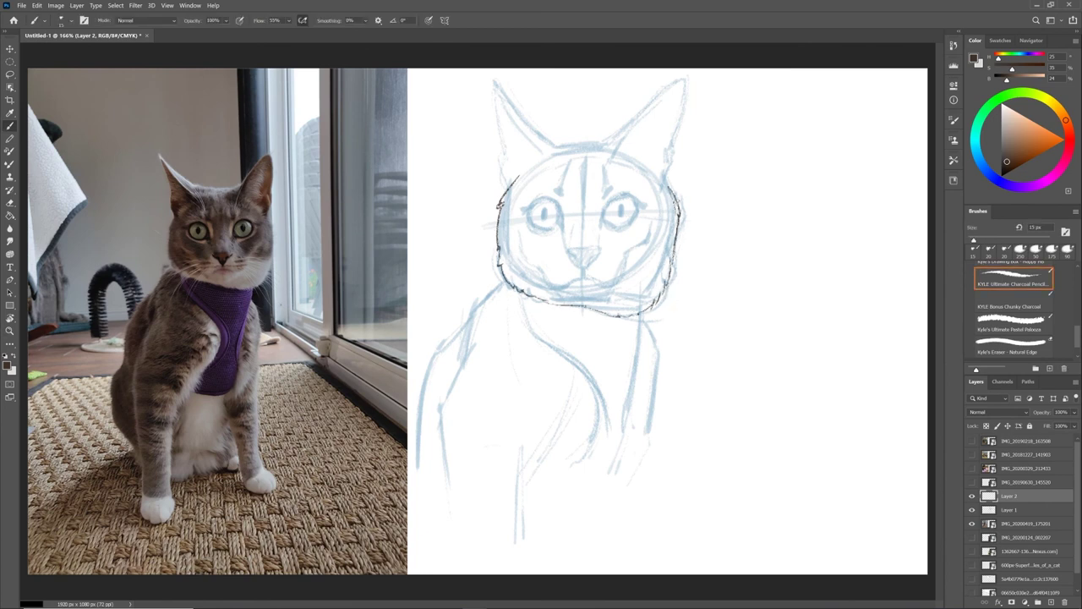
drag(578, 300, 612, 291)
drag(541, 277, 561, 288)
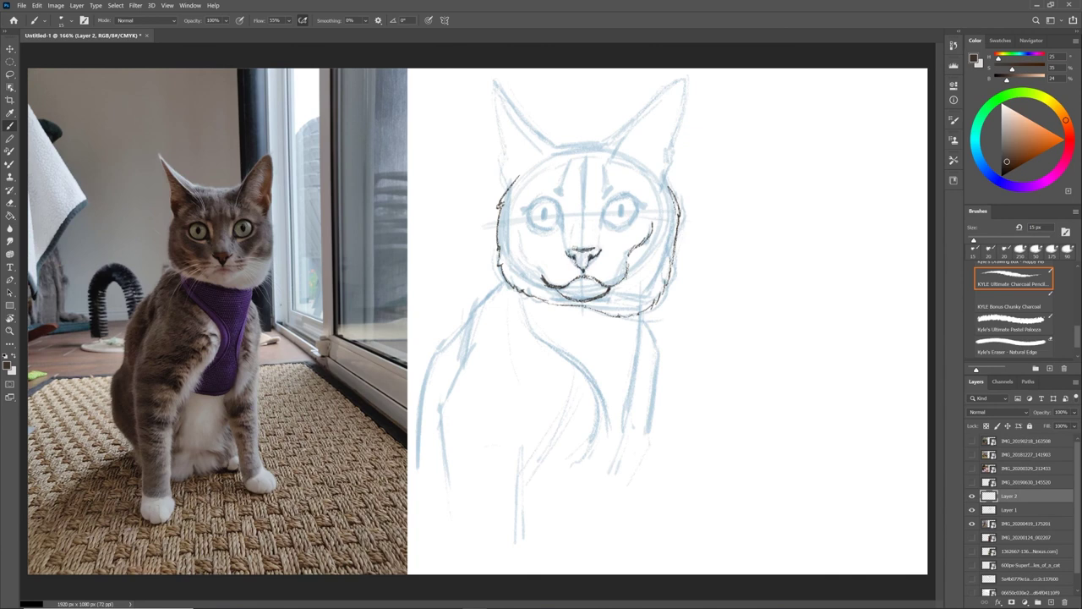
Line both eyes with pupils and the central forehead stripe, and outline the ear nearest the photo with inner fur
mouse_move(571, 245)
mouse_down()
mouse_move(561, 208)
mouse_move(632, 196)
mouse_move(626, 223)
mouse_move(606, 229)
mouse_move(583, 199)
mouse_move(584, 160)
mouse_move(604, 144)
mouse_up()
right_click(560, 204)
mouse_move(502, 84)
mouse_down()
mouse_move(546, 145)
mouse_move(508, 145)
mouse_move(545, 164)
mouse_move(513, 181)
mouse_move(511, 144)
mouse_up()
drag(534, 180, 520, 156)
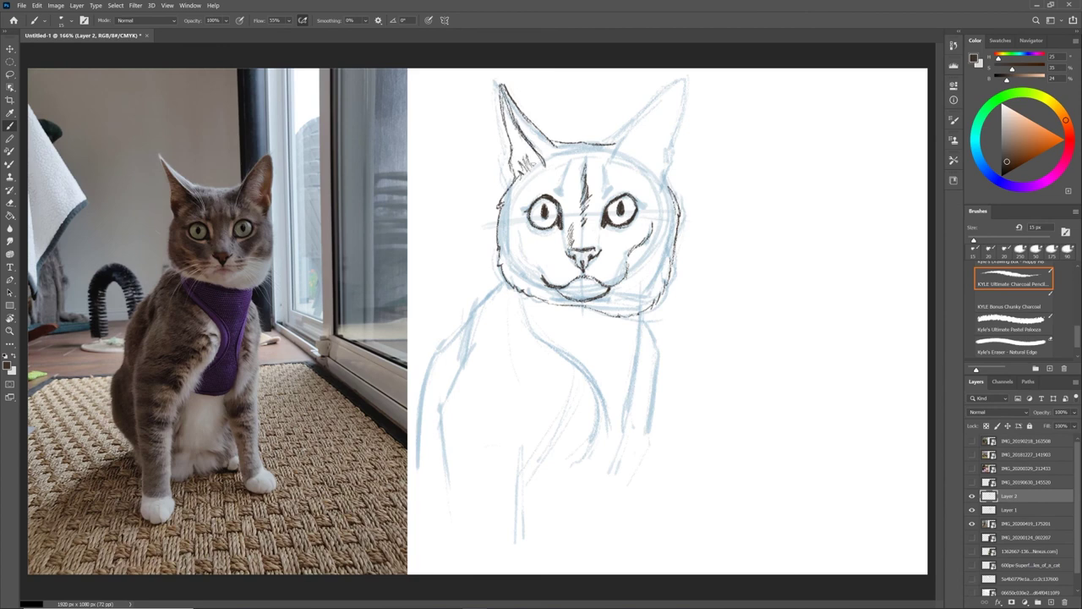
Outline the cat's second pointed ear and fill its inside with short fur strokes
mouse_move(616, 142)
mouse_down()
mouse_move(682, 81)
mouse_move(670, 158)
mouse_up()
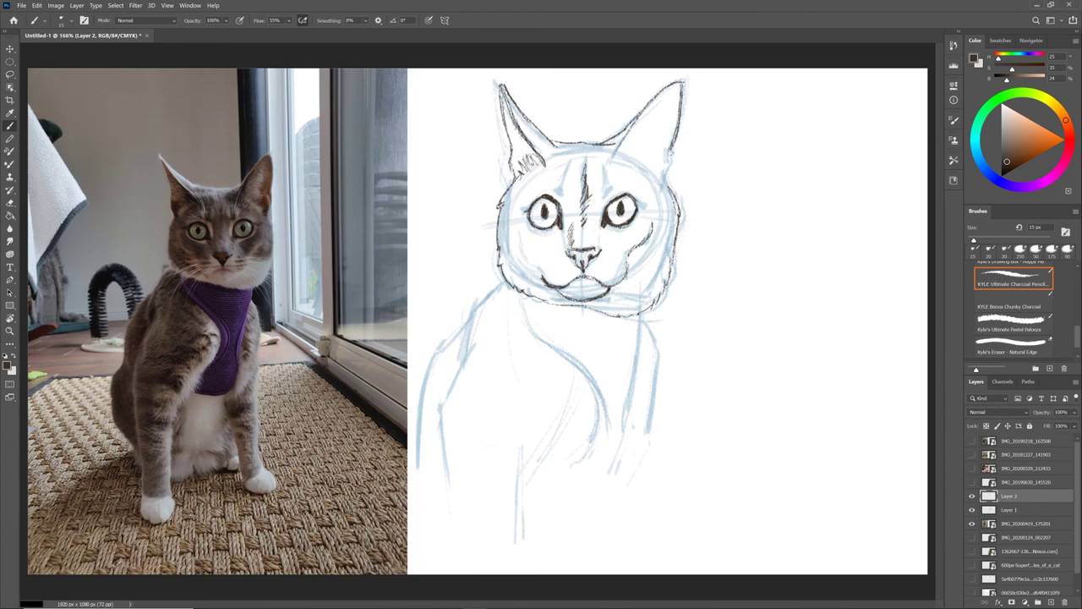
mouse_move(677, 90)
mouse_down()
mouse_move(631, 171)
mouse_move(651, 185)
mouse_up()
drag(635, 247, 627, 267)
Draw dark contours over the back, near shoulder and upper harness edge, and the furry inner edge of the near front leg
mouse_move(504, 279)
mouse_down()
mouse_move(481, 299)
mouse_move(441, 400)
mouse_move(447, 491)
mouse_up()
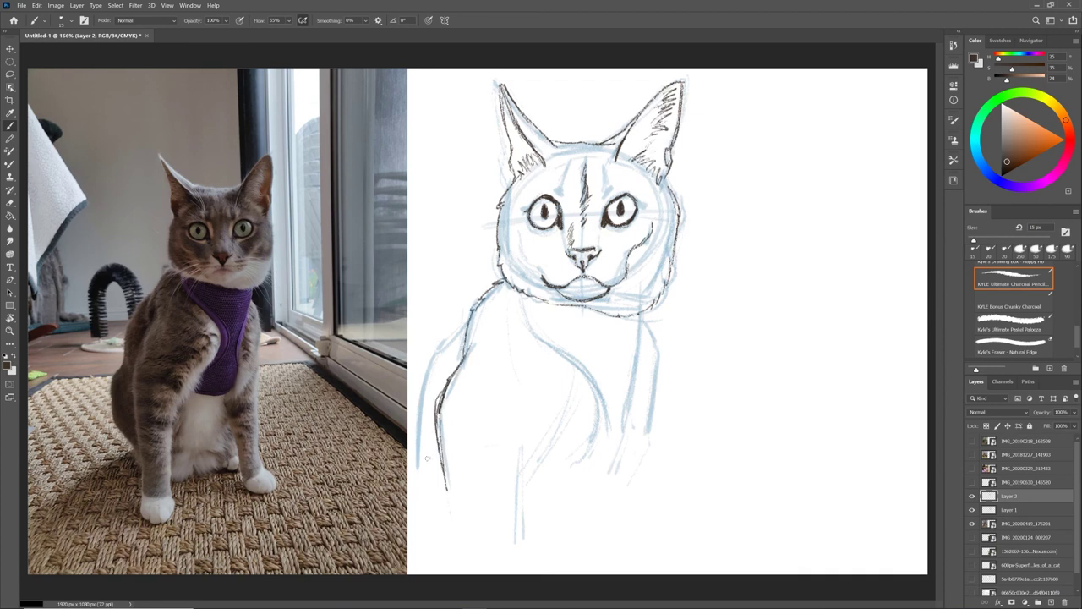
drag(470, 320, 417, 446)
drag(523, 297, 566, 357)
drag(521, 457, 514, 561)
drag(551, 415, 524, 495)
drag(565, 426, 551, 457)
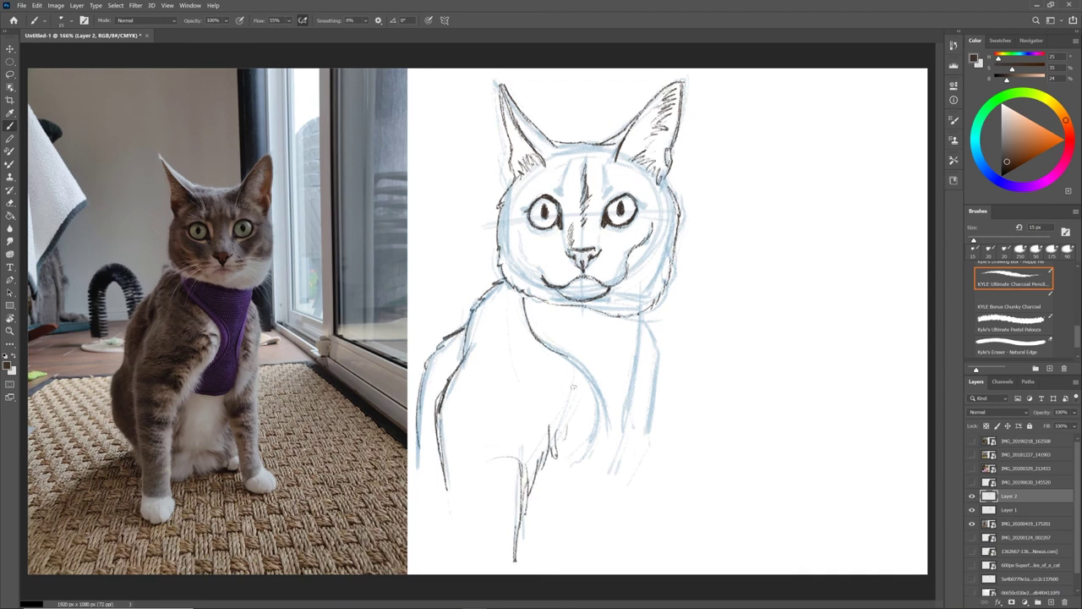